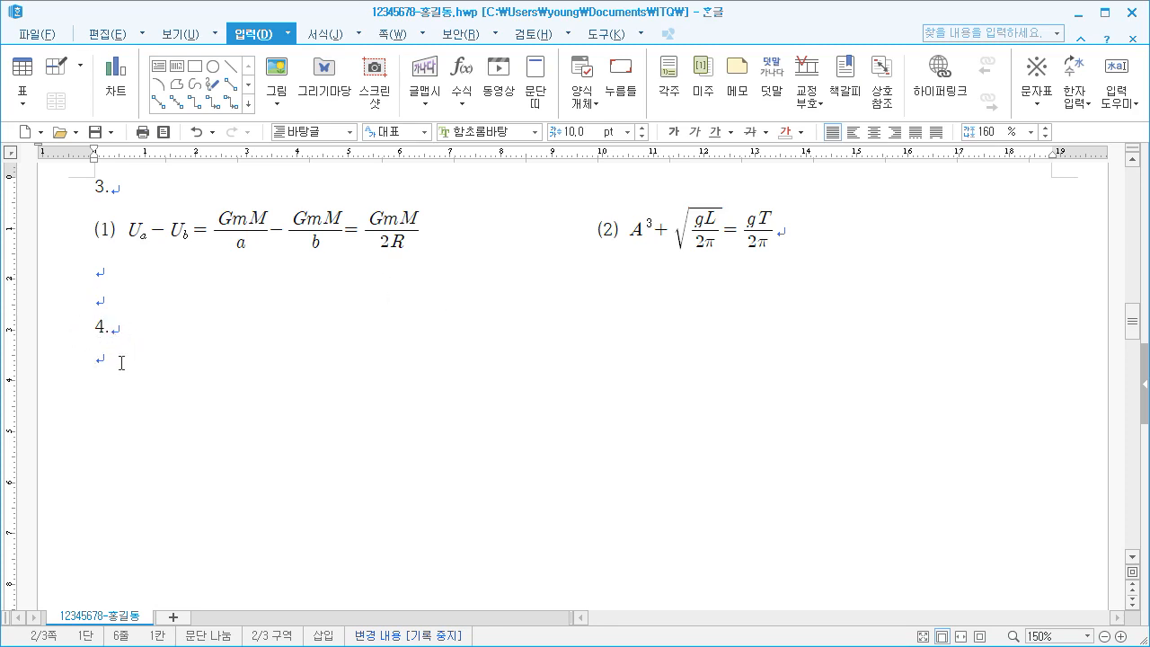
# Draw a rectangle about 25 mm wide and 29 mm high in the empty space below item 4
pyautogui.scroll(-1, 129, 360)
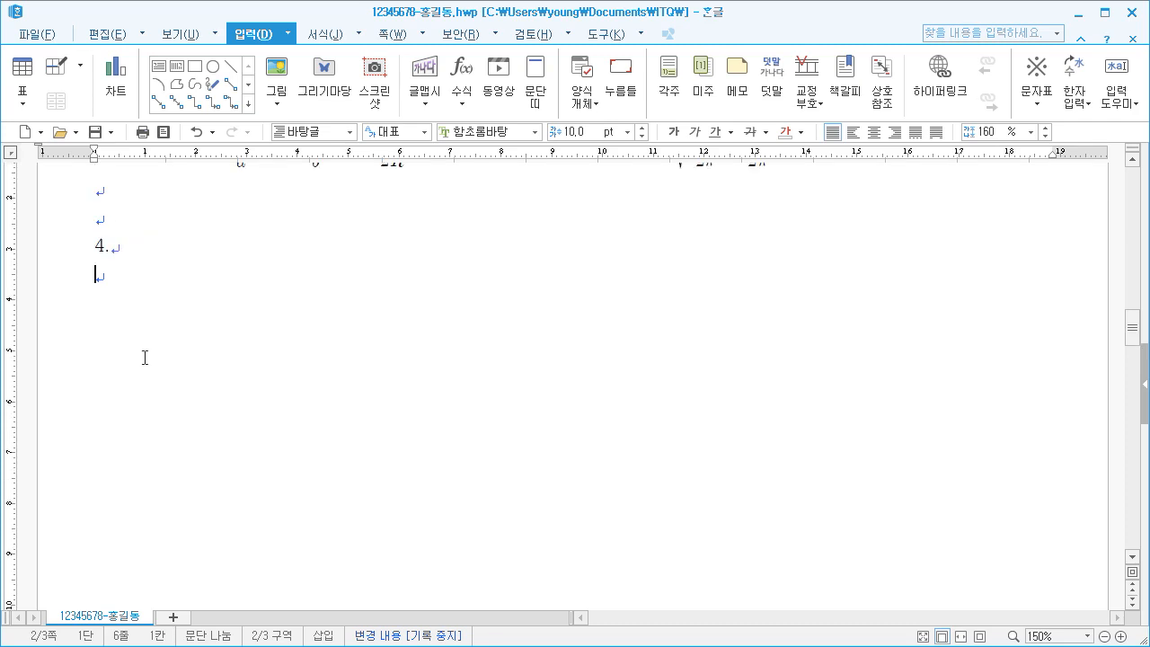
pyautogui.scroll(1, 143, 356)
pyautogui.scroll(-1, 144, 356)
pyautogui.click(197, 68)
pyautogui.moveTo(256, 343)
pyautogui.mouseDown()
pyautogui.moveTo(423, 511)
pyautogui.moveTo(385, 489)
pyautogui.mouseUp()
pyautogui.moveTo(308, 410)
pyautogui.mouseDown()
pyautogui.moveTo(281, 381)
pyautogui.moveTo(289, 387)
pyautogui.mouseUp()
# Set the rectangle's width to 110 mm and height to 150 mm, and lock its size
pyautogui.rightClick(284, 374)
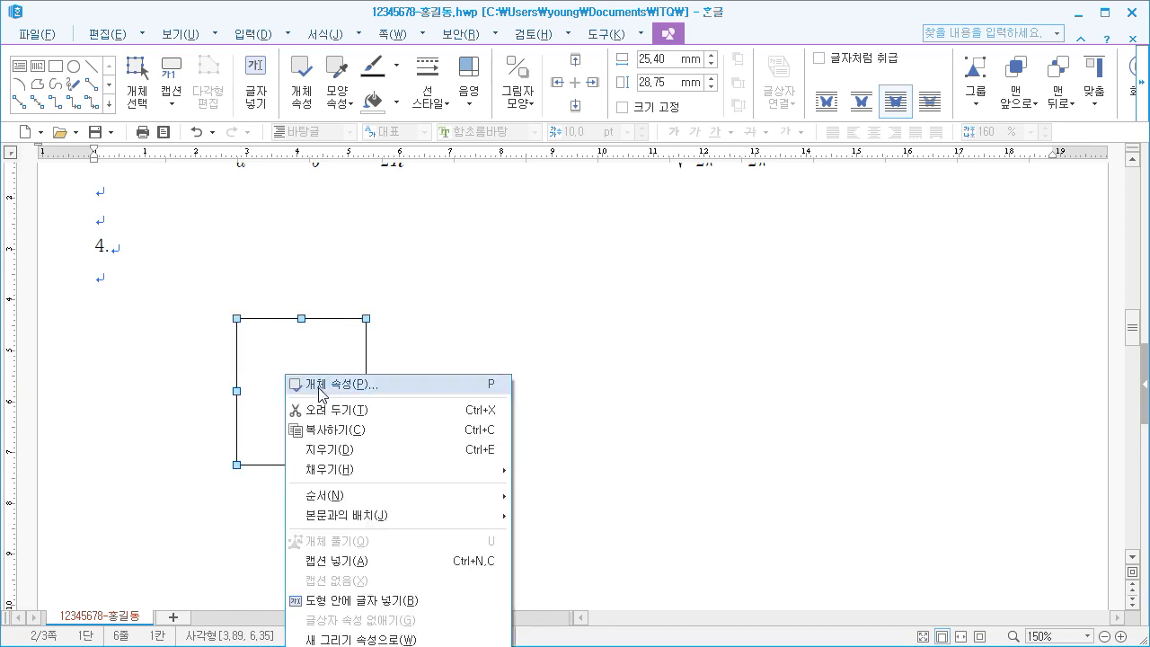
pyautogui.click(320, 386)
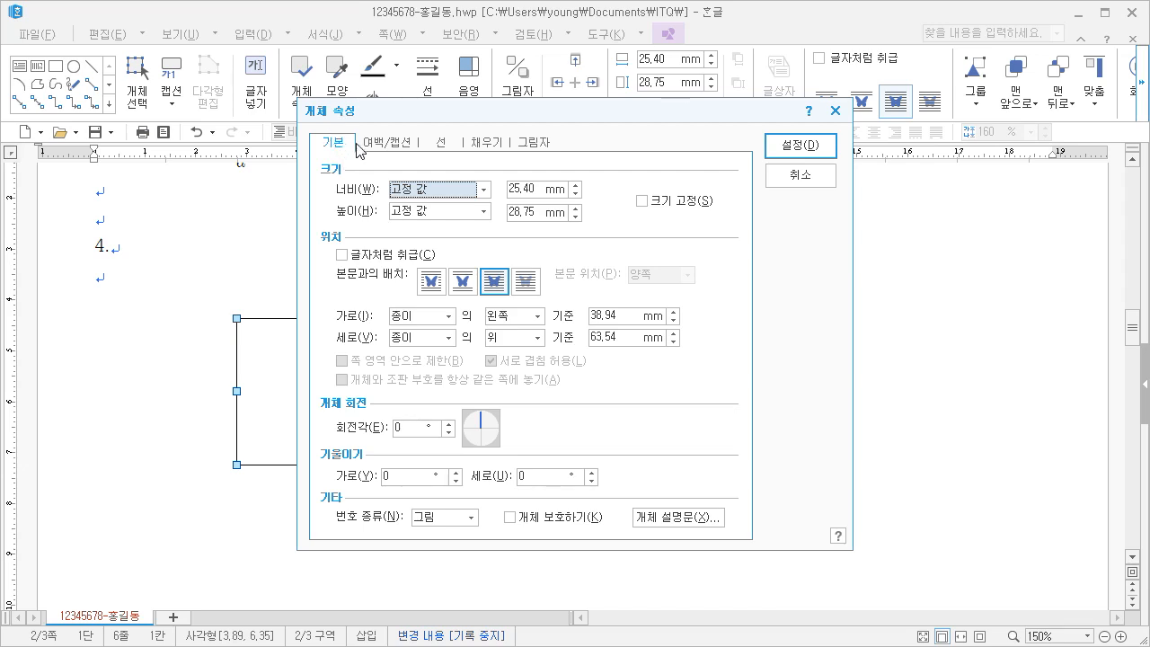
pyautogui.press('Tab')
pyautogui.write('1')
pyautogui.moveTo(534, 210); pyautogui.dragTo(485, 207)
pyautogui.write('15')
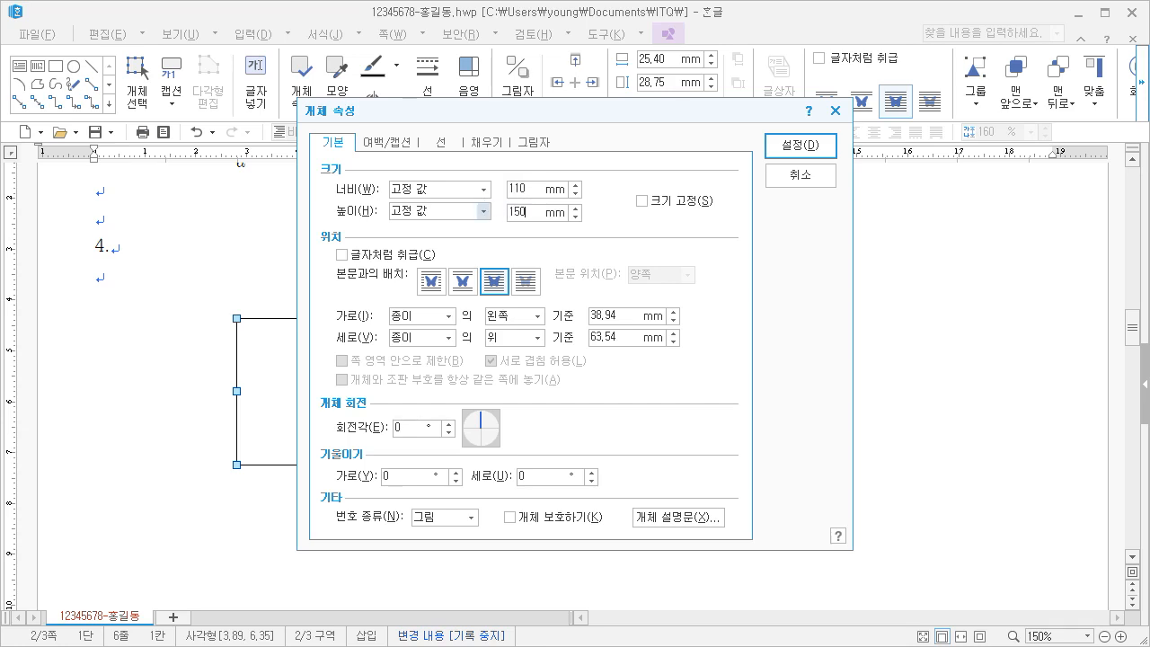
pyautogui.click(642, 202)
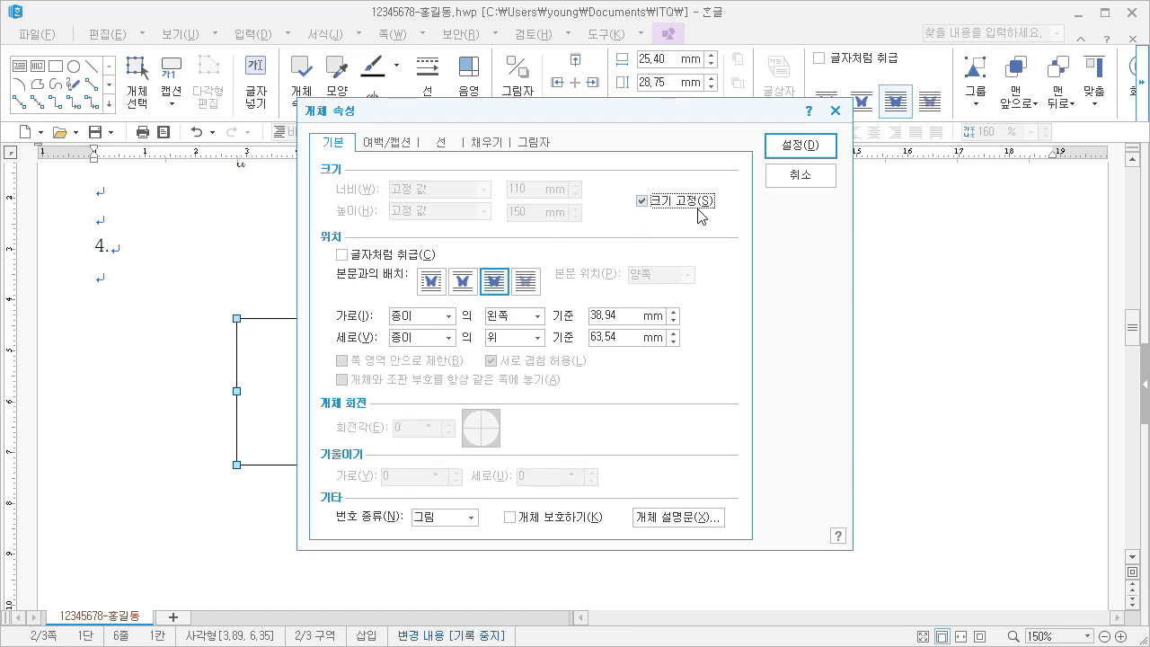
# Give the rectangle semicircular corners (반원) and the lightest red fill color, and apply the properties
pyautogui.click(440, 146)
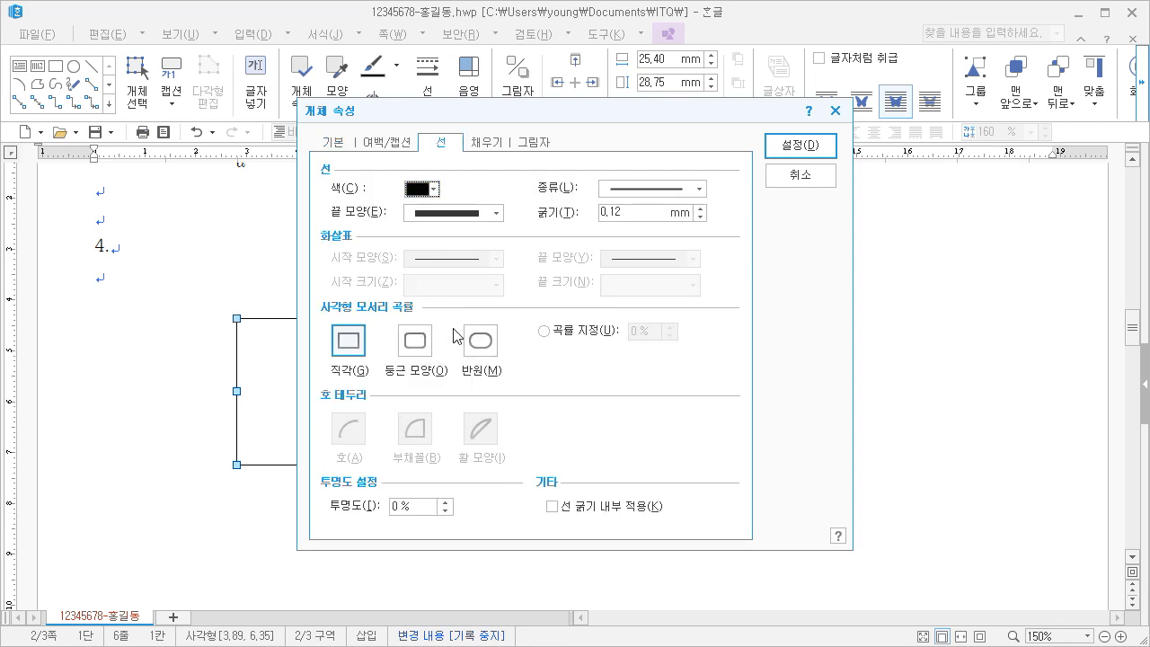
pyautogui.click(482, 346)
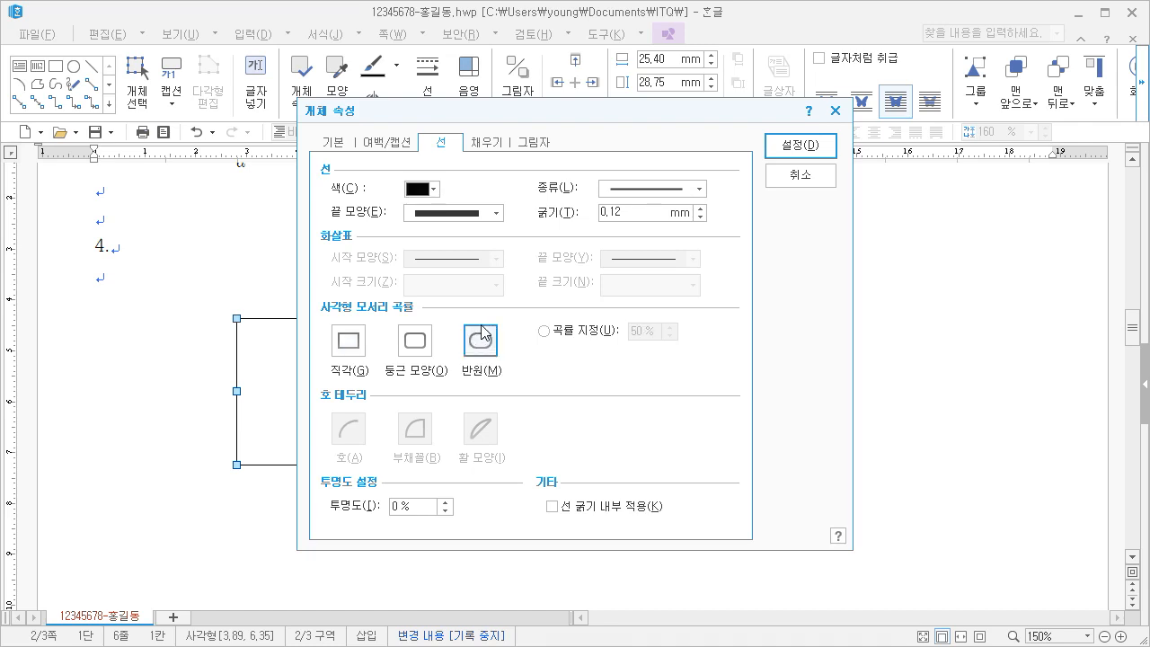
pyautogui.click(490, 145)
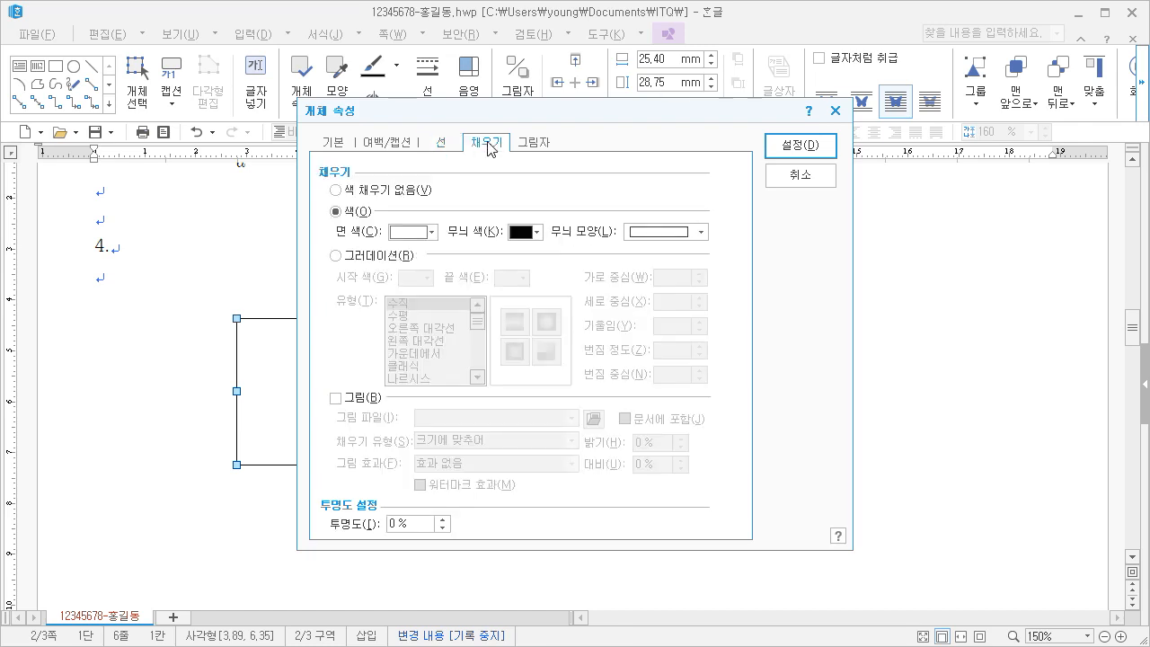
pyautogui.click(414, 235)
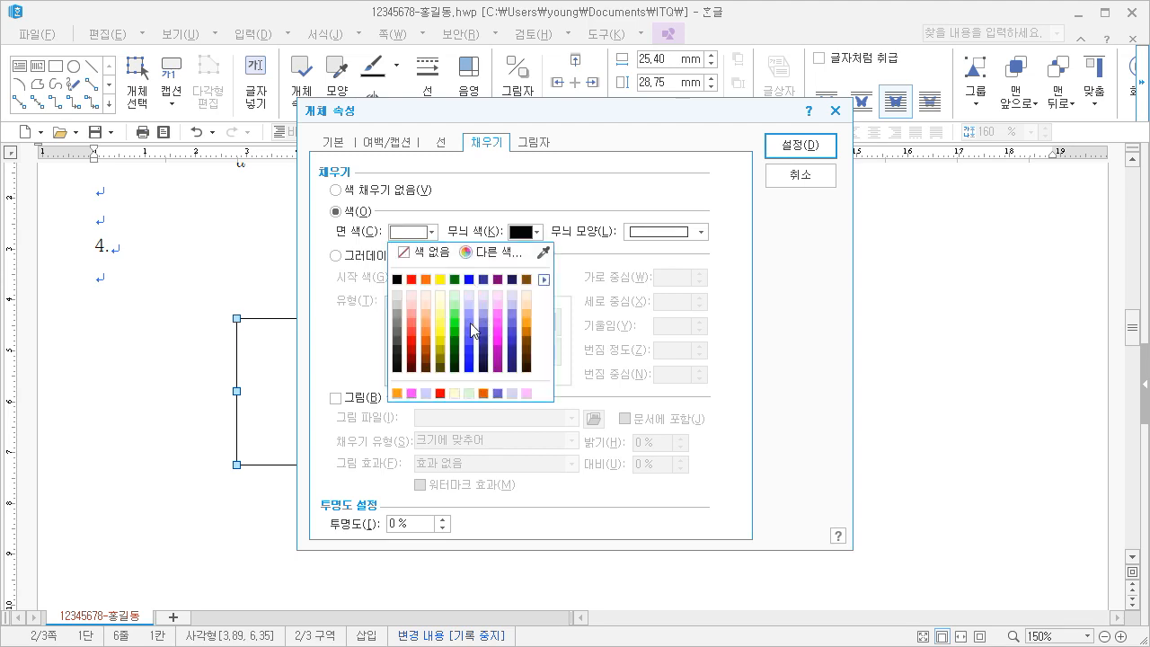
pyautogui.click(411, 295)
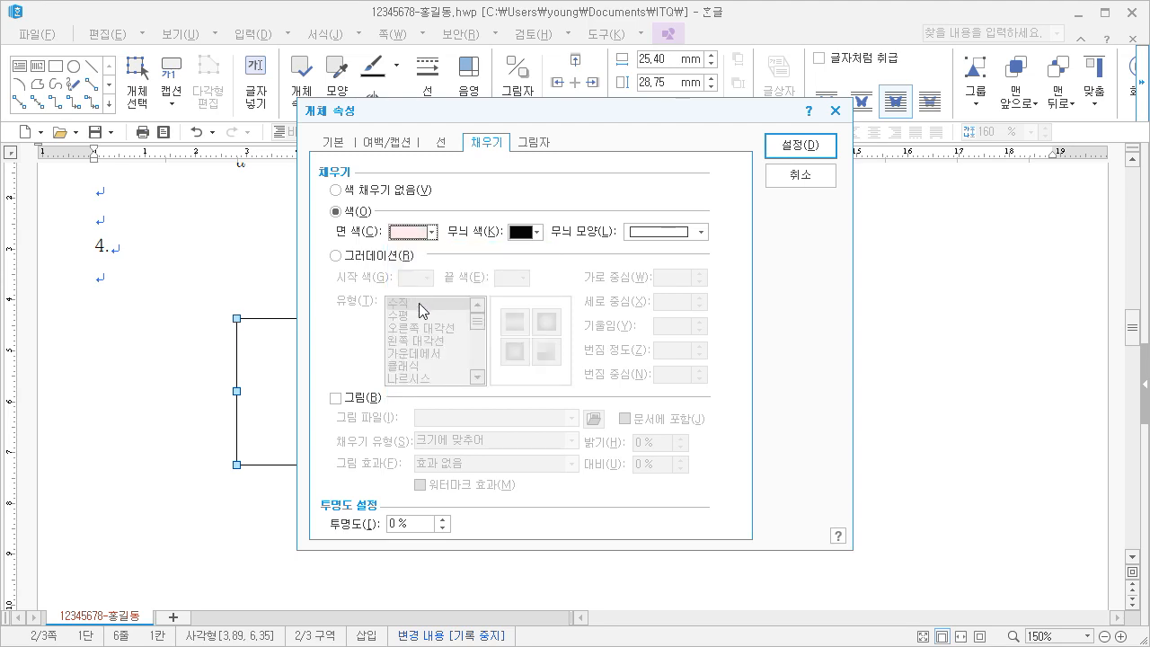
pyautogui.click(798, 146)
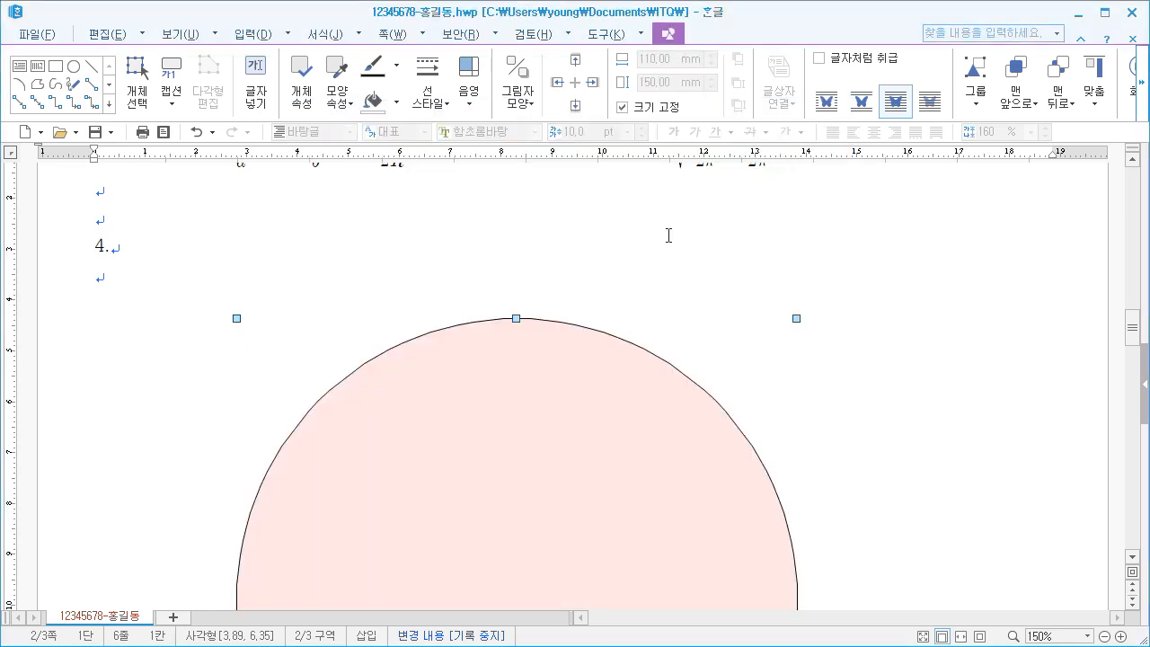
# Move the pink shape about 11 mm to the left and slightly down beneath item 4
pyautogui.moveTo(513, 319); pyautogui.dragTo(452, 387)
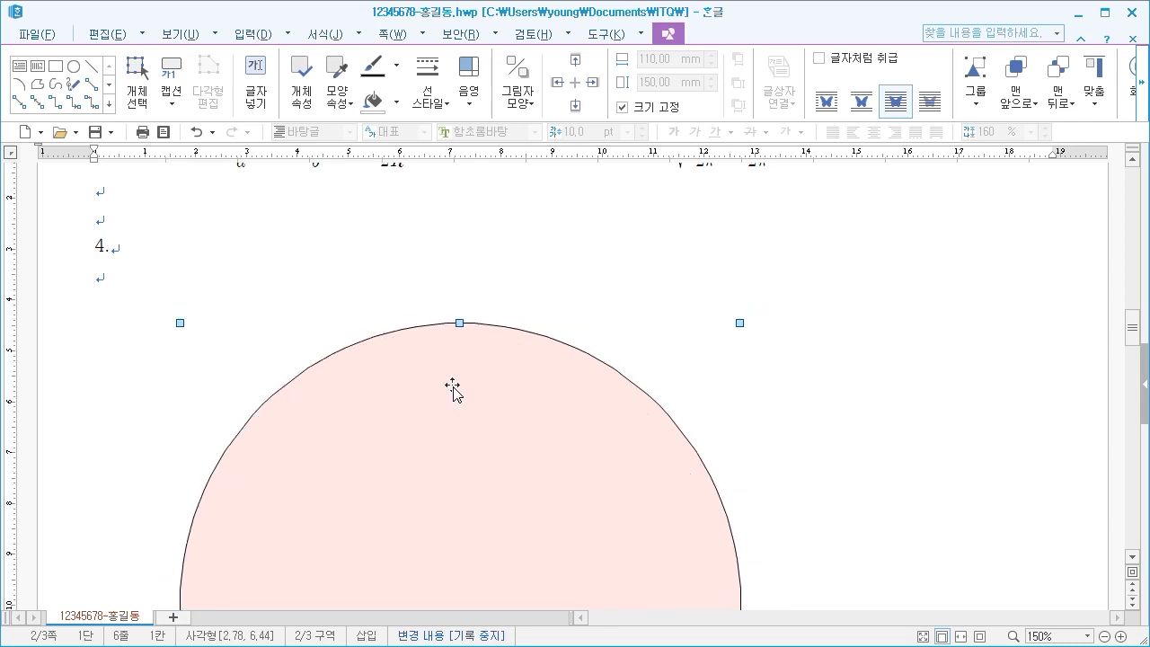
pyautogui.scroll(-3, 456, 388)
pyautogui.scroll(3, 447, 380)
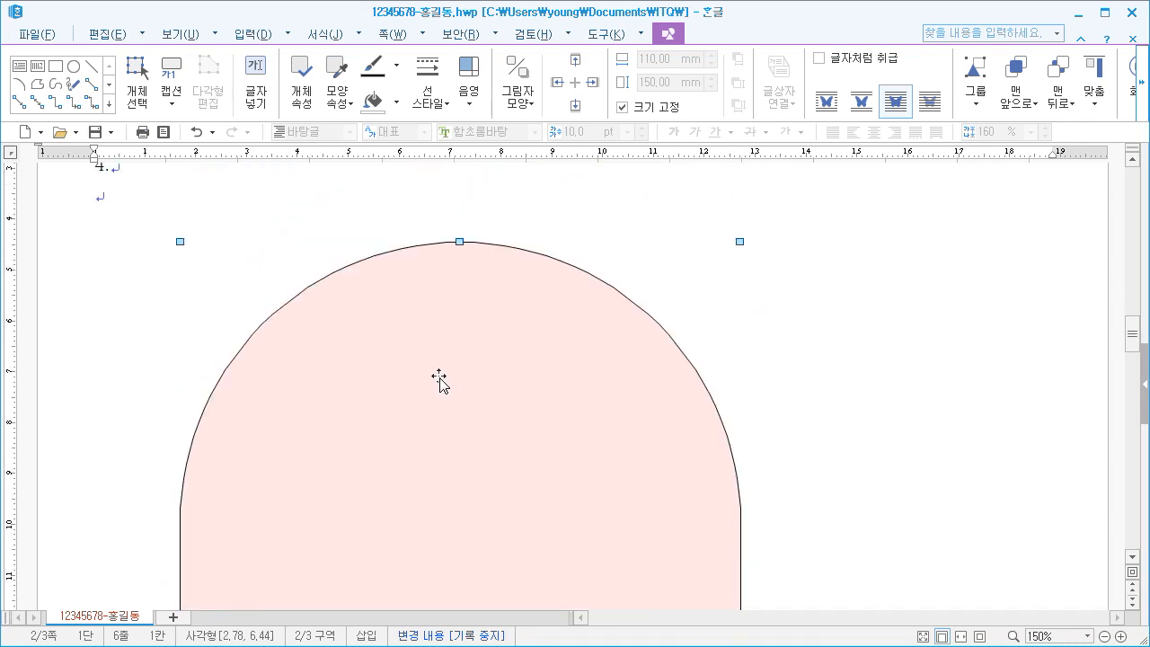
pyautogui.click(153, 277)
pyautogui.click(435, 434)
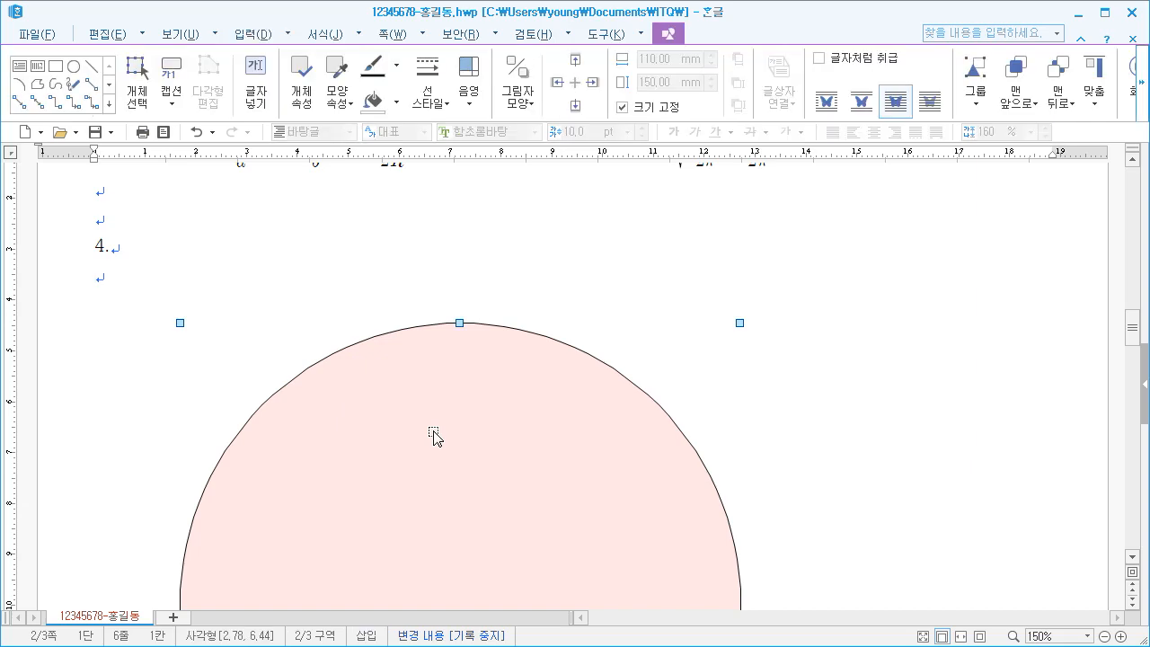
# Draw a second rectangle about 75 mm wide and 23 mm high, overlapping the left edge of the pink shape
pyautogui.click(127, 286)
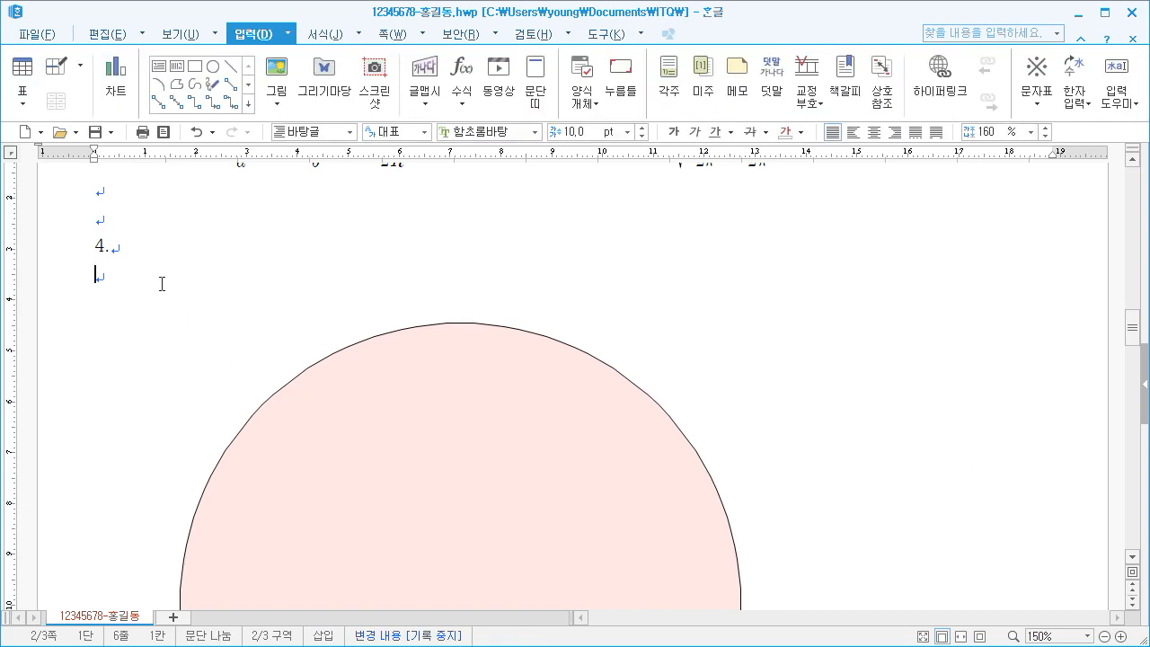
pyautogui.click(196, 71)
pyautogui.scroll(-3, 267, 415)
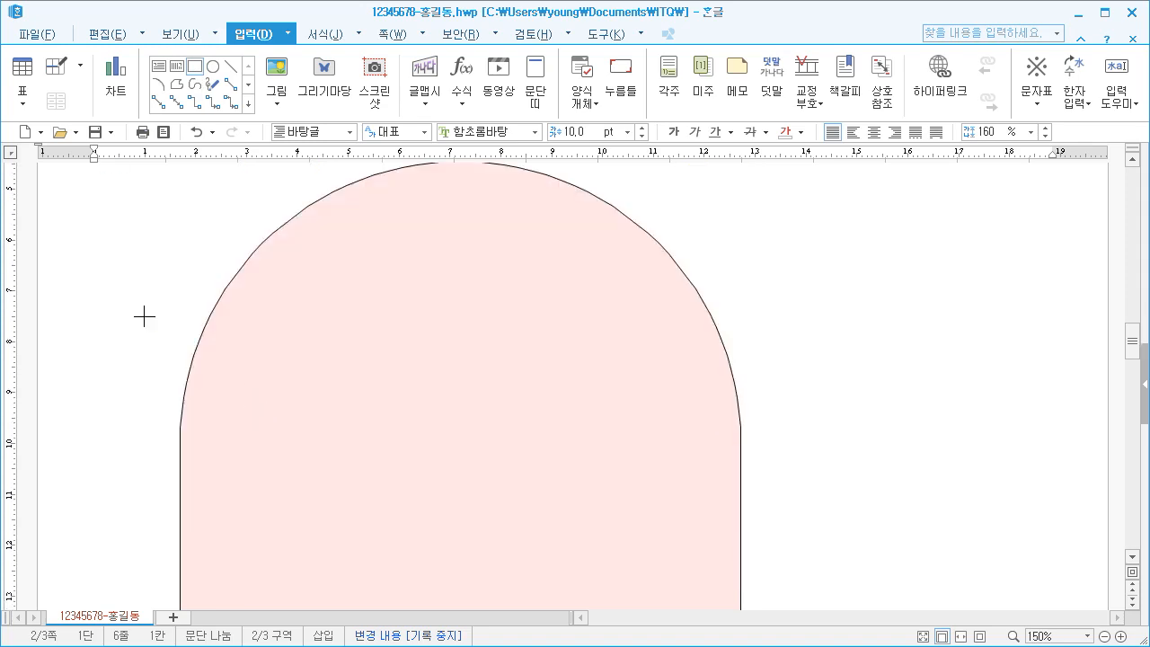
pyautogui.moveTo(144, 317); pyautogui.dragTo(524, 432)
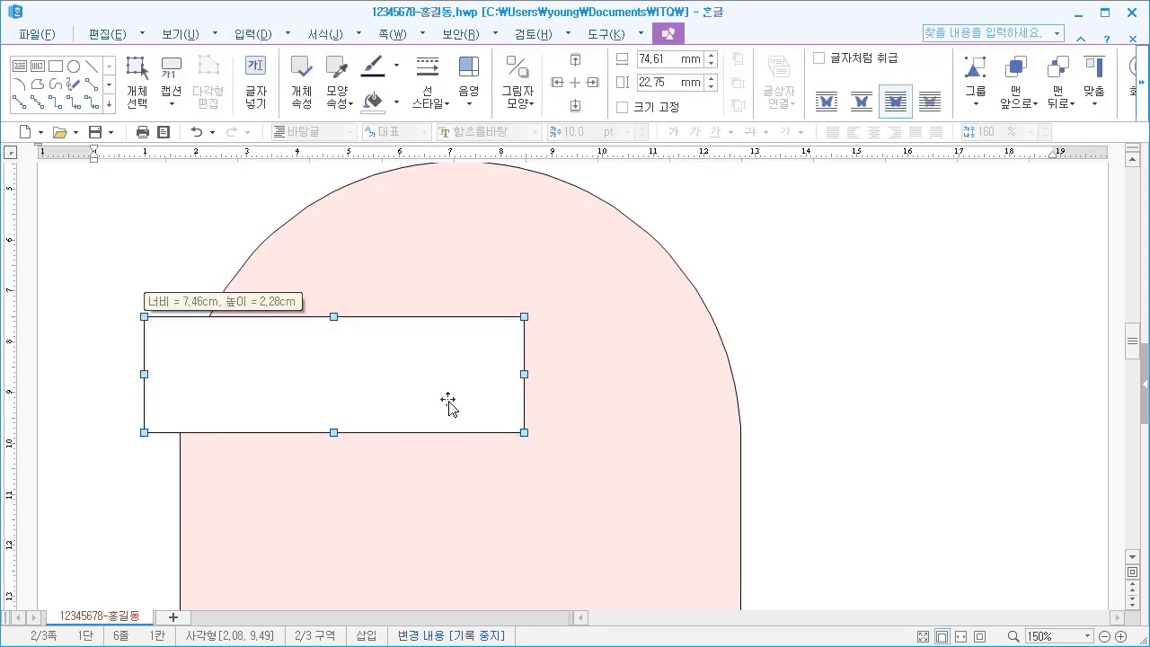
# Set the second rectangle's width to 125 mm and height to 50 mm, and lock its size
pyautogui.rightClick(294, 361)
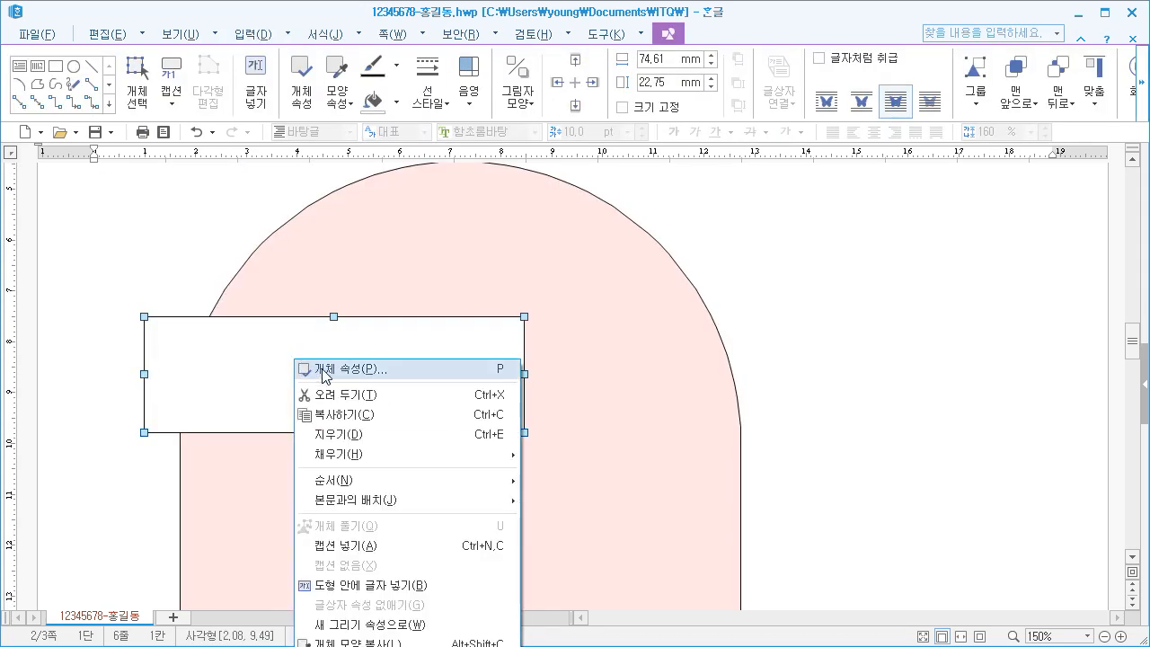
pyautogui.click(323, 370)
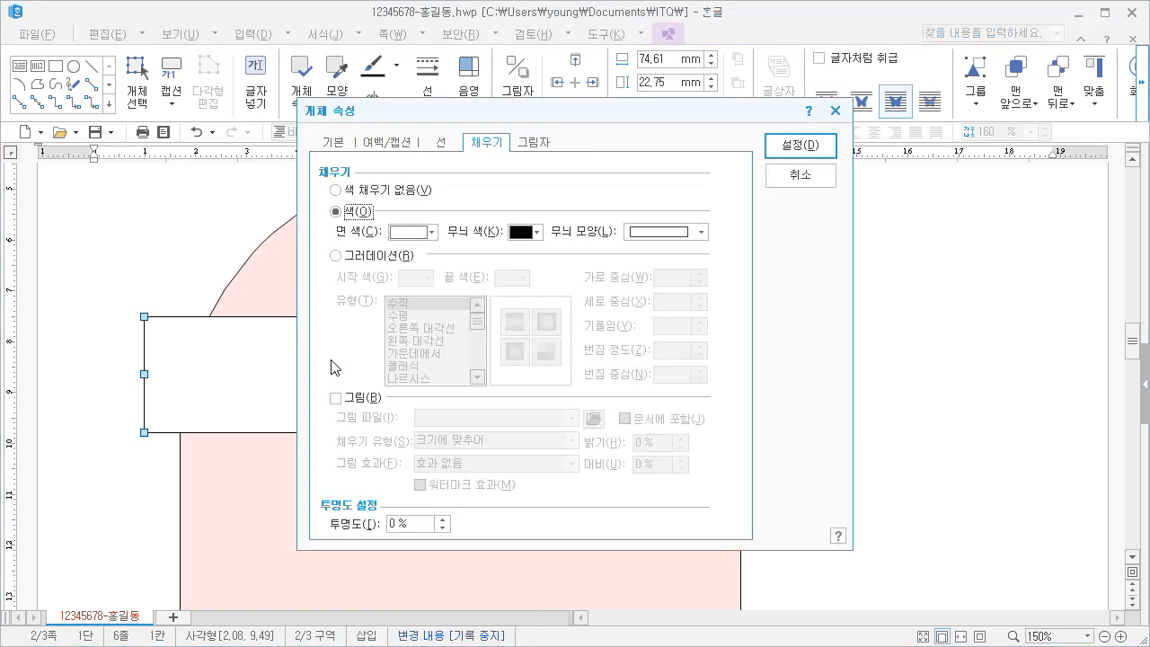
pyautogui.click(331, 149)
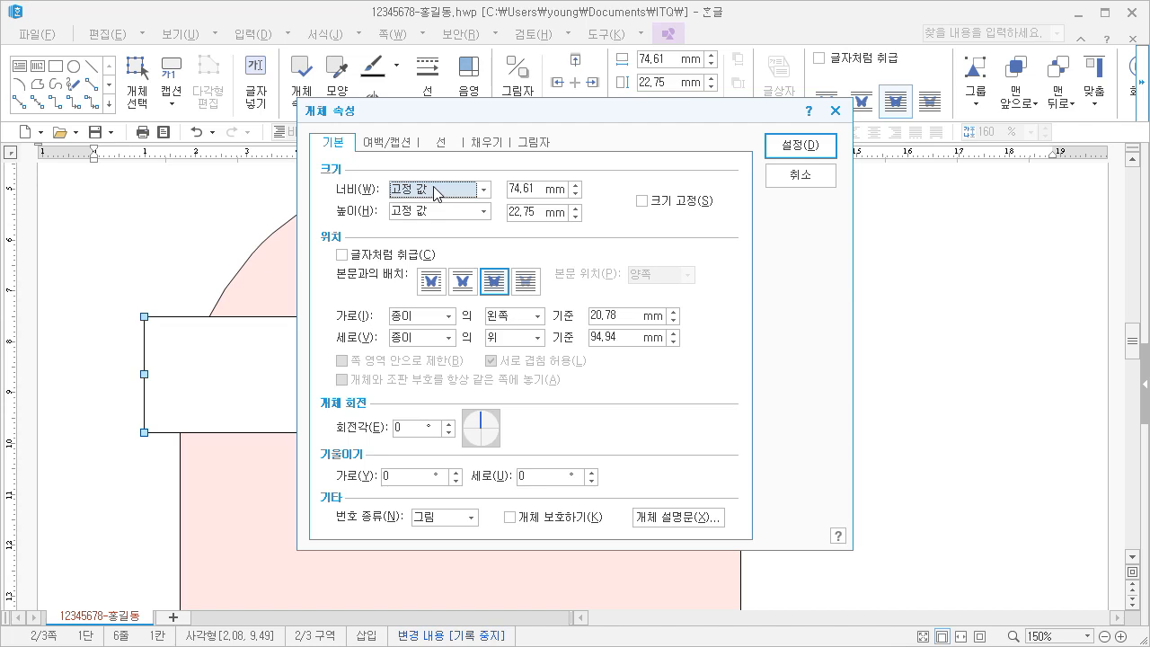
pyautogui.doubleClick(521, 188)
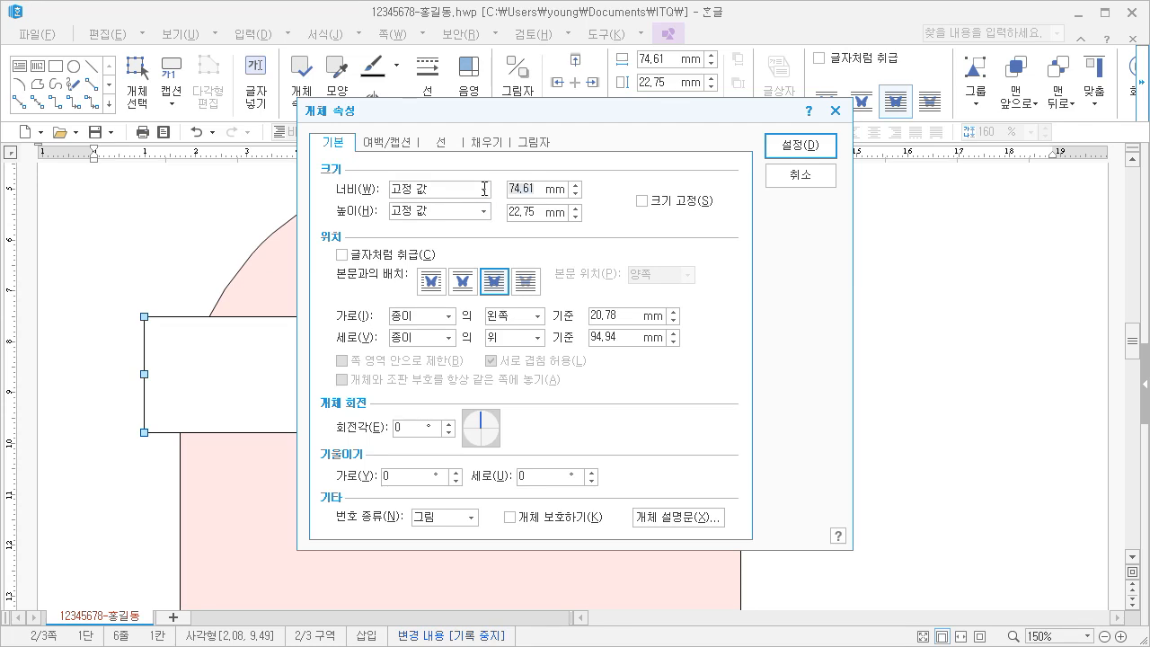
pyautogui.write('125')
pyautogui.moveTo(537, 214); pyautogui.dragTo(491, 215)
pyautogui.write('50')
pyautogui.click(651, 204)
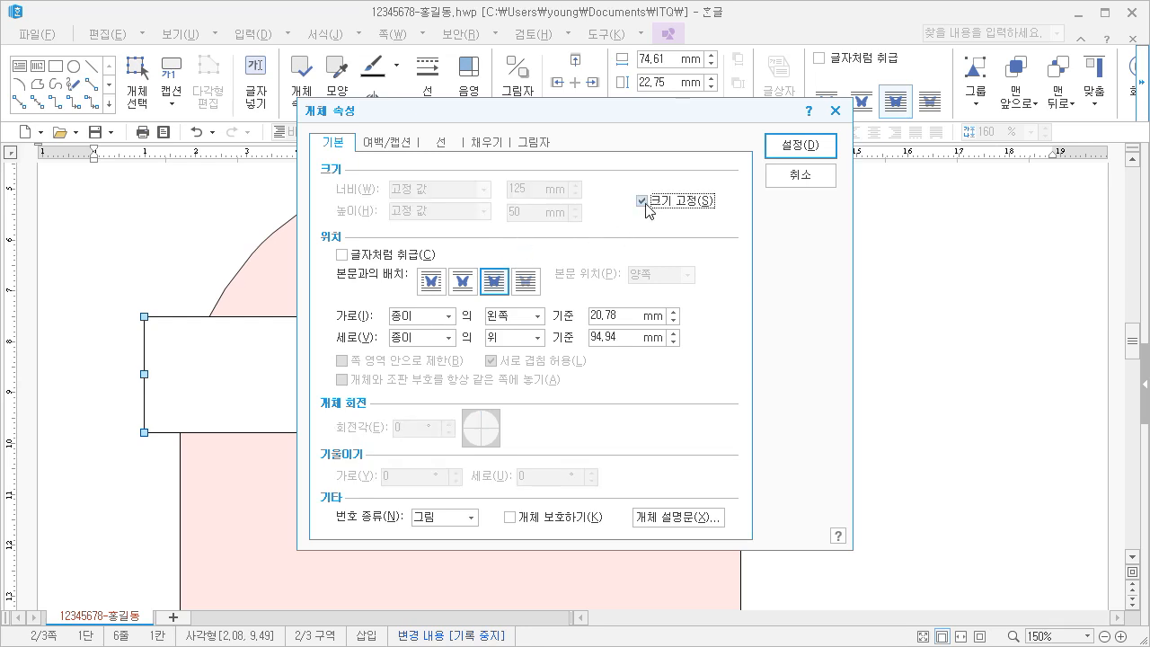
# Give the second rectangle rounded corners (둥근 모양) and the lightest blue fill color, and apply the properties
pyautogui.click(440, 142)
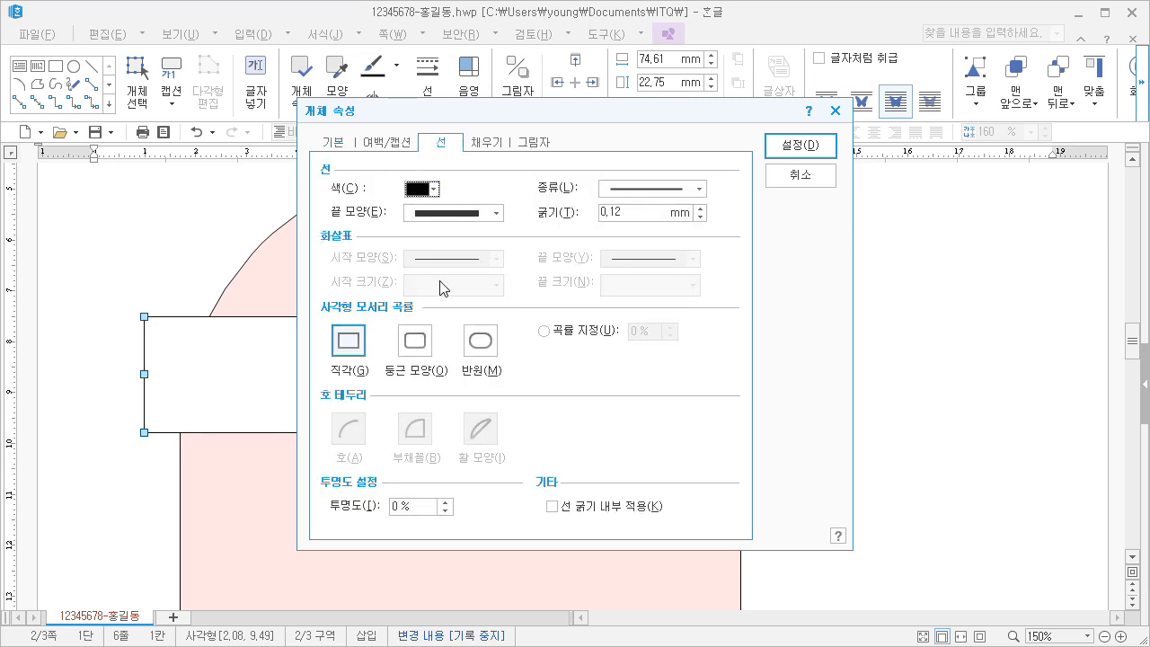
pyautogui.click(416, 343)
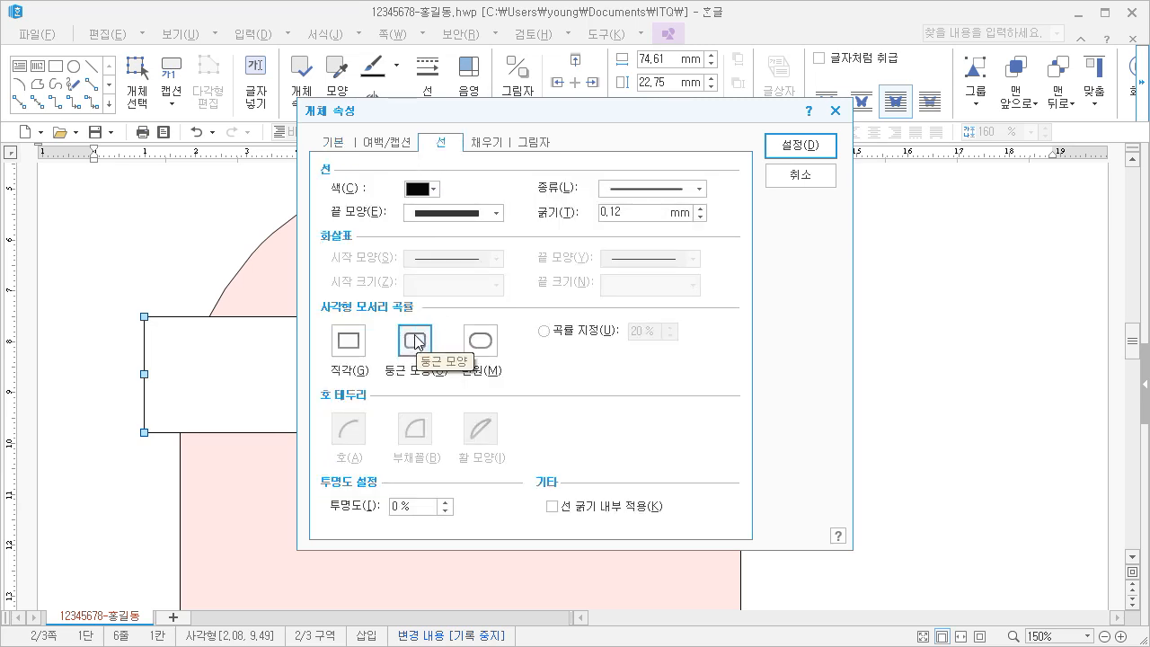
pyautogui.click(484, 143)
pyautogui.click(430, 232)
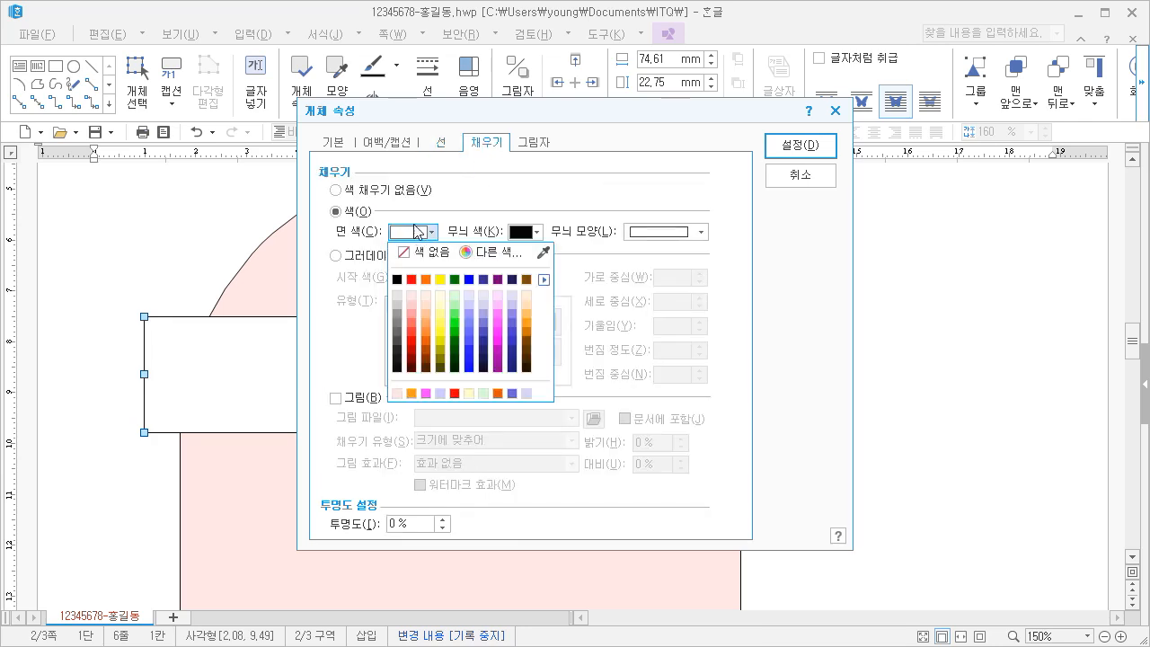
pyautogui.click(466, 295)
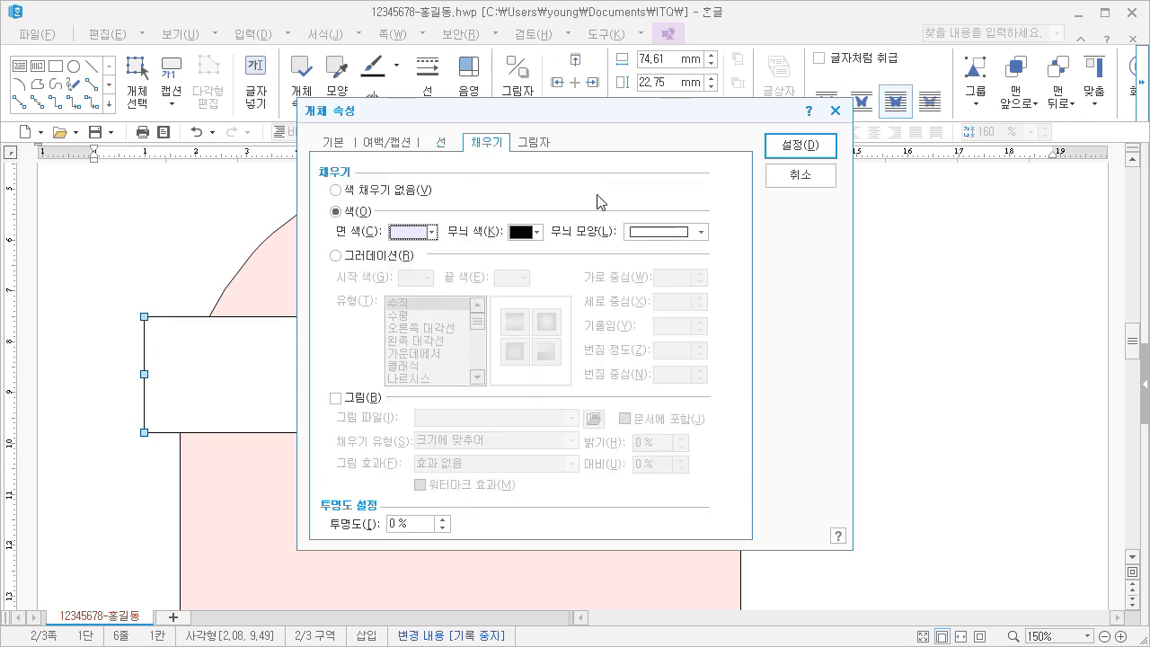
pyautogui.click(772, 148)
# Move the light blue rounded rectangle up about 16 mm over the upper part of the pink shape
pyautogui.scroll(-2, 620, 404)
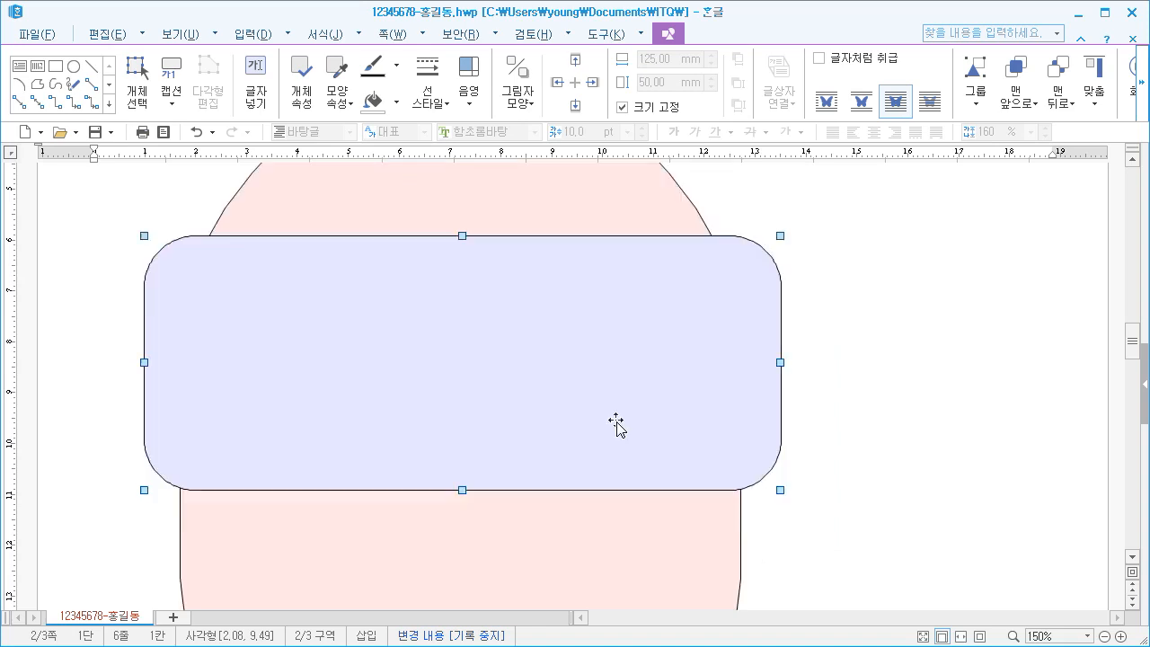
pyautogui.scroll(2, 571, 415)
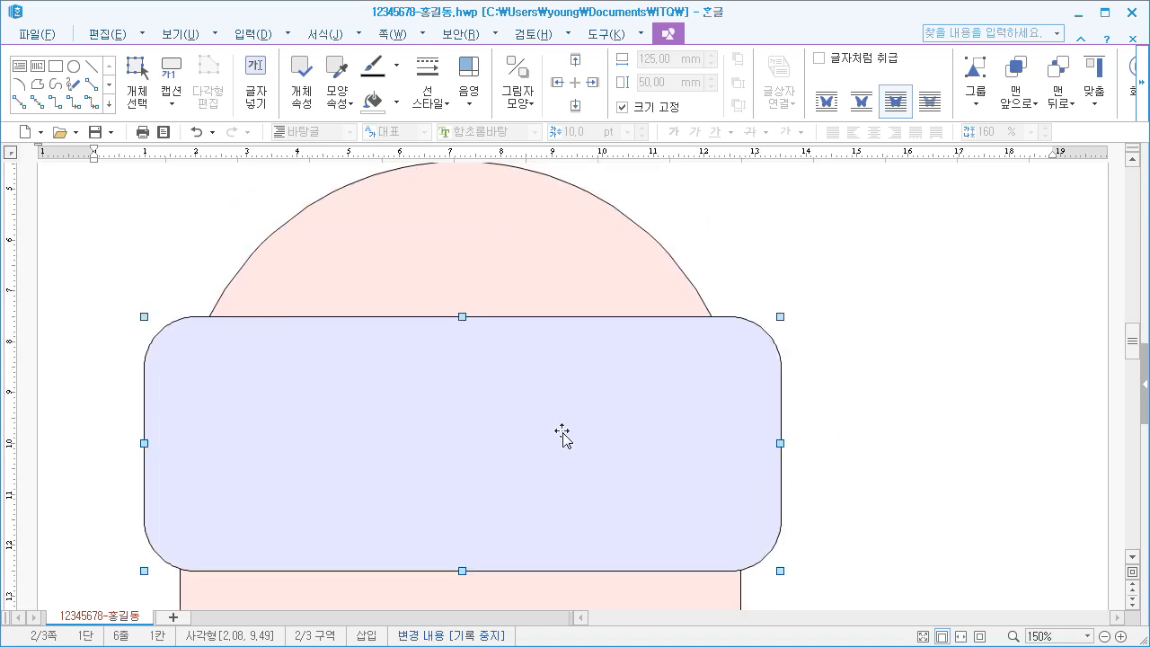
pyautogui.moveTo(509, 454); pyautogui.dragTo(511, 396)
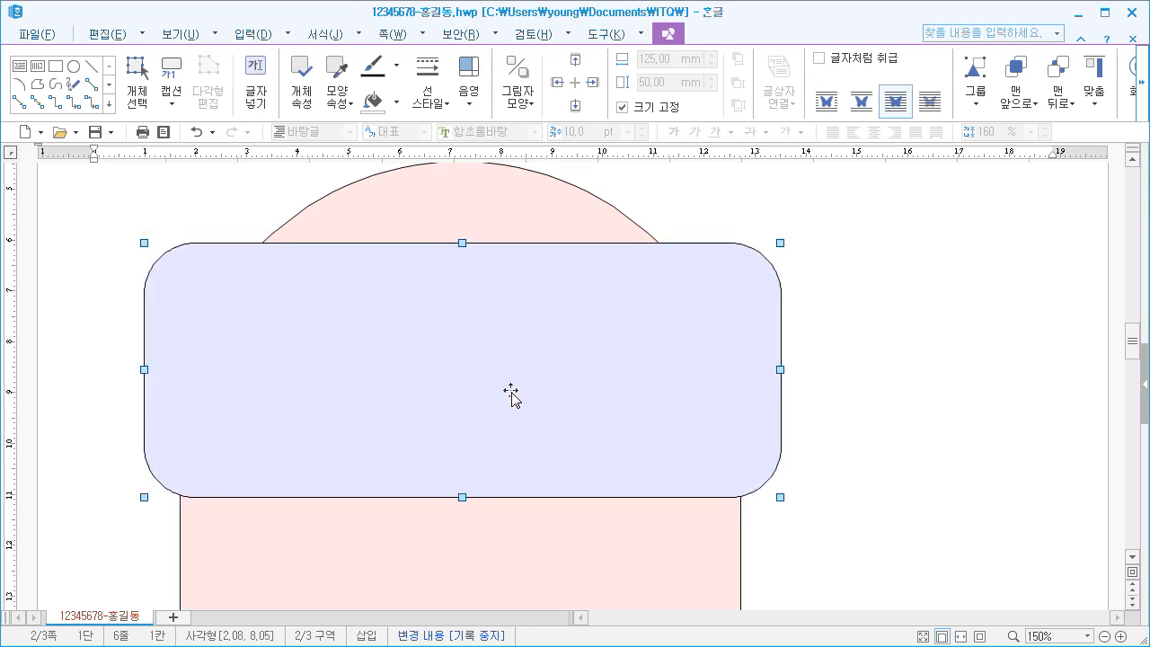
pyautogui.scroll(2, 503, 422)
pyautogui.moveTo(495, 447); pyautogui.dragTo(498, 436)
pyautogui.scroll(2, 467, 388)
# Draw a text box about 83 mm wide and 16 mm high above the blue shape and select its frame
pyautogui.click(230, 305)
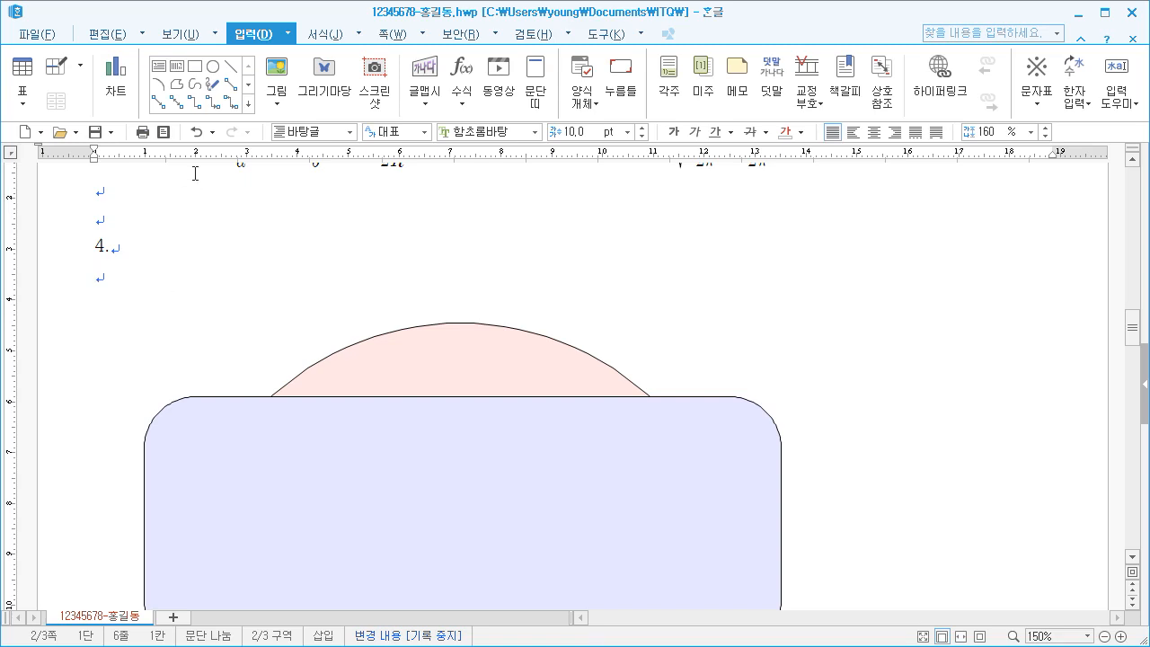
pyautogui.click(159, 70)
pyautogui.moveTo(228, 274)
pyautogui.mouseDown()
pyautogui.moveTo(503, 339)
pyautogui.moveTo(648, 355)
pyautogui.mouseUp()
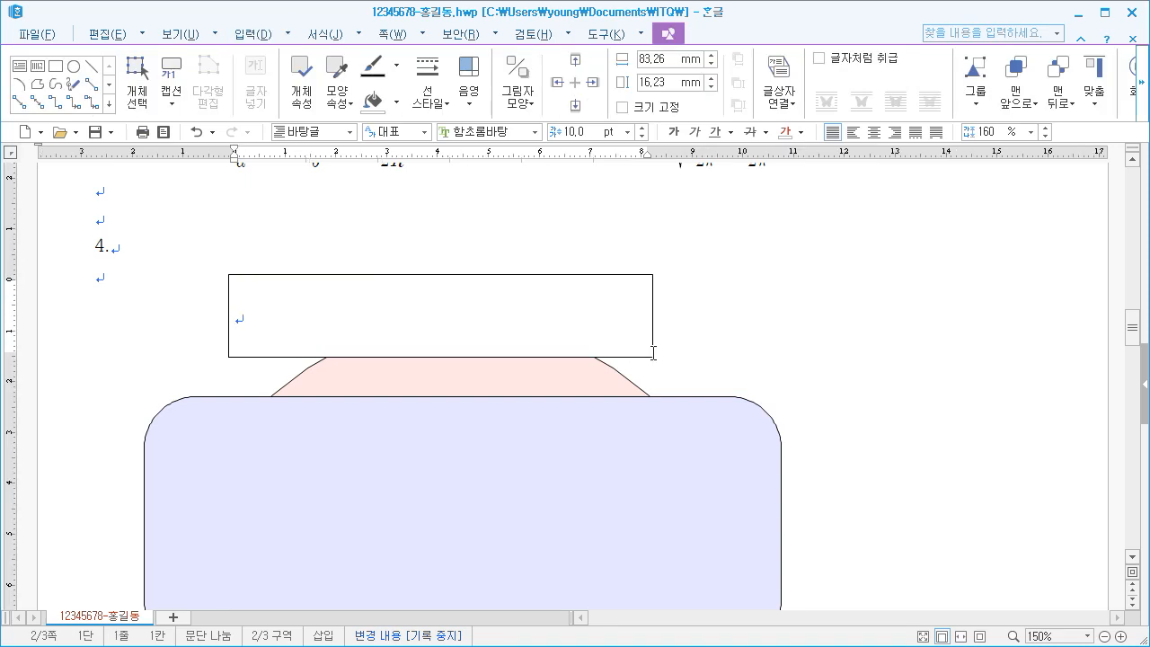
pyautogui.click(649, 354)
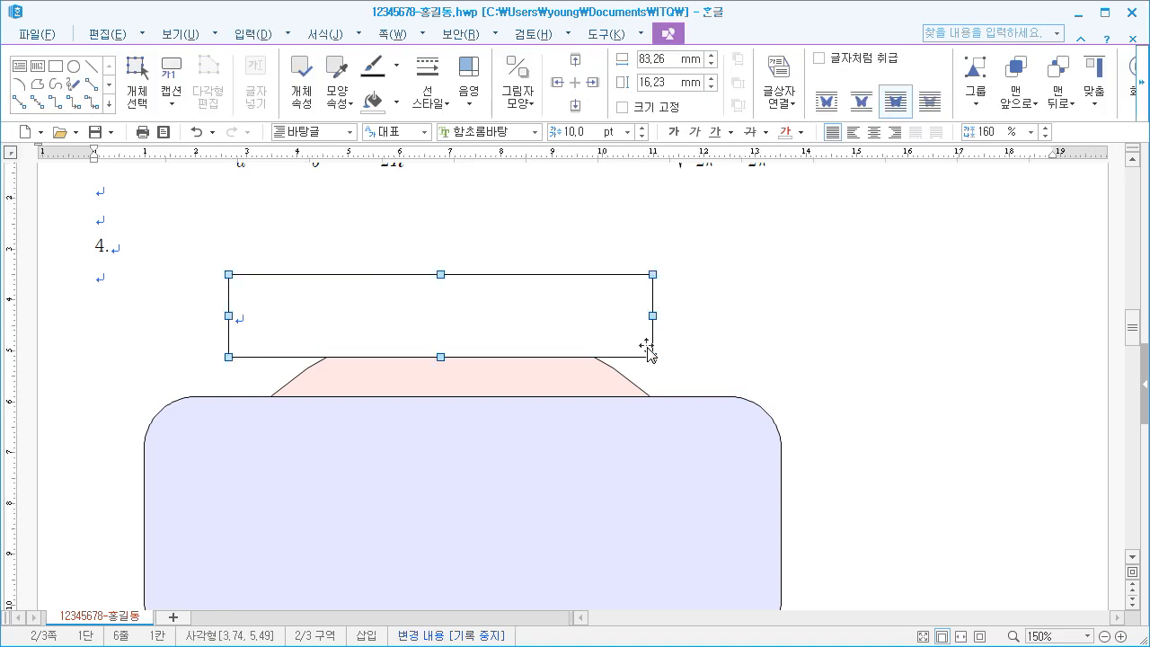
# Set the text box's width to 105 mm and height to 15 mm, and lock its size
pyautogui.rightClick(587, 305)
pyautogui.click(620, 310)
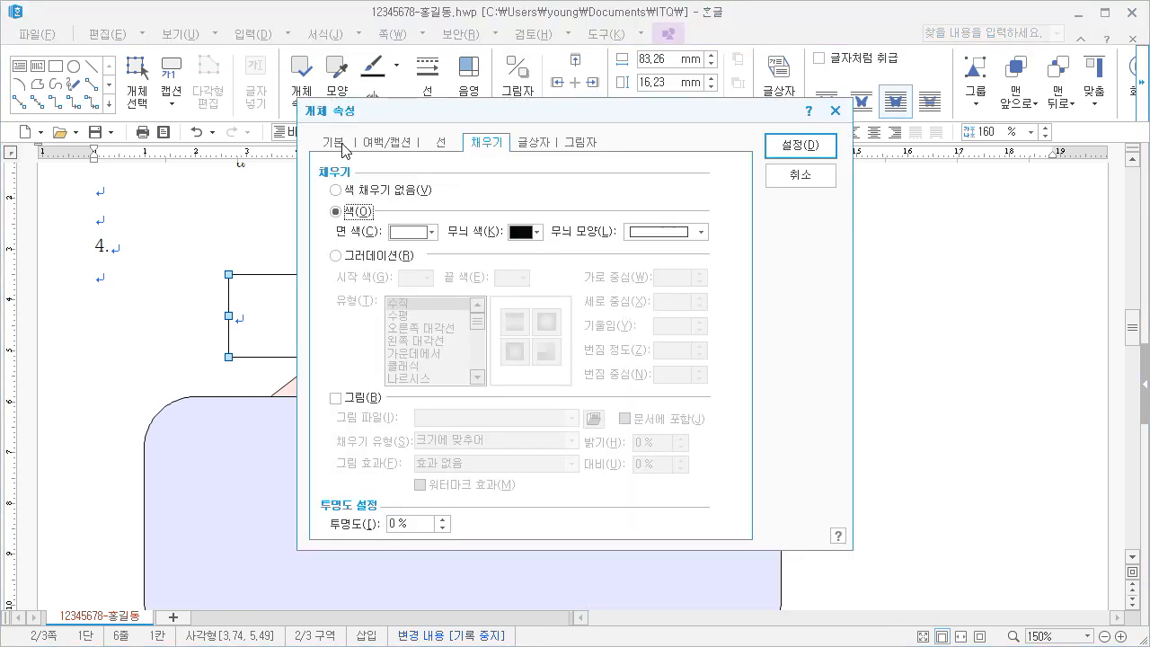
pyautogui.click(345, 144)
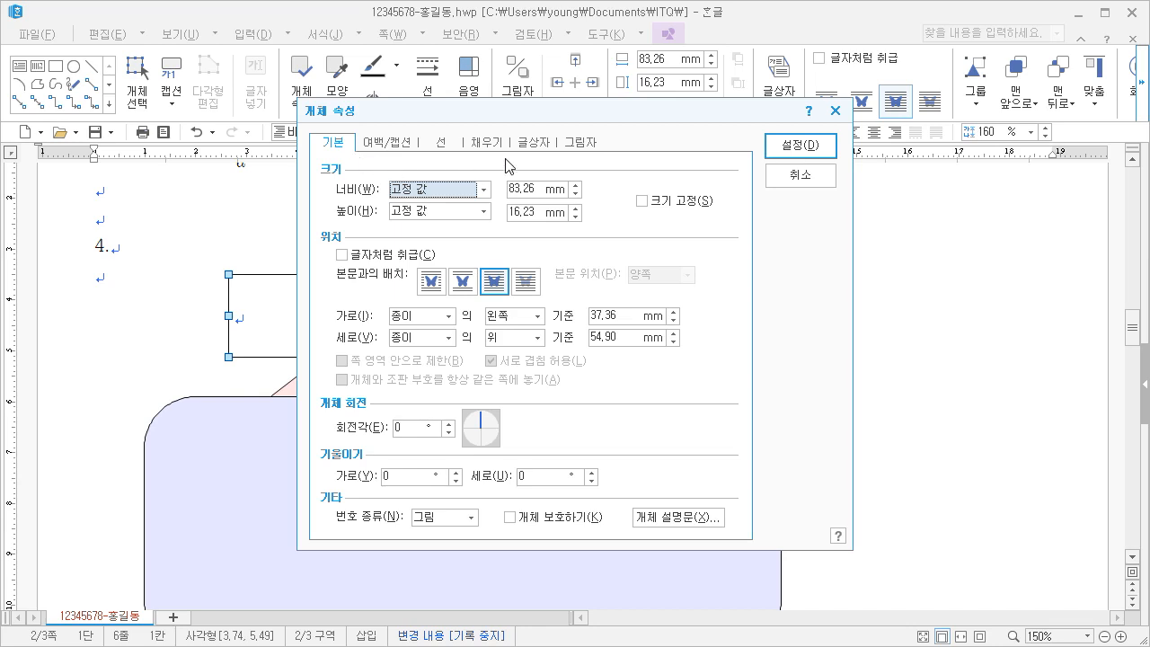
pyautogui.doubleClick(539, 191)
pyautogui.write('105')
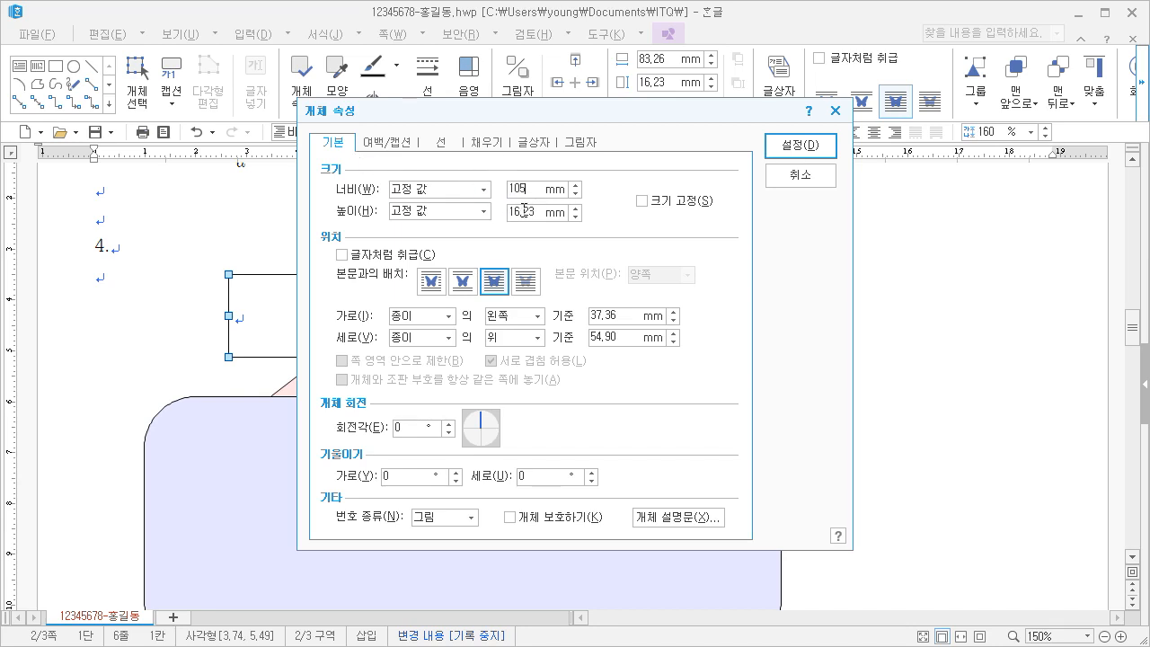
pyautogui.moveTo(537, 212); pyautogui.dragTo(470, 199)
pyautogui.write('15')
pyautogui.click(641, 200)
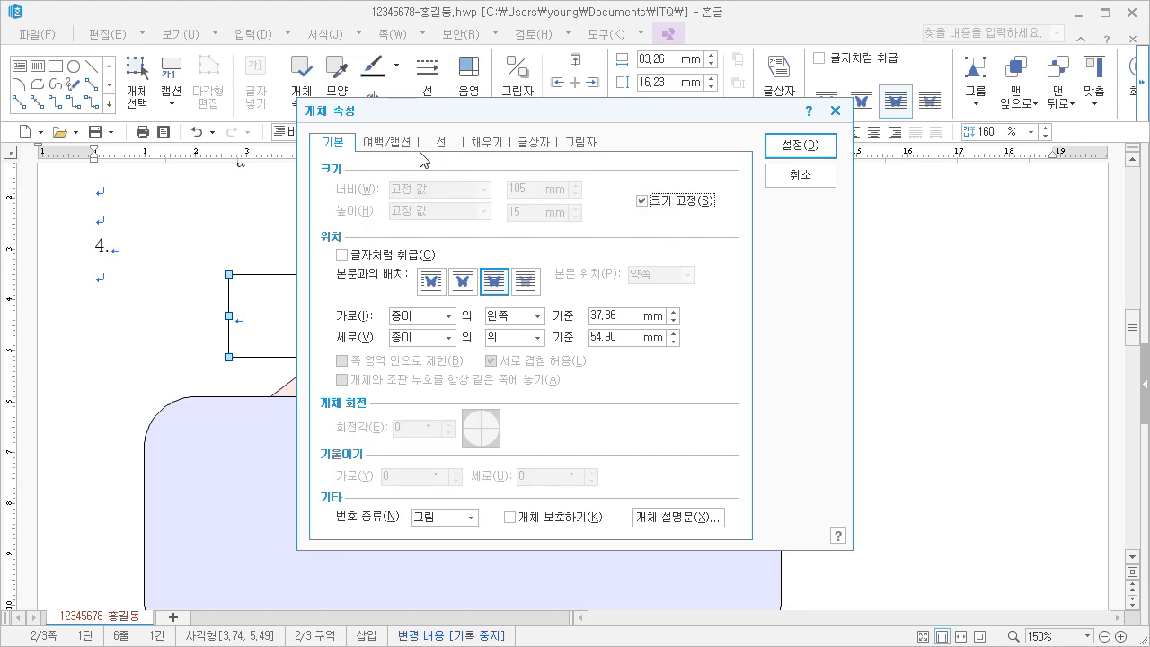
# Fill the text box with solid red and apply the properties
pyautogui.click(482, 145)
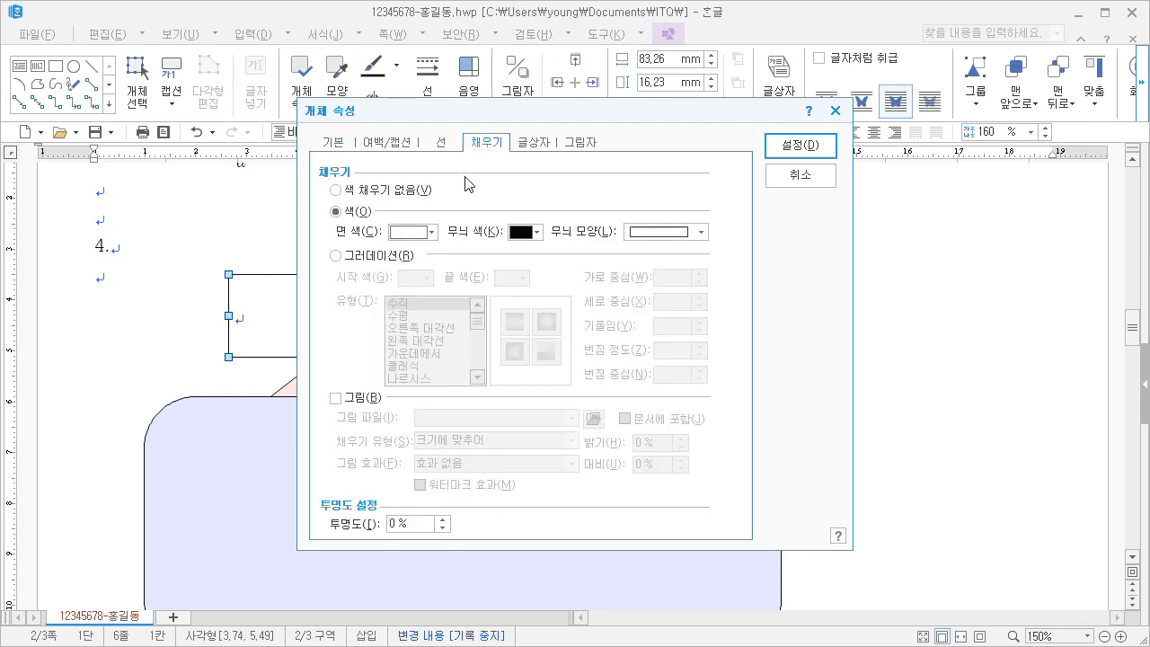
pyautogui.click(416, 235)
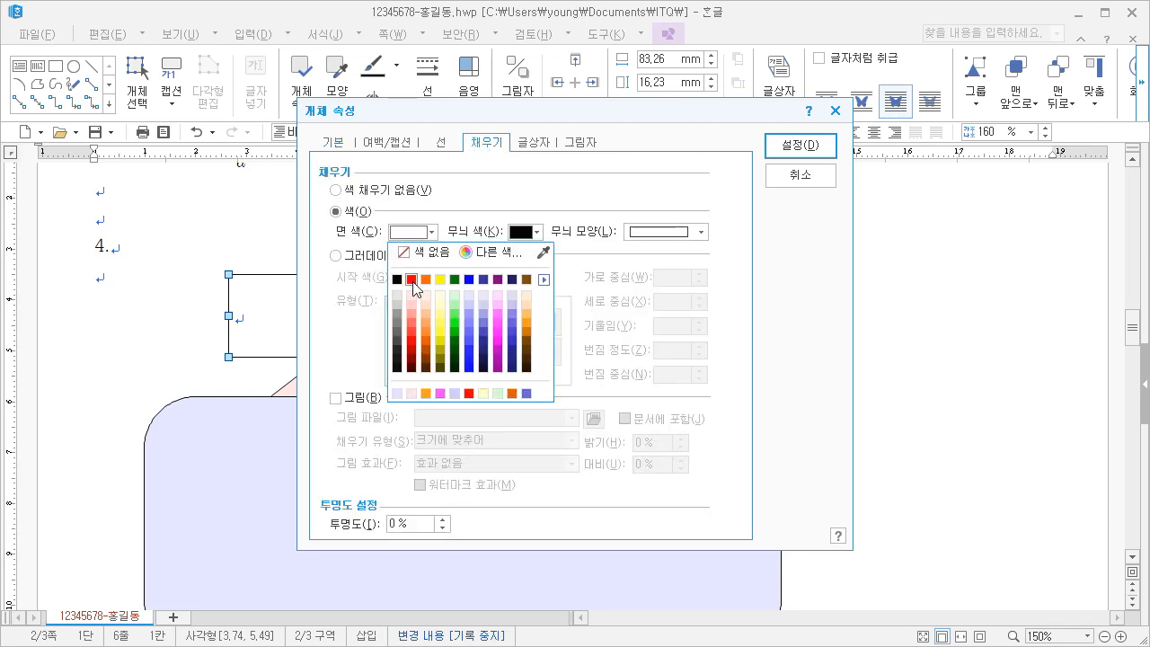
pyautogui.click(412, 280)
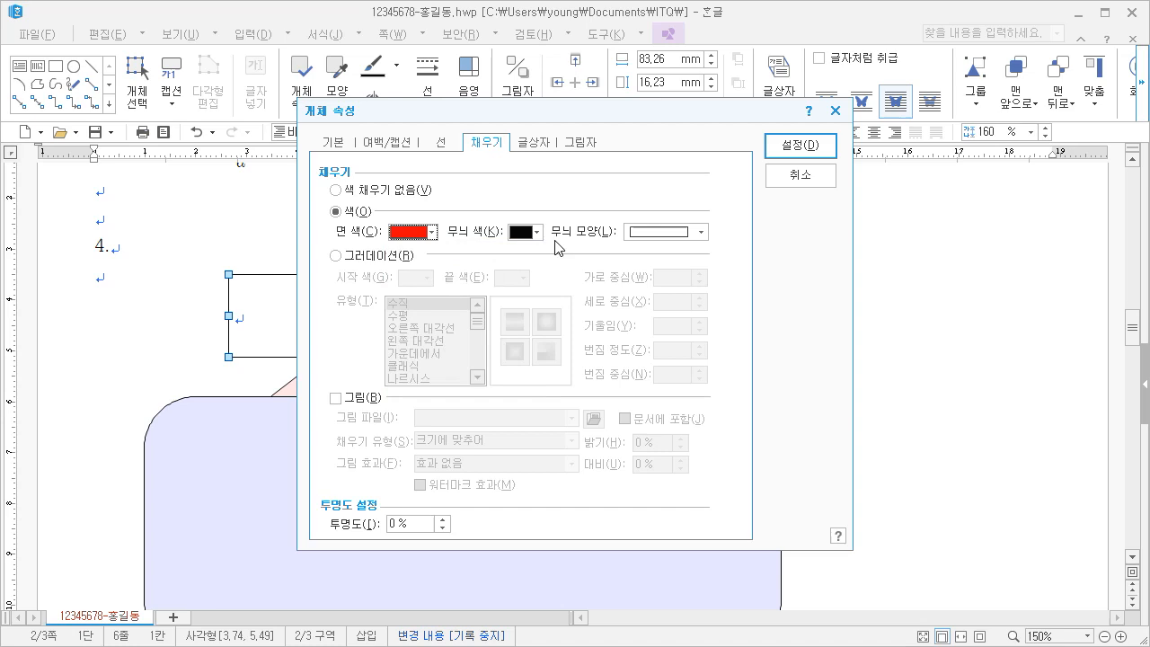
pyautogui.click(797, 148)
# Move the red text box down about 2 mm toward the blue shape and deselect it
pyautogui.moveTo(509, 327); pyautogui.dragTo(480, 330)
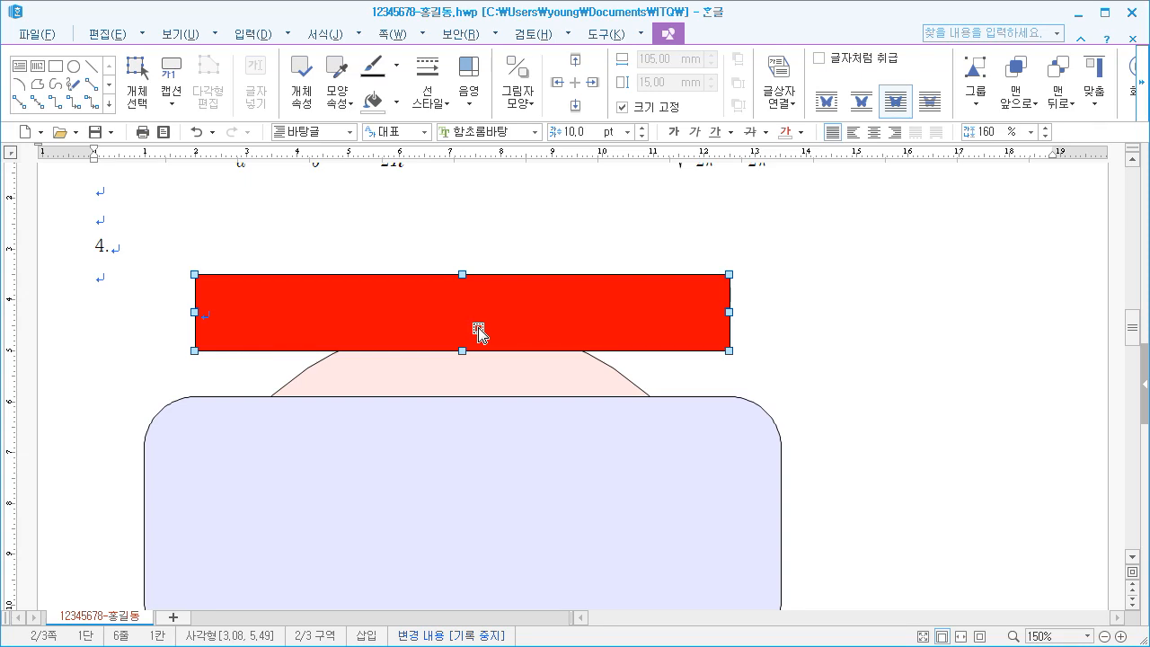
pyautogui.moveTo(478, 331); pyautogui.dragTo(478, 342)
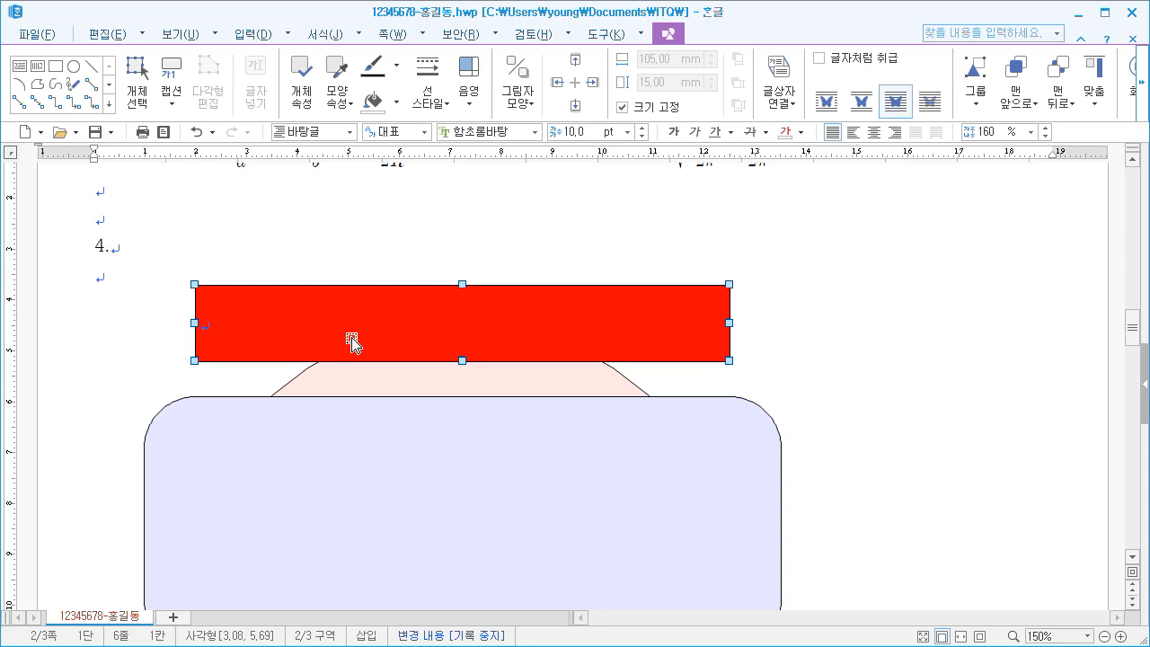
pyautogui.click(126, 338)
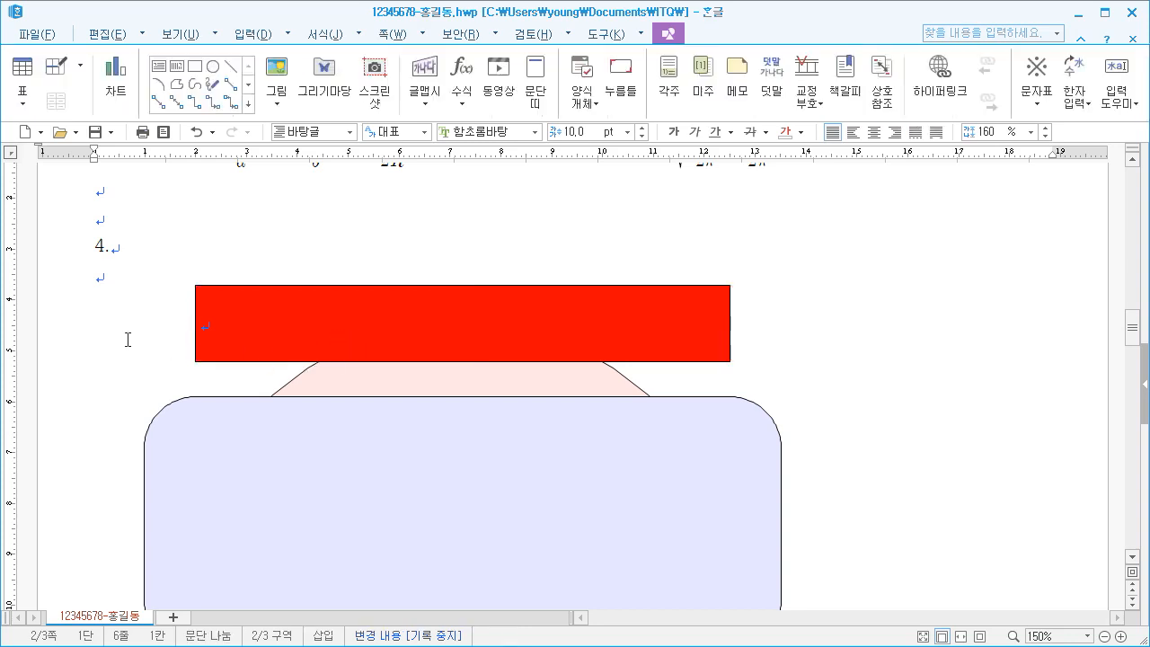
# Enter the title "노동 혁신 플랫폼 구축" in the red text box
pyautogui.click(265, 334)
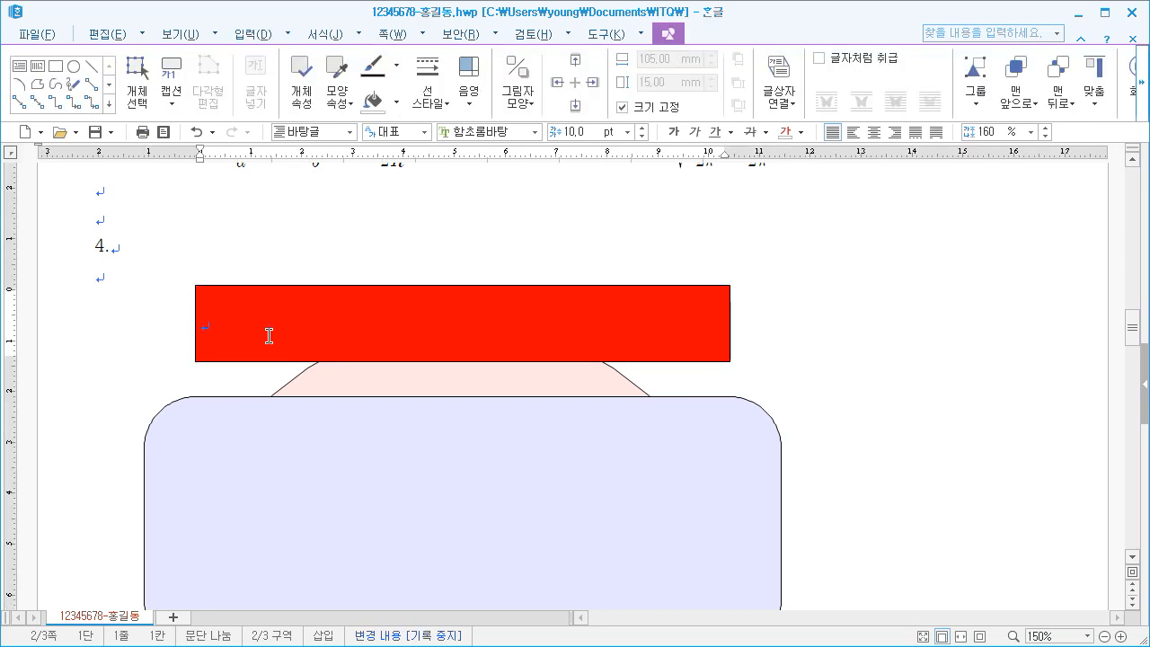
pyautogui.write('노')
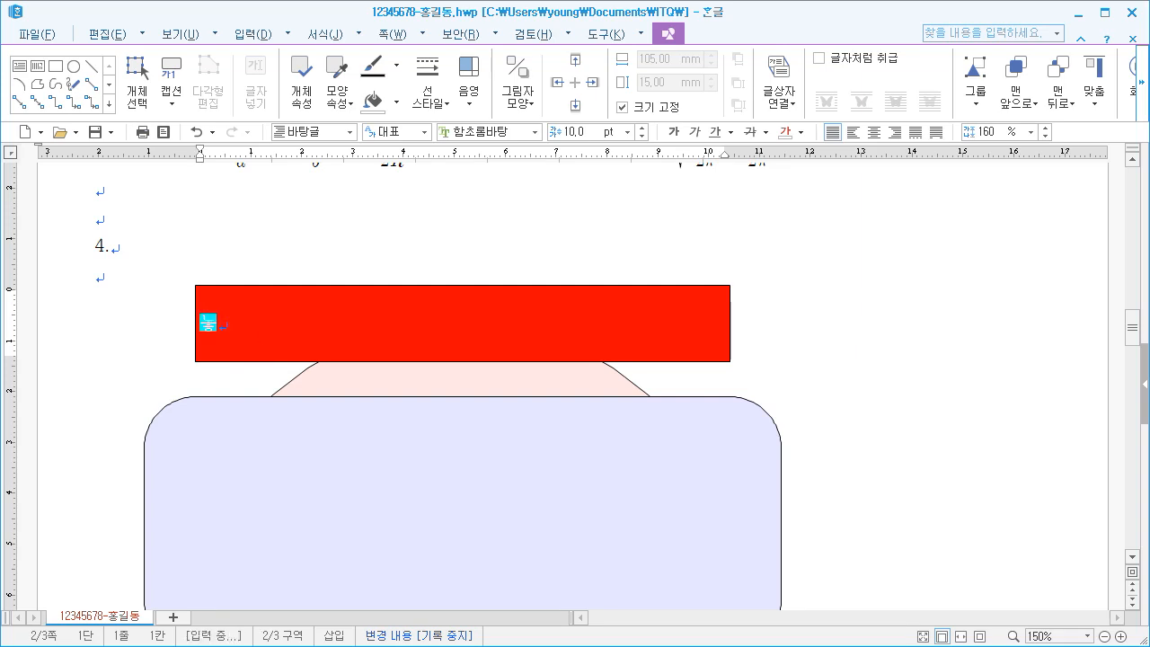
pyautogui.write('동 혁신 ')
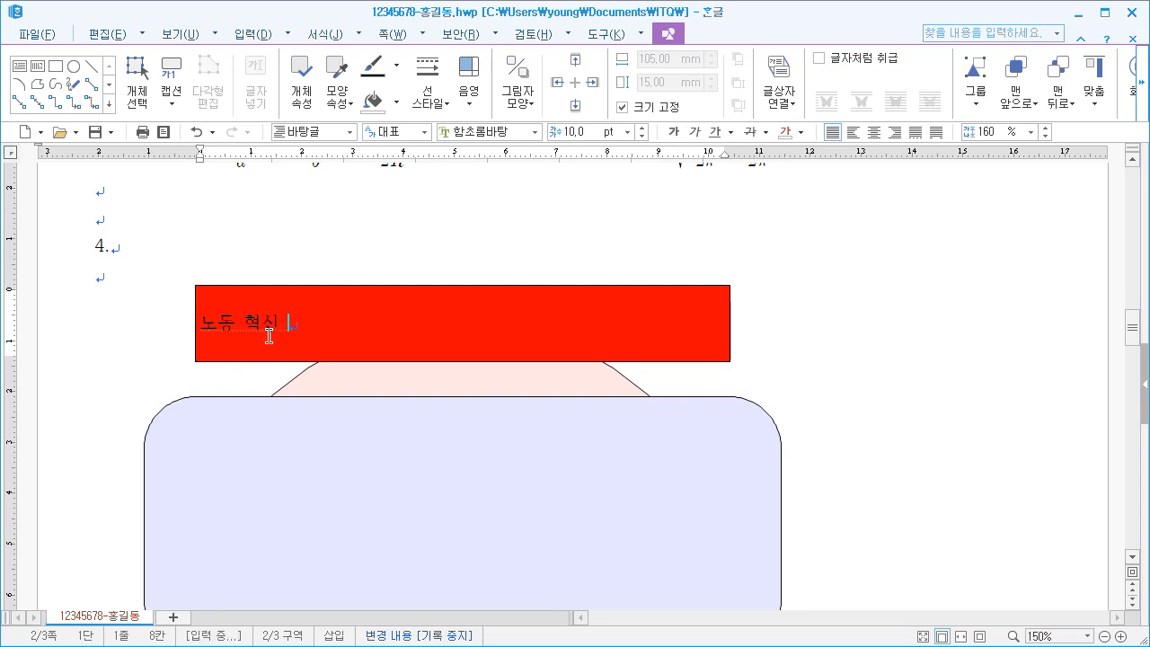
pyautogui.write('프로폼 구축')
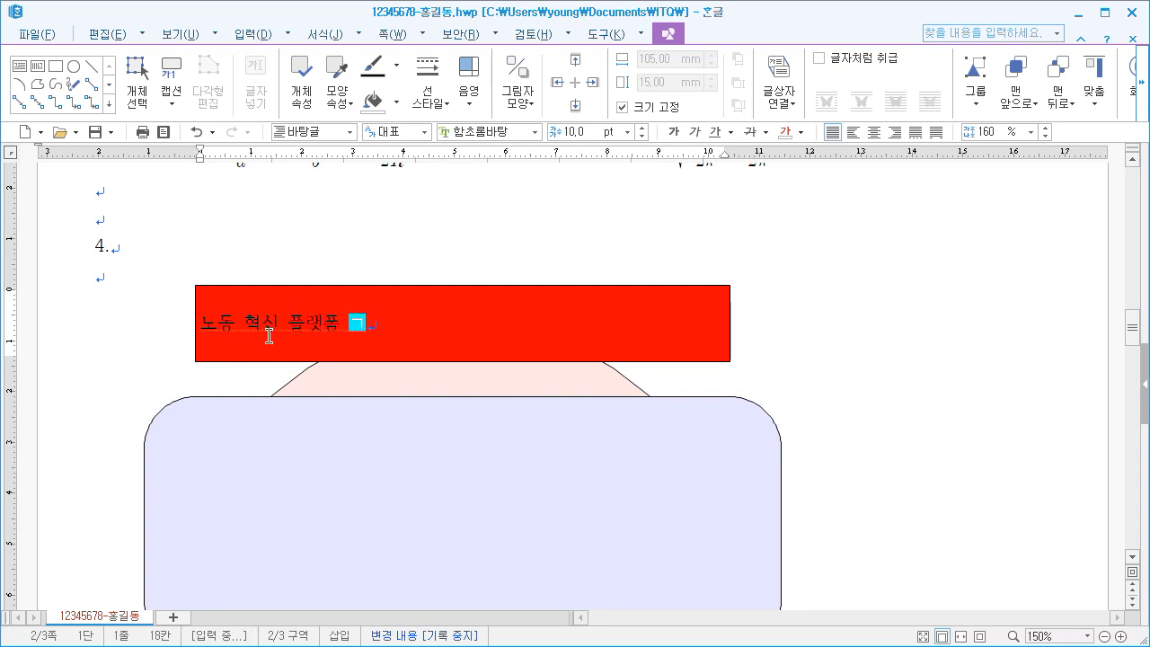
pyautogui.press('BackSpace')
pyautogui.press('BackSpace')
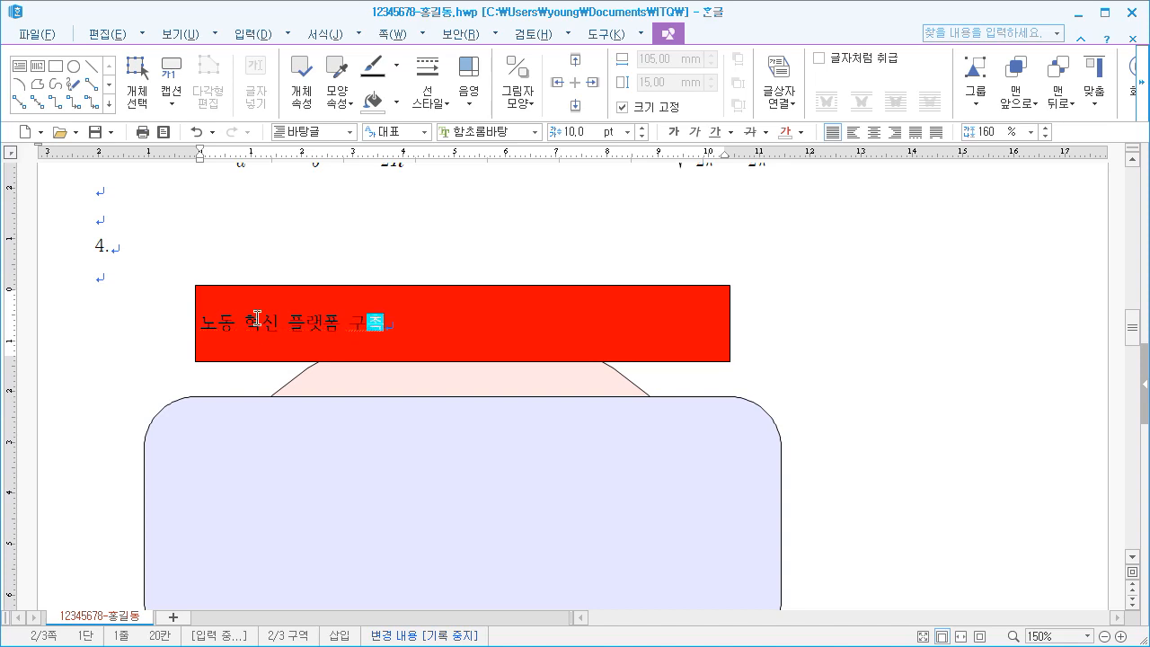
pyautogui.write('ㅜㄱ')
# Format the red box's title text in the 돋움 font at 24 pt
pyautogui.moveTo(208, 324); pyautogui.dragTo(420, 331)
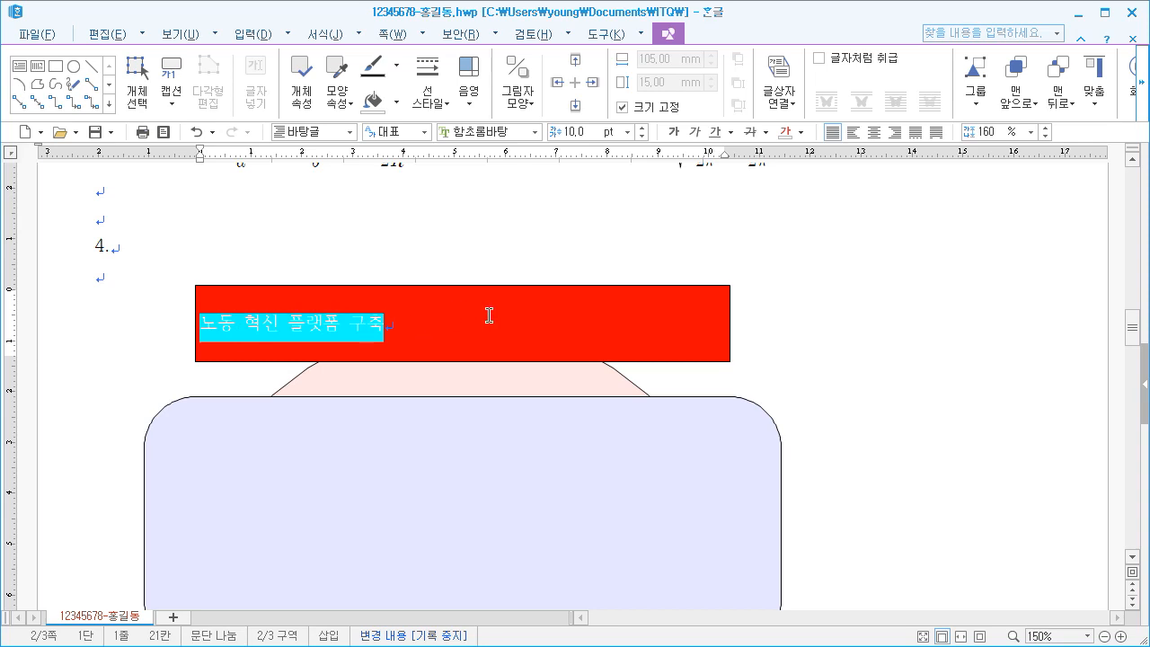
pyautogui.click(535, 131)
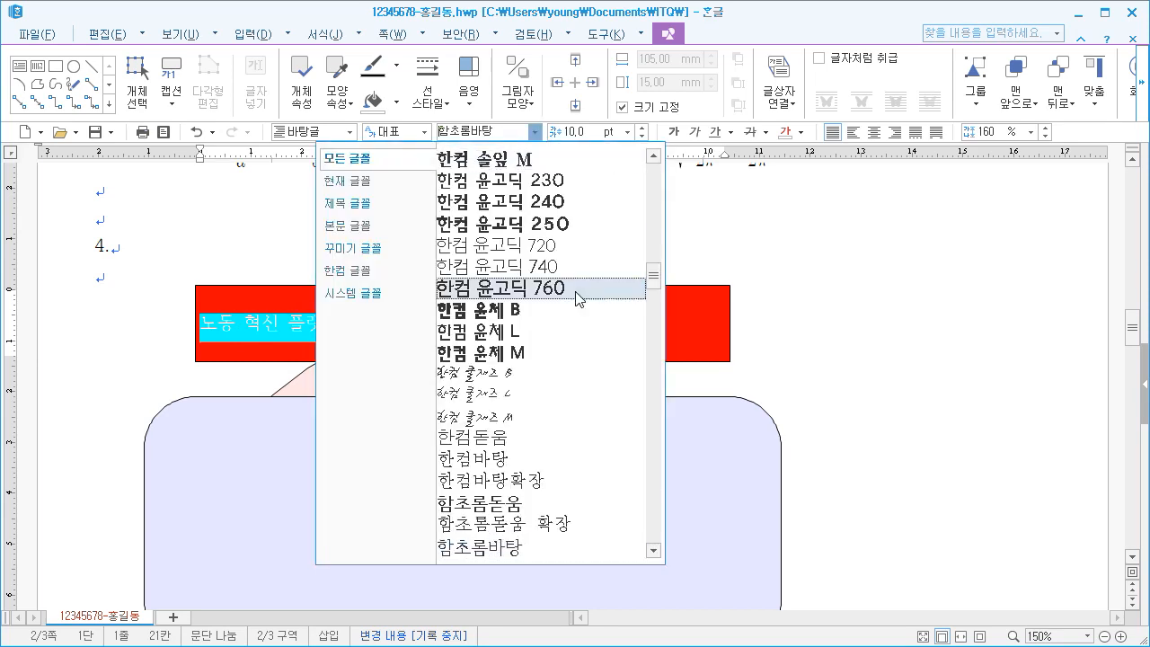
pyautogui.moveTo(653, 277); pyautogui.dragTo(653, 176)
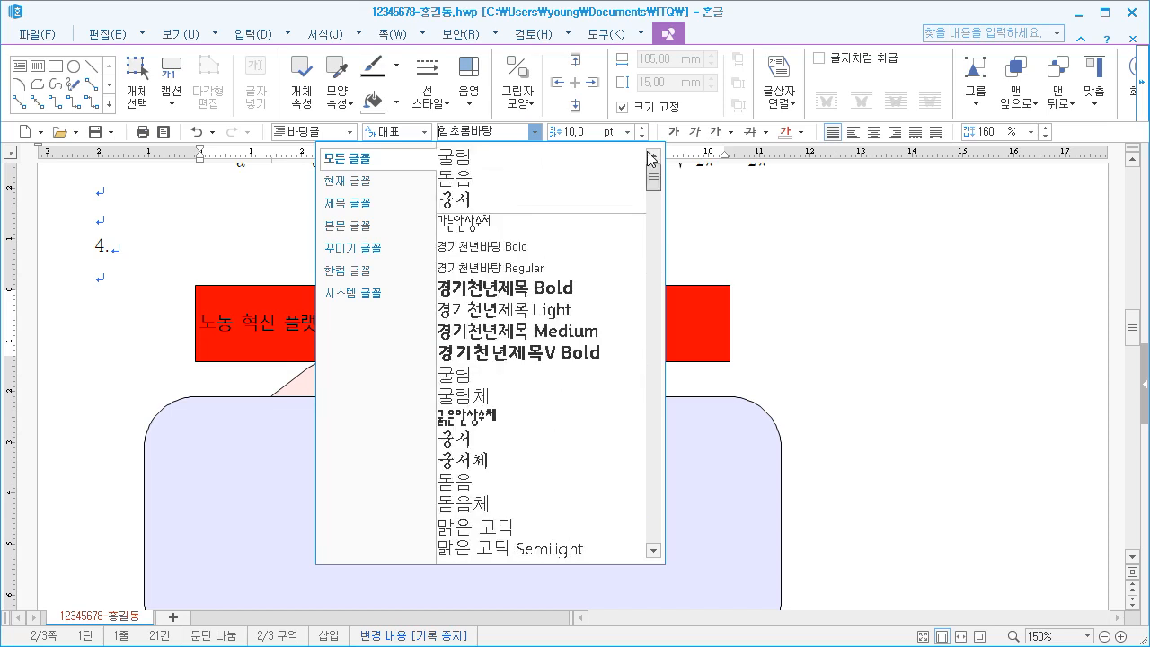
pyautogui.click(525, 181)
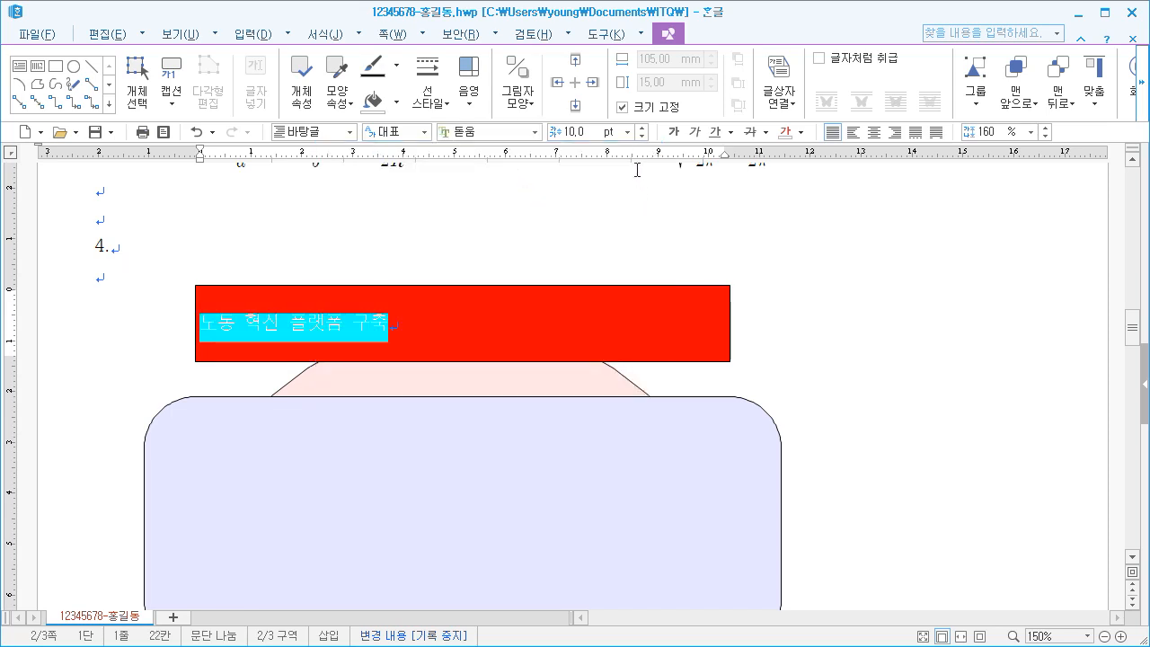
pyautogui.click(627, 132)
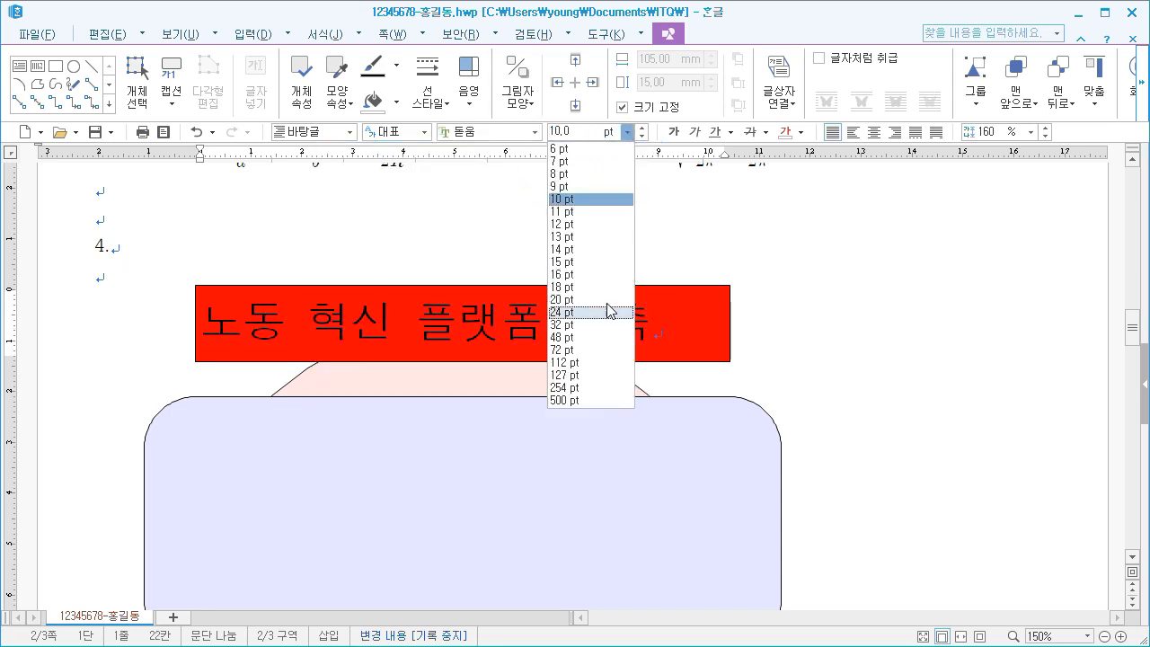
pyautogui.click(608, 312)
# Color the title text white, center it in the red box, and leave the text box
pyautogui.click(801, 132)
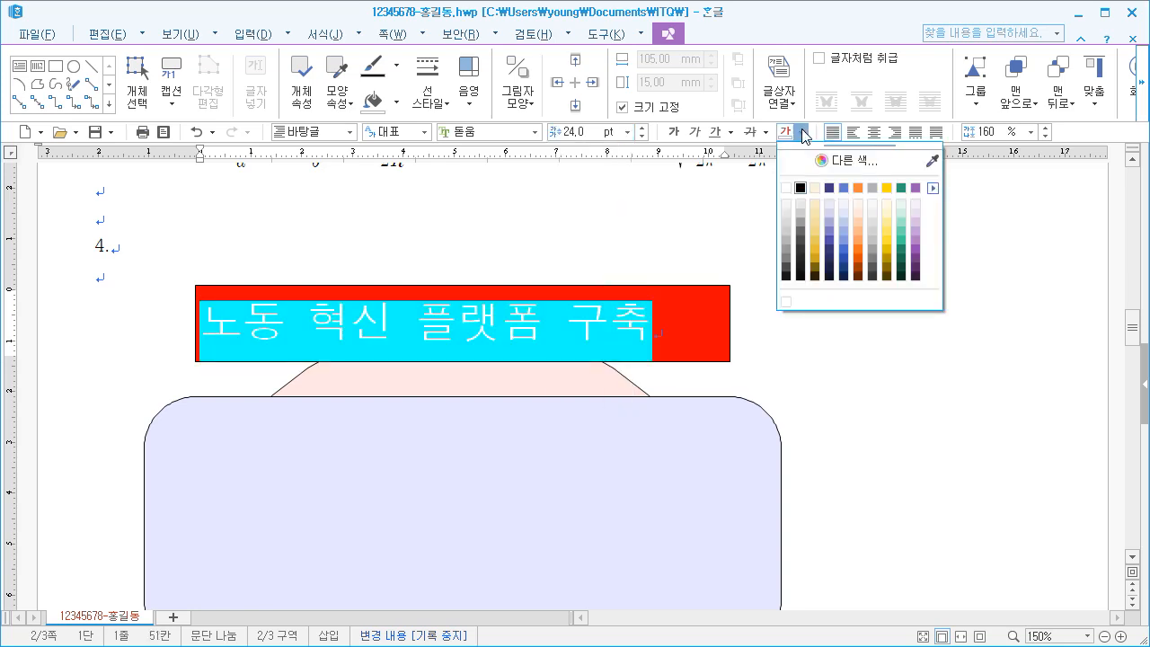
pyautogui.click(787, 188)
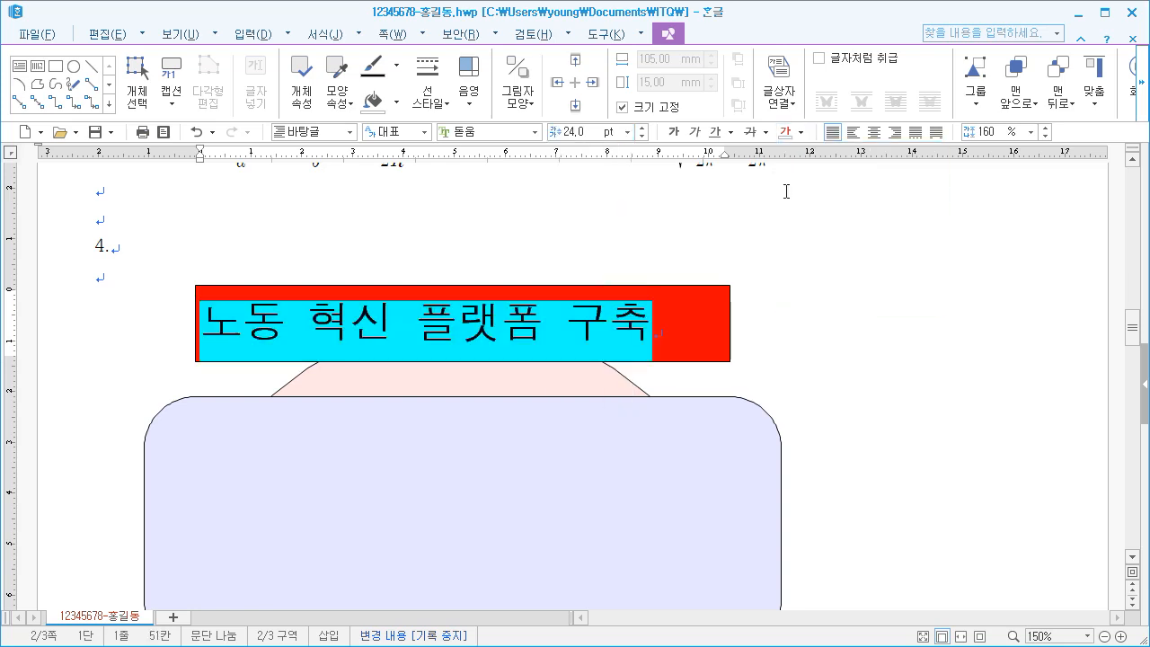
pyautogui.click(874, 132)
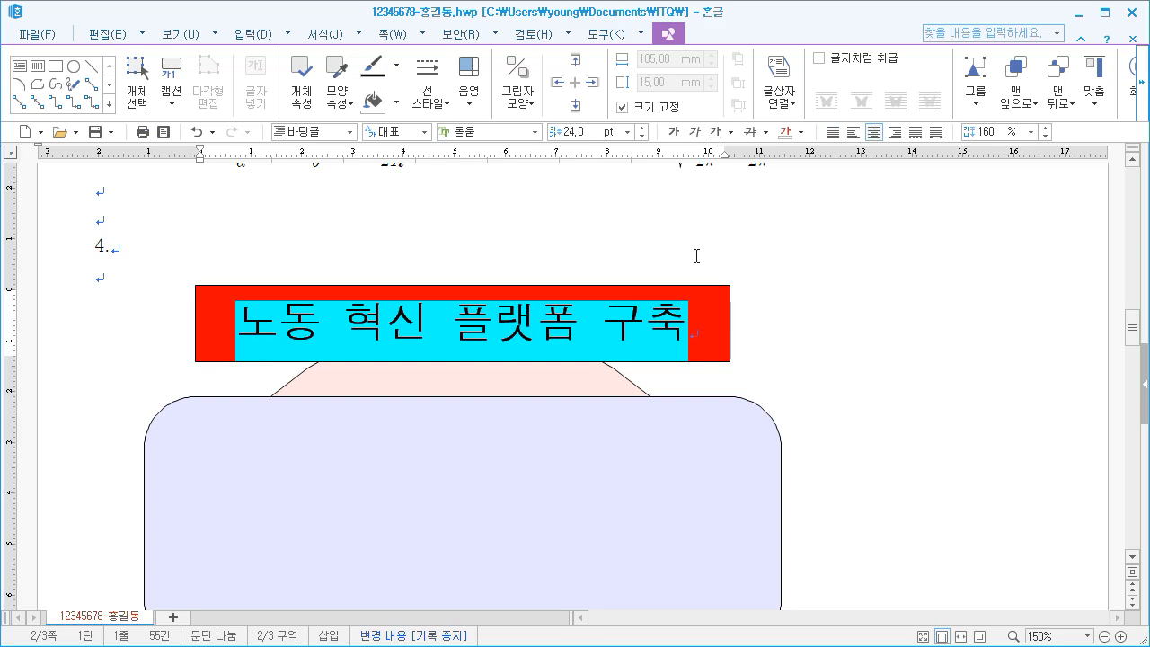
pyautogui.click(111, 310)
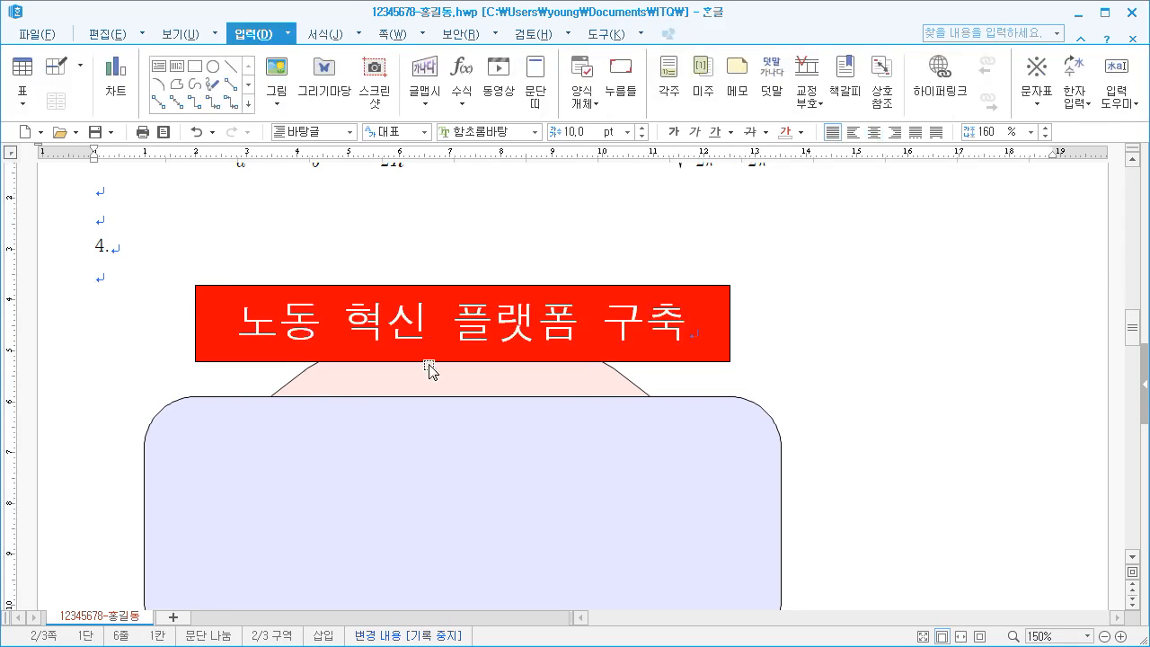
# Insert the picture 로고1 from the Picture folder inside the ITQ folder
pyautogui.scroll(-4, 430, 370)
pyautogui.scroll(1, 429, 370)
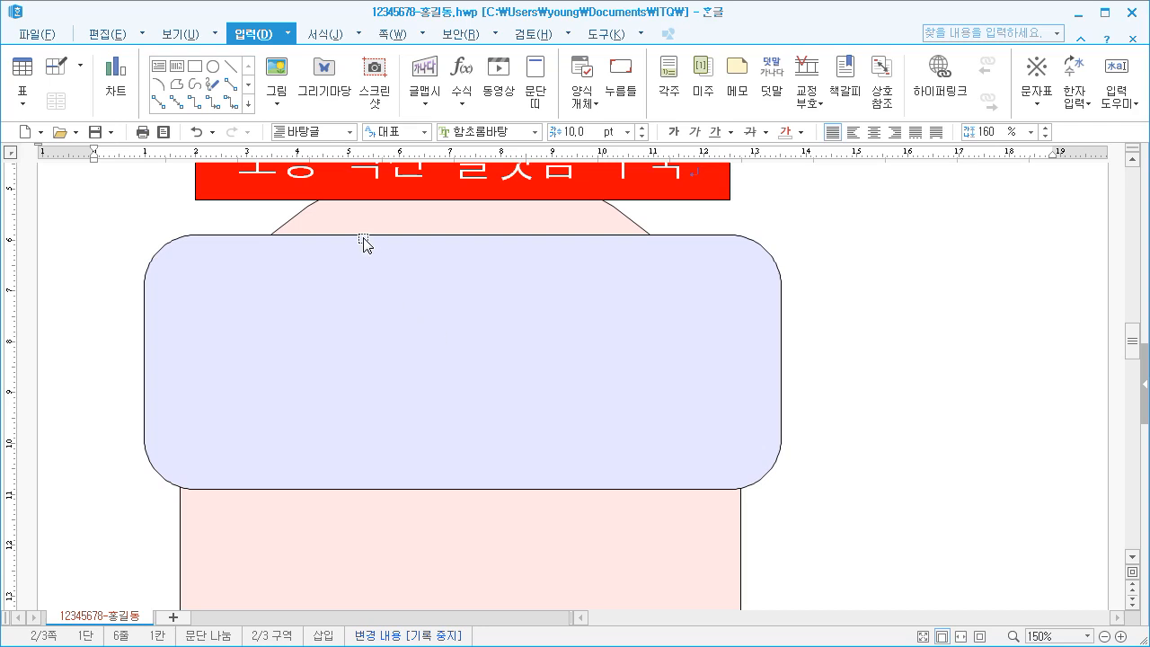
pyautogui.click(278, 72)
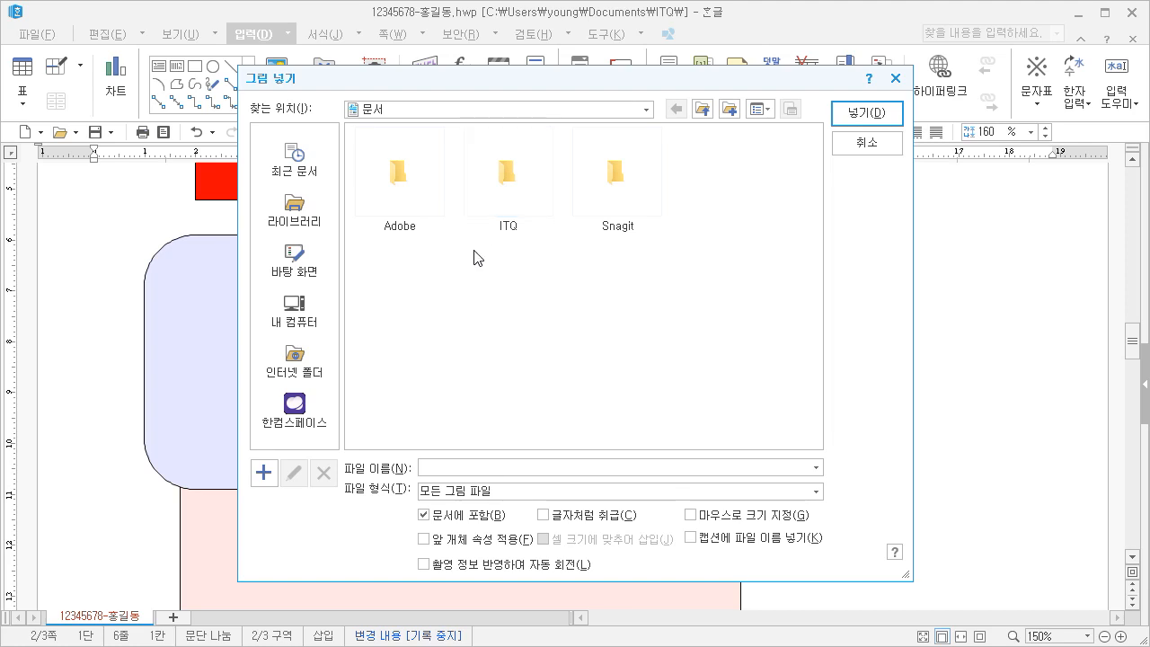
pyautogui.doubleClick(513, 190)
pyautogui.doubleClick(407, 185)
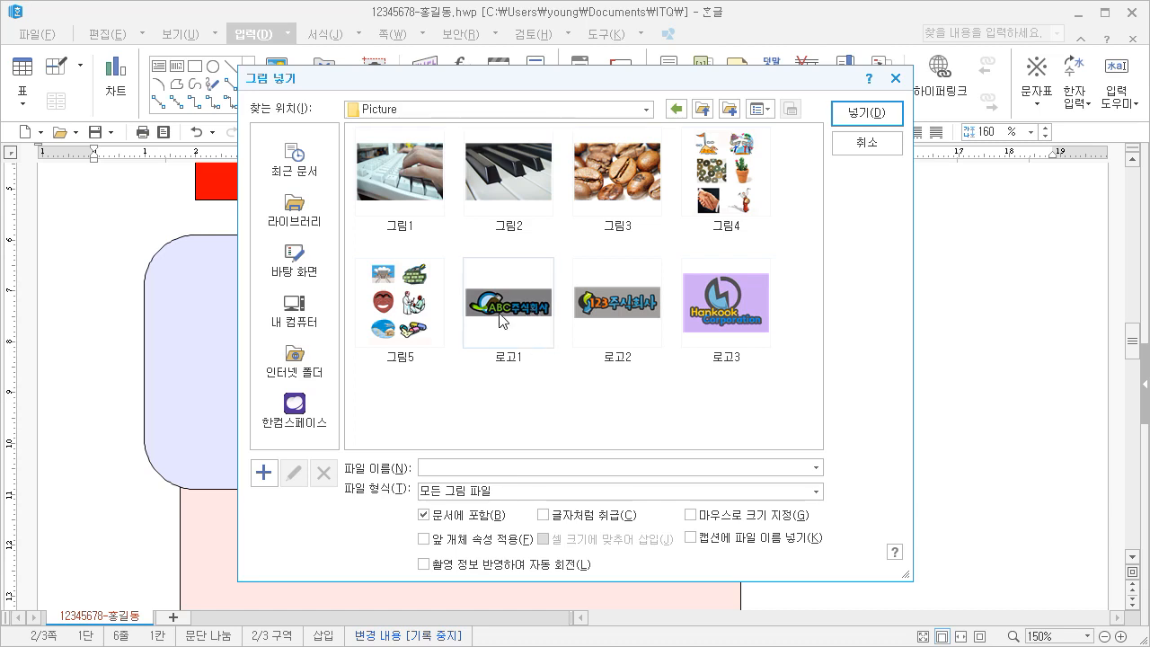
pyautogui.click(503, 321)
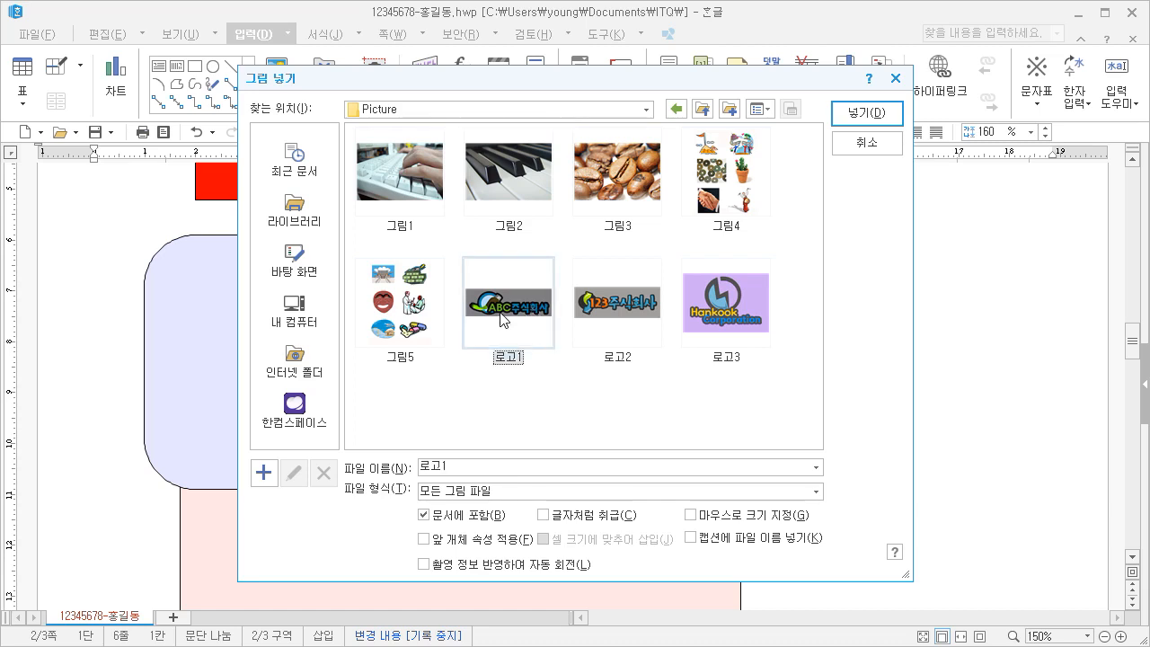
pyautogui.click(852, 113)
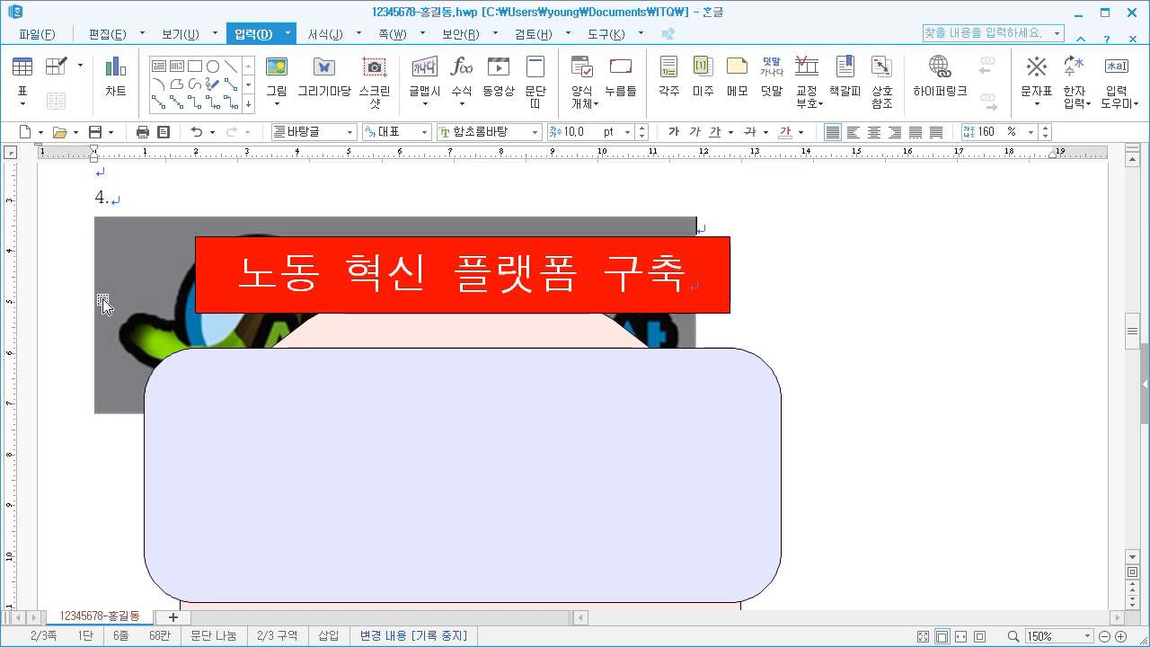
# Set the inserted logo picture's width to 40 mm and height to 30 mm, and lock its size
pyautogui.click(129, 260)
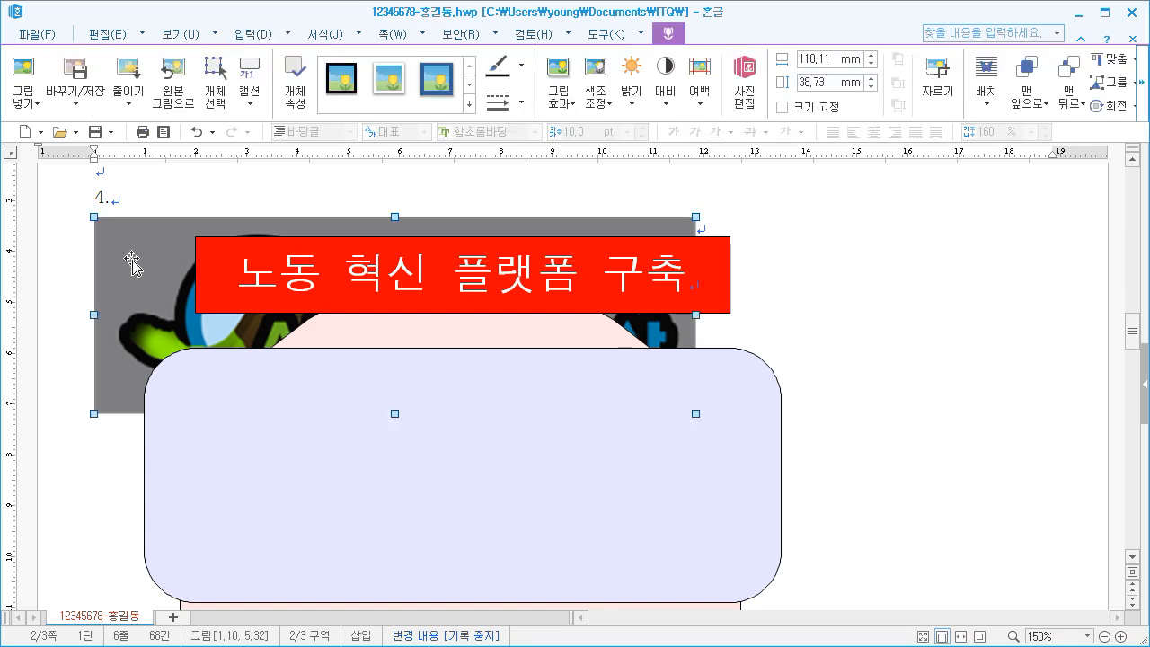
pyautogui.rightClick(126, 249)
pyautogui.click(157, 259)
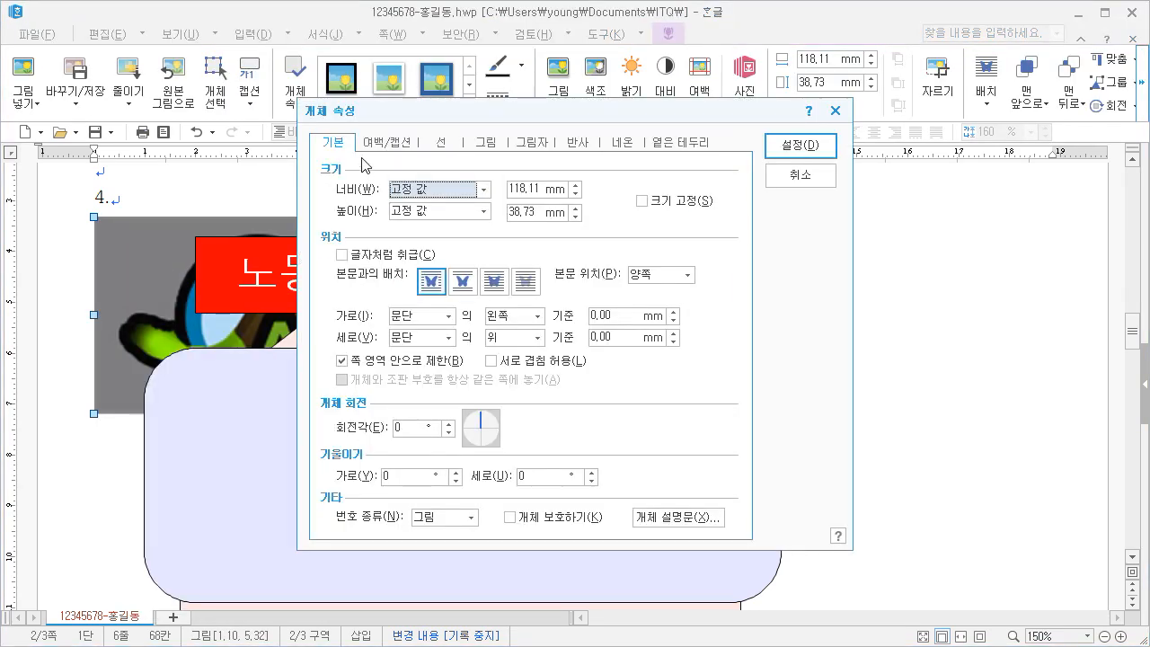
pyautogui.doubleClick(537, 190)
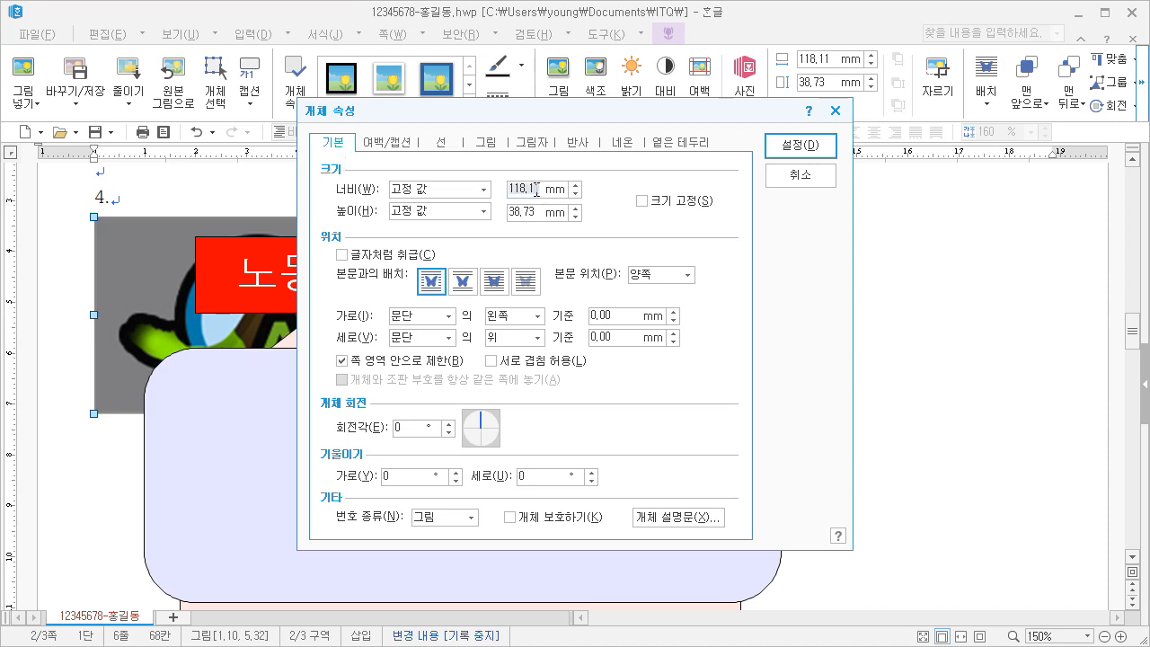
pyautogui.write('40')
pyautogui.doubleClick(533, 212)
pyautogui.write('30')
pyautogui.click(641, 201)
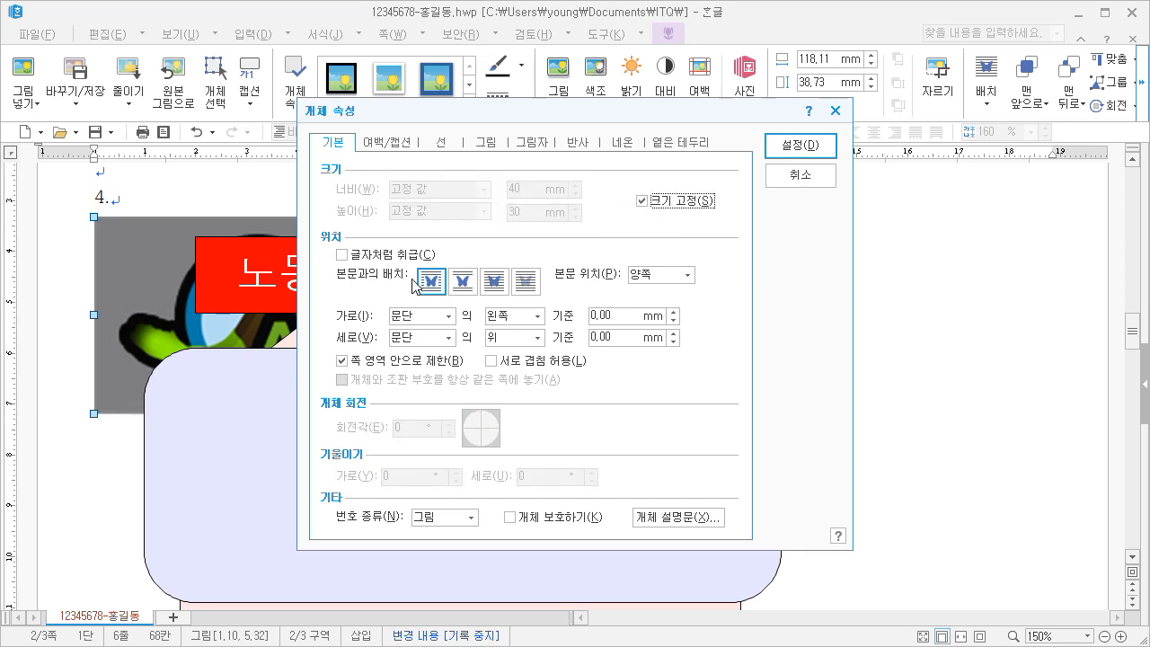
# Set the logo picture in front of the text and apply the 회색조 grayscale effect to it
pyautogui.click(495, 283)
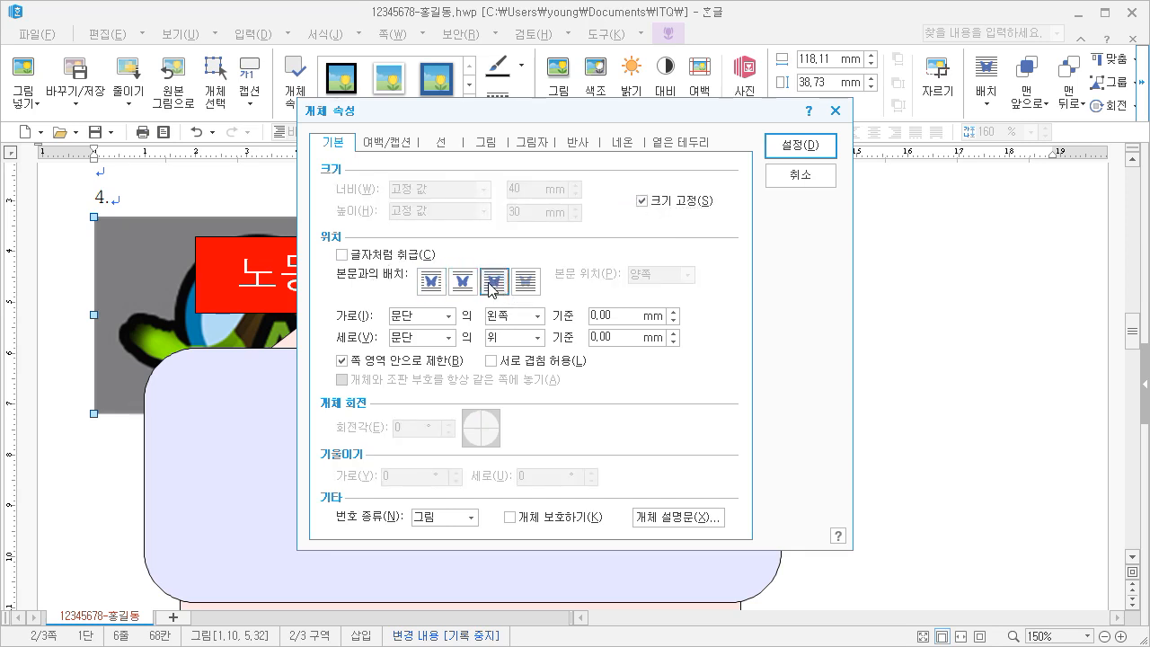
pyautogui.click(486, 143)
pyautogui.click(412, 469)
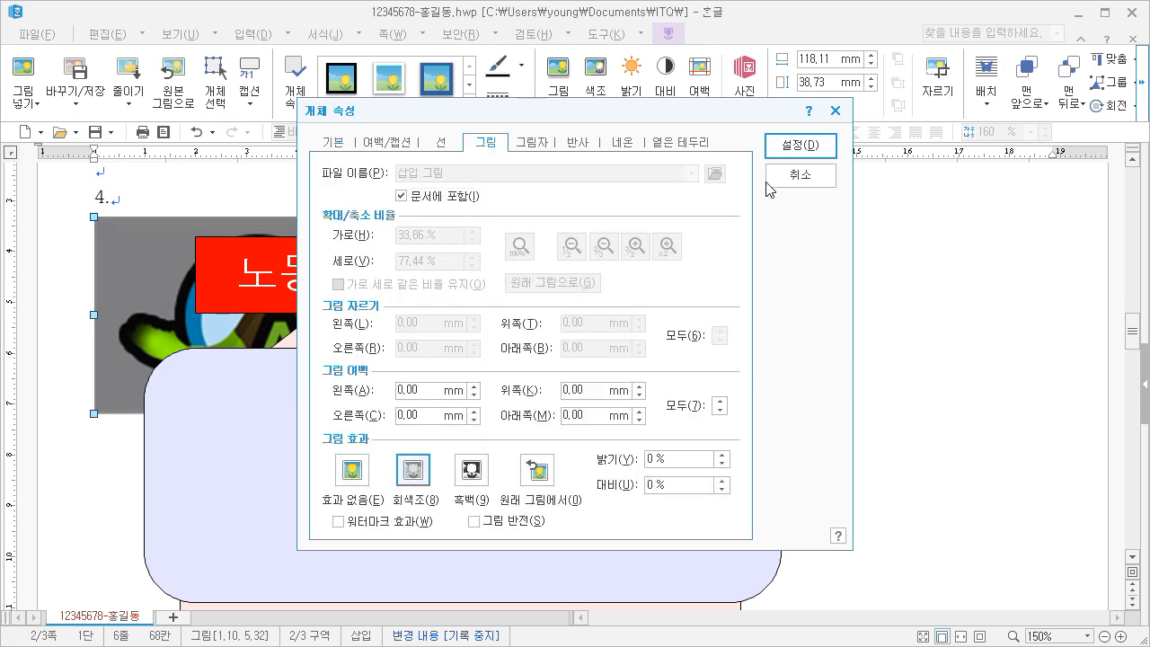
pyautogui.click(807, 151)
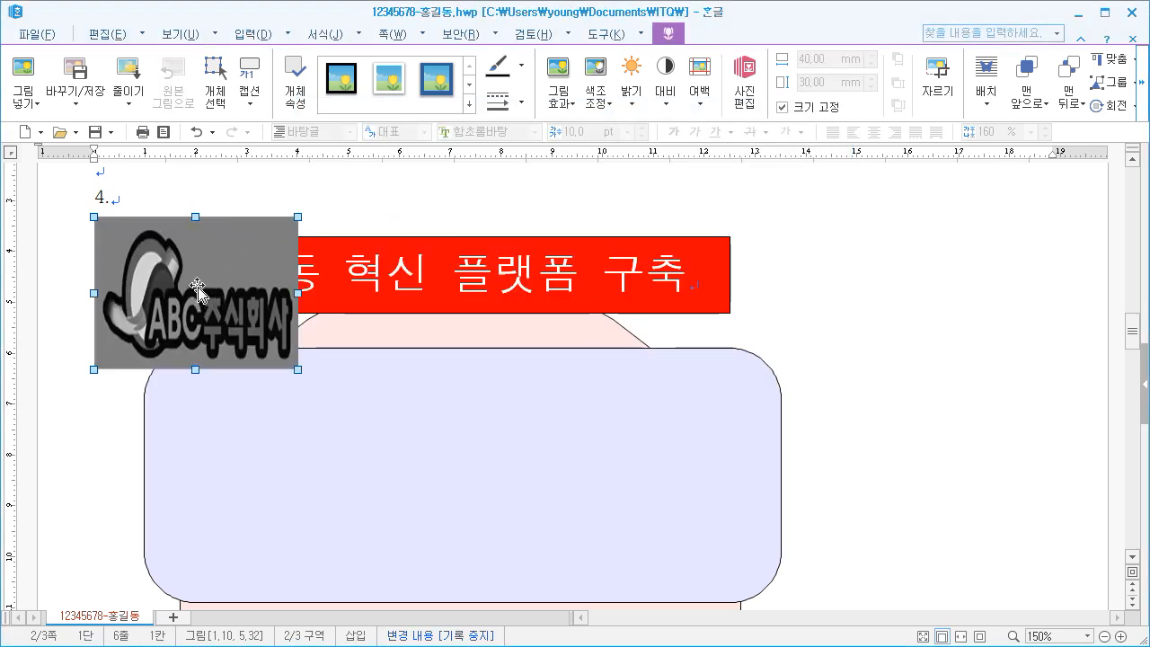
# Move the logo picture into the left part of the lavender rounded rectangle and deselect it
pyautogui.moveTo(196, 284); pyautogui.dragTo(278, 470)
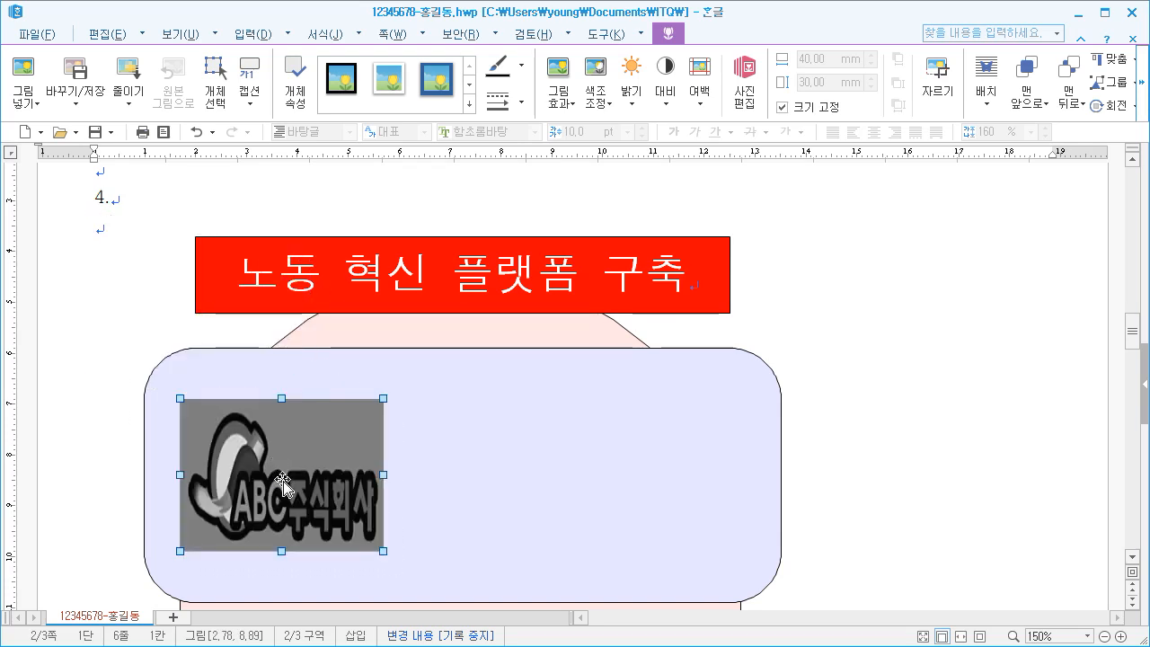
pyautogui.moveTo(283, 483); pyautogui.dragTo(303, 480)
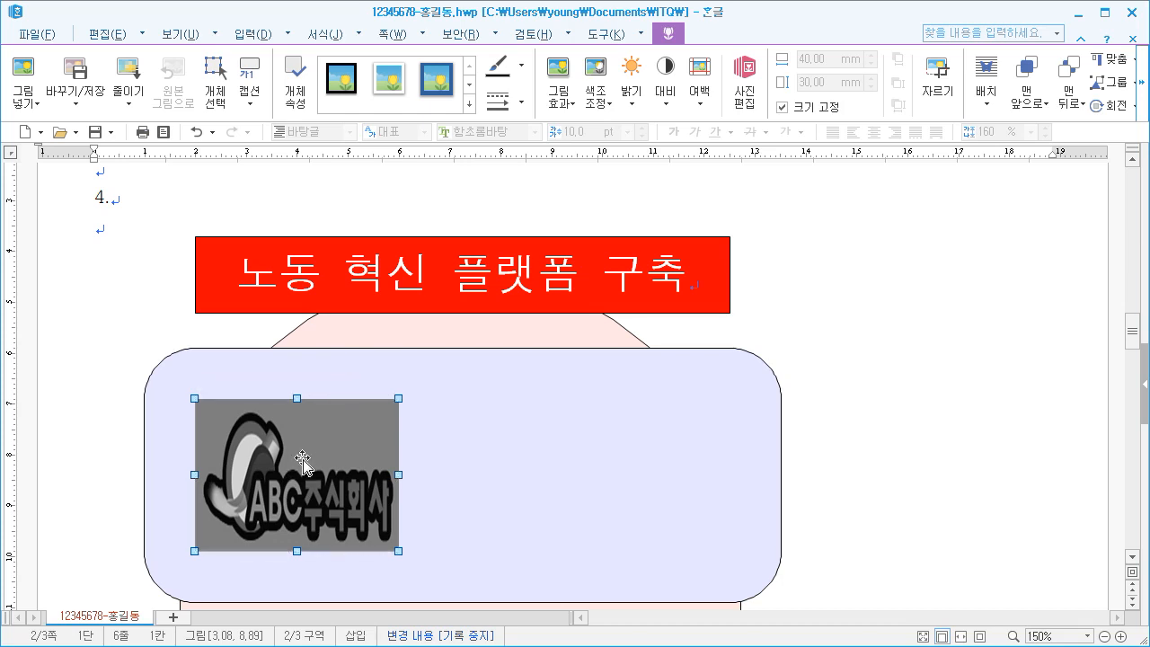
pyautogui.click(136, 260)
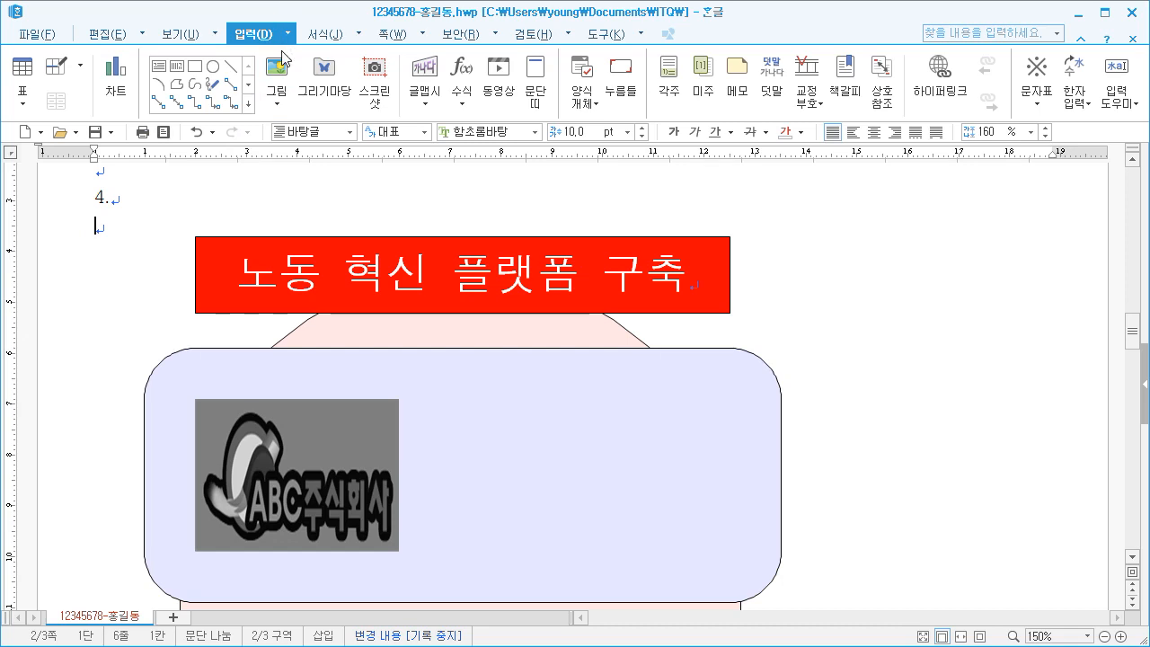
# Start a new 글맵시 word-art object with the text 노동시간단축
pyautogui.click(428, 101)
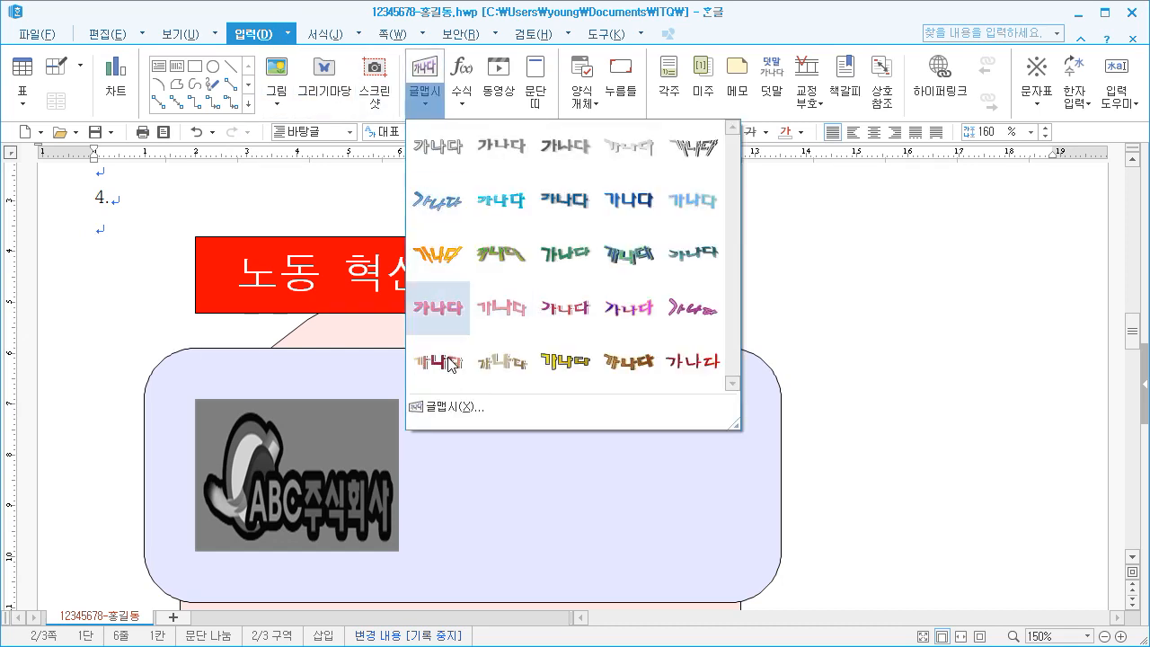
pyautogui.click(438, 407)
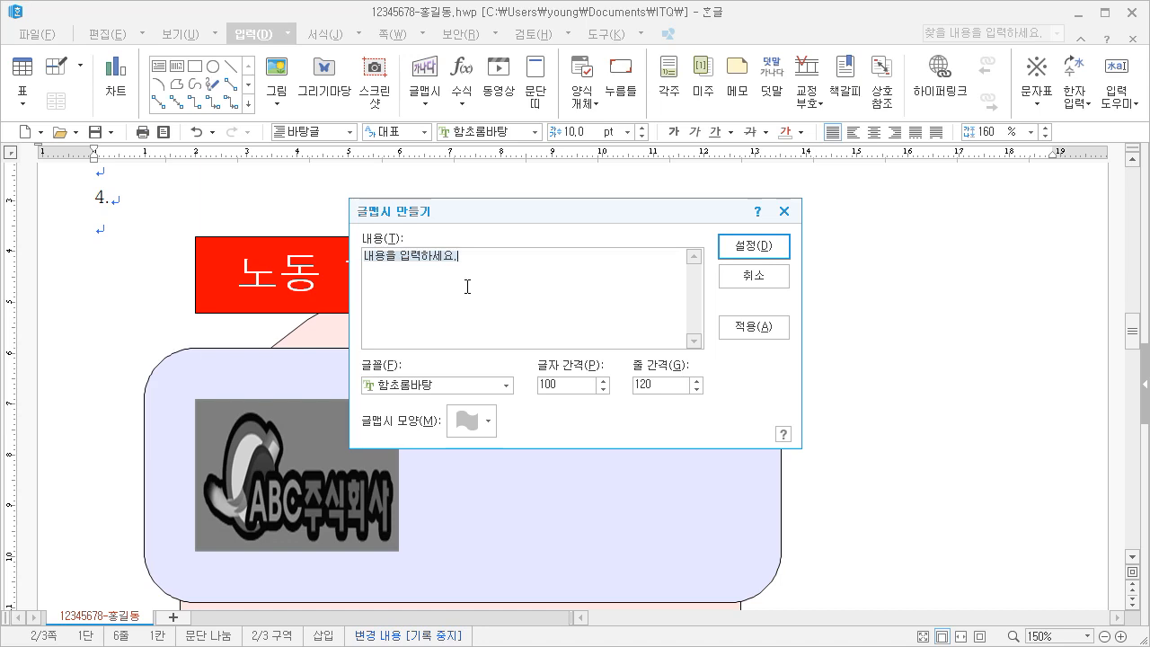
pyautogui.write('노ㄷ')
pyautogui.write('동시간별')
pyautogui.write('축')
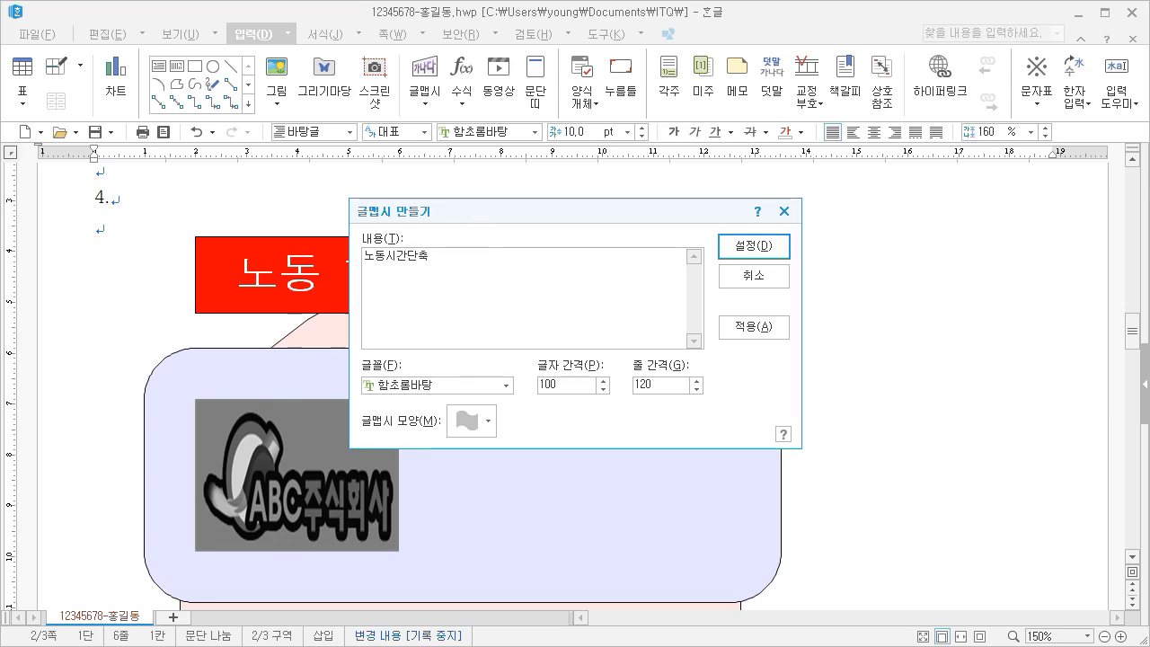
pyautogui.moveTo(479, 217); pyautogui.dragTo(474, 181)
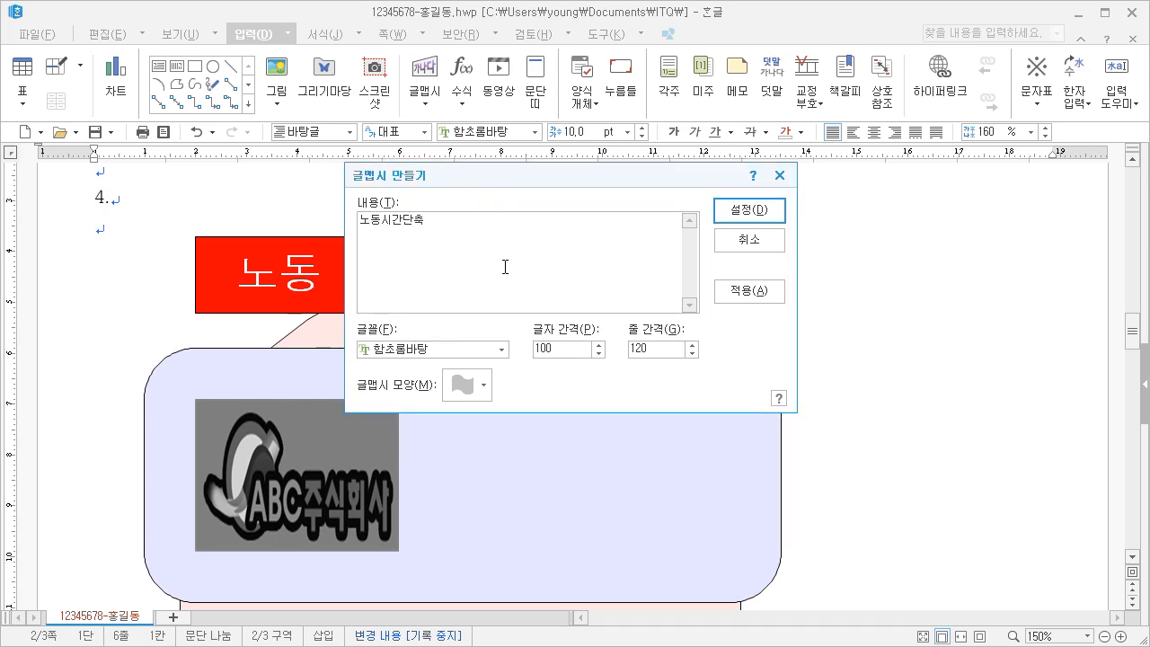
# Give the word art the 돋움 font and the upward chevron shape, and insert it into the document
pyautogui.click(501, 349)
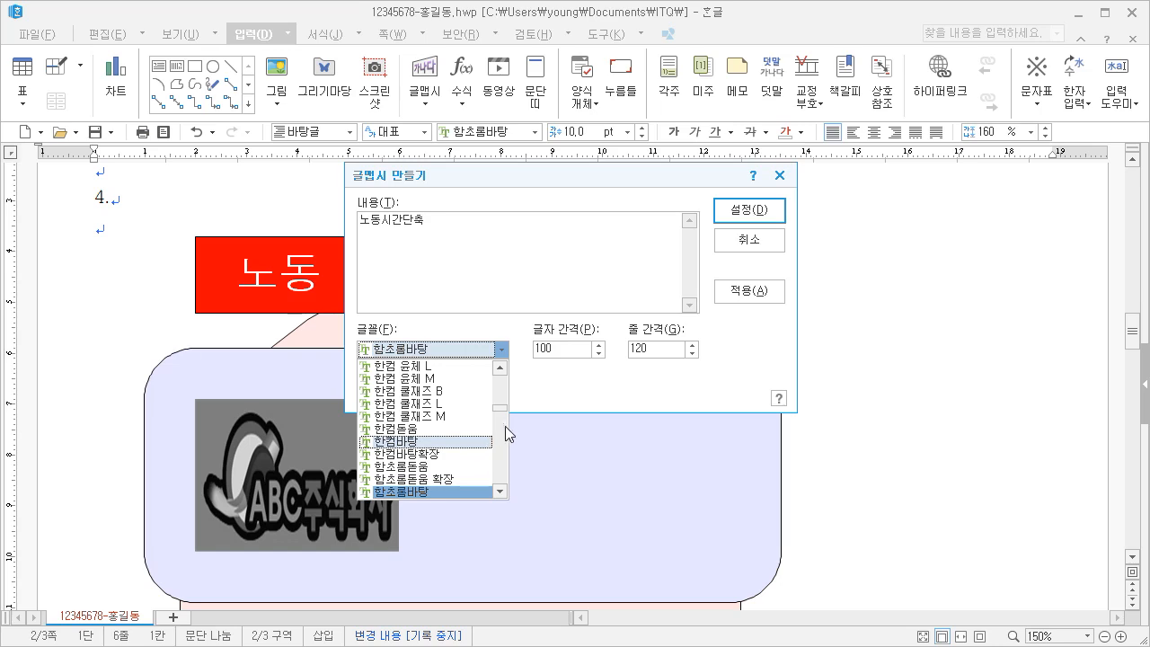
pyautogui.moveTo(503, 410); pyautogui.dragTo(503, 365)
pyautogui.scroll(-2, 455, 456)
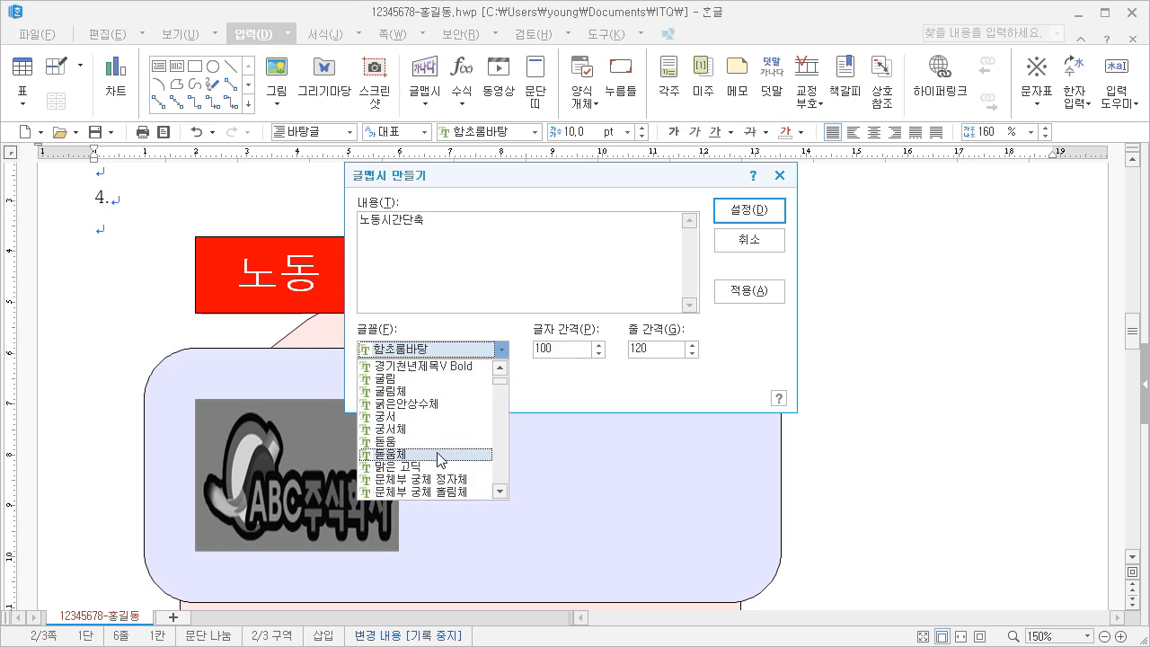
pyautogui.click(423, 442)
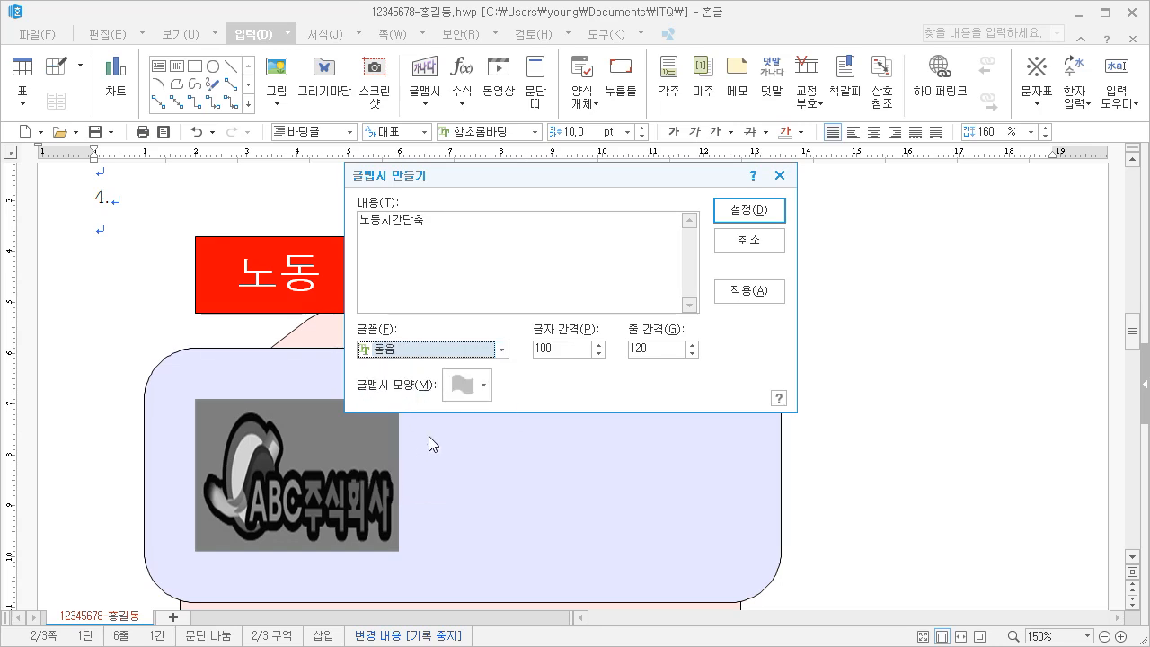
pyautogui.click(467, 387)
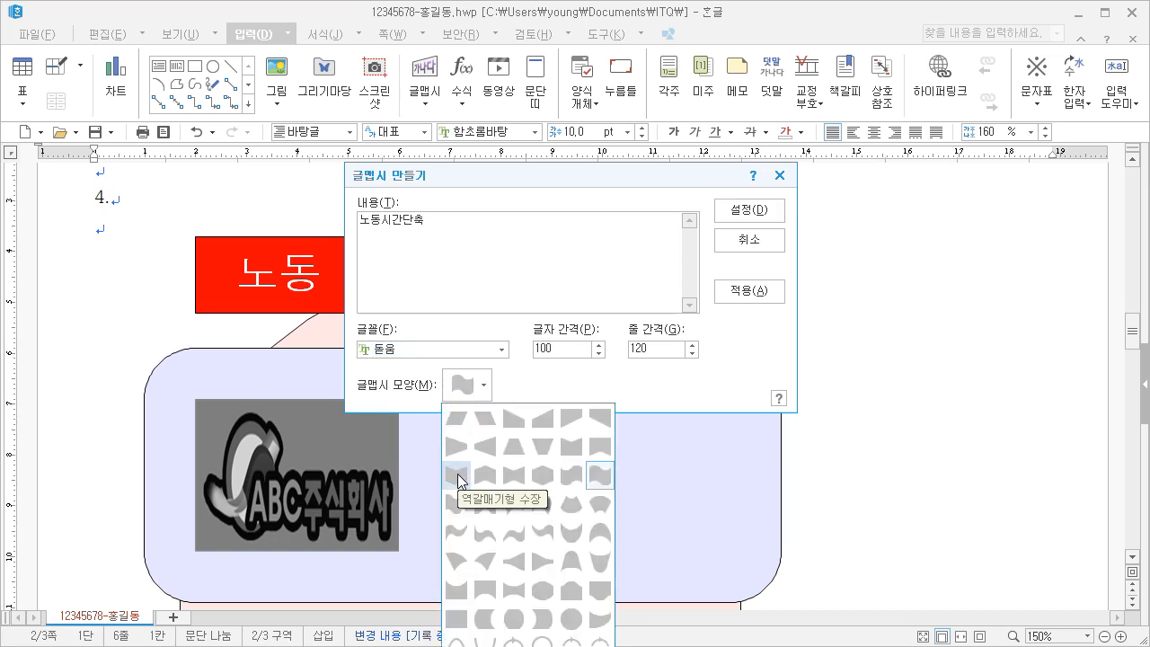
pyautogui.click(477, 477)
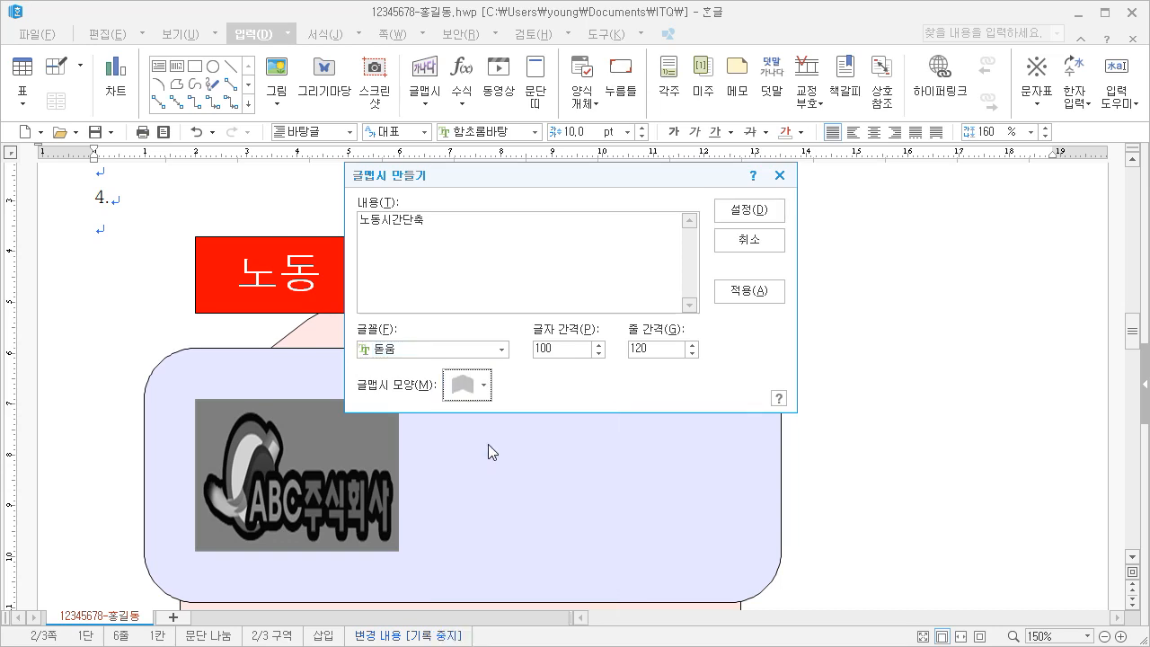
pyautogui.click(749, 210)
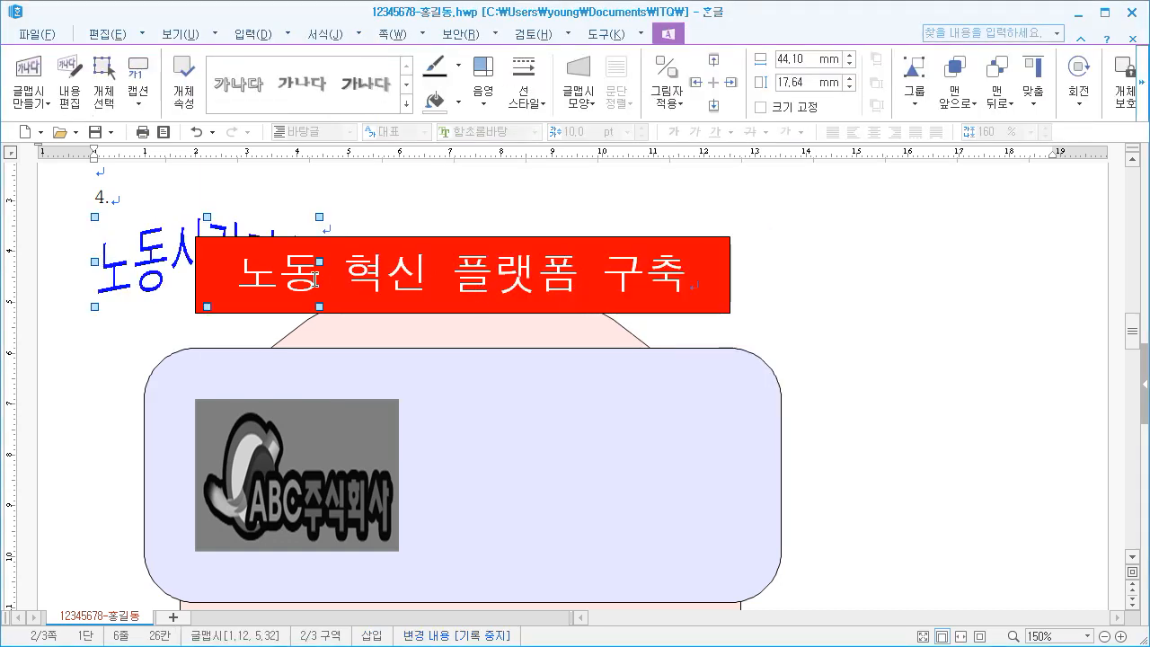
# Set the 노동시간단축 word art's width to 60 mm and height to 25 mm, and lock its size
pyautogui.rightClick(131, 258)
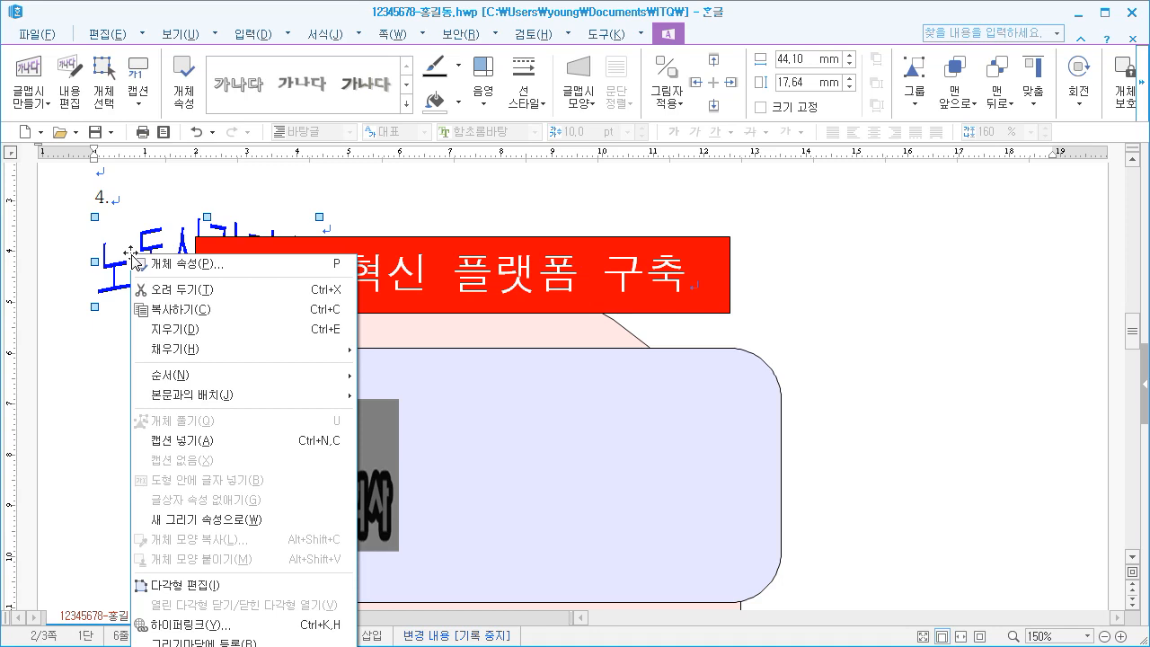
pyautogui.click(160, 269)
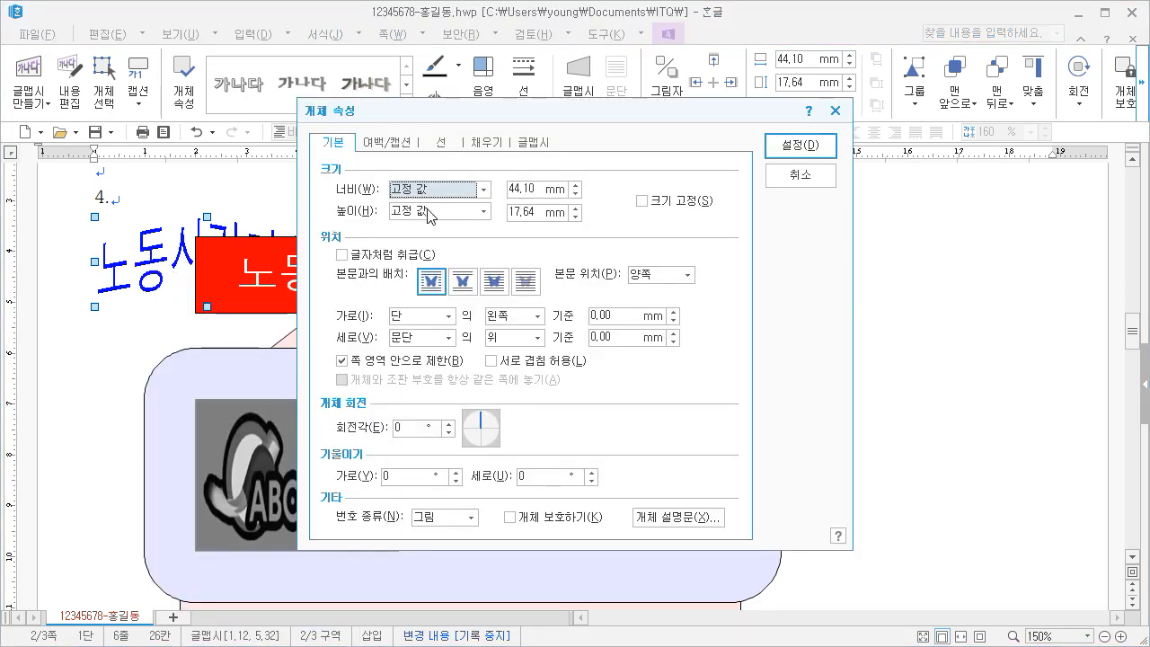
pyautogui.press('Tab')
pyautogui.write('6')
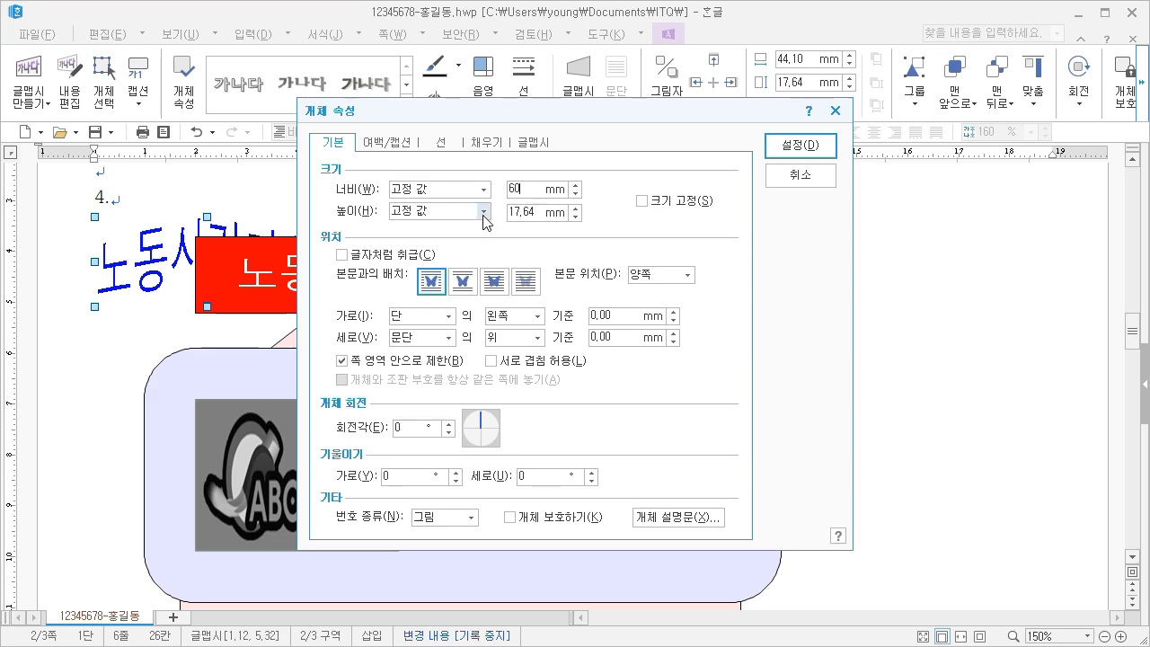
pyautogui.moveTo(540, 213); pyautogui.dragTo(488, 215)
pyautogui.write('25')
pyautogui.click(642, 201)
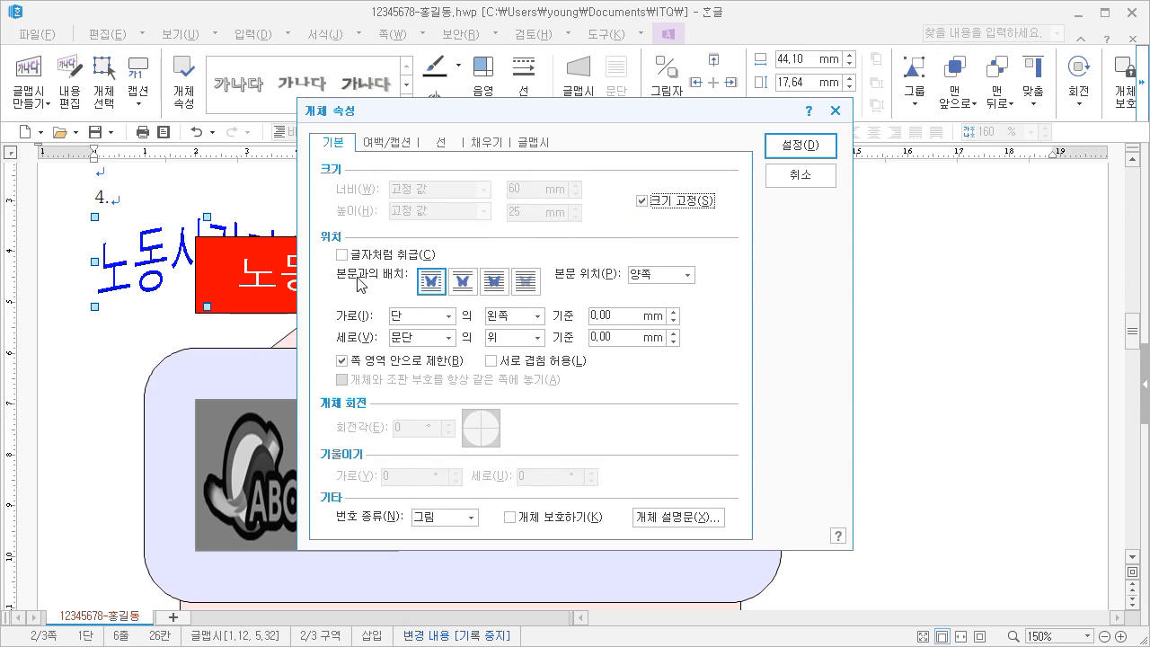
# Set the word art in front of the text and place it beside the logo, on its right, inside the lavender rectangle
pyautogui.click(494, 282)
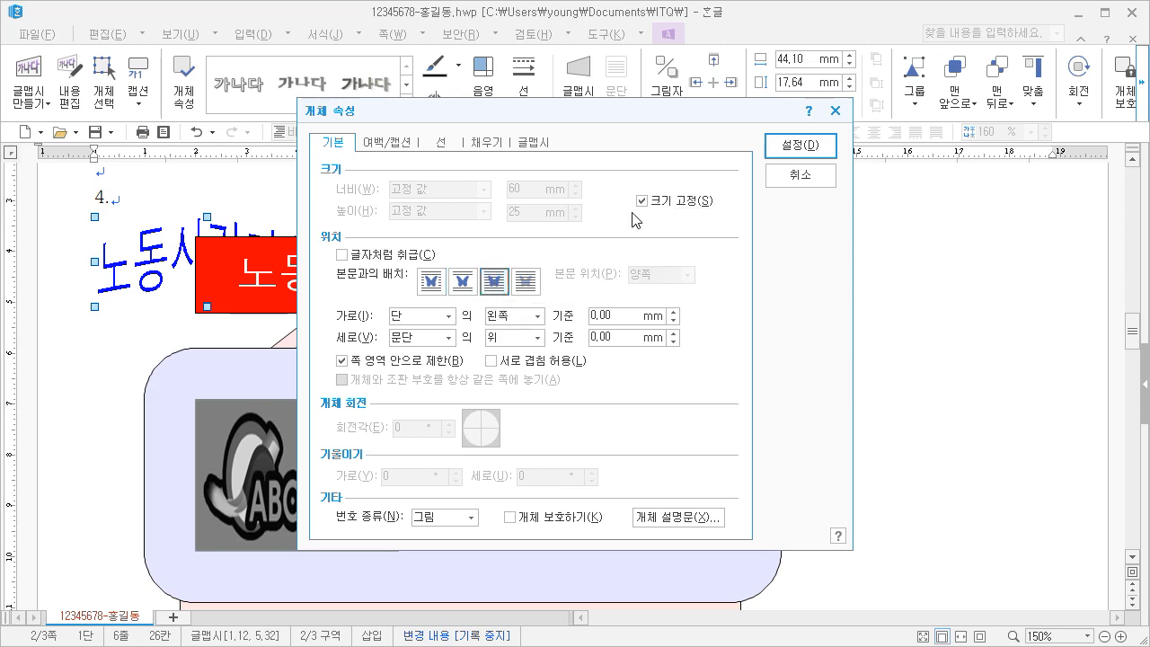
pyautogui.click(798, 148)
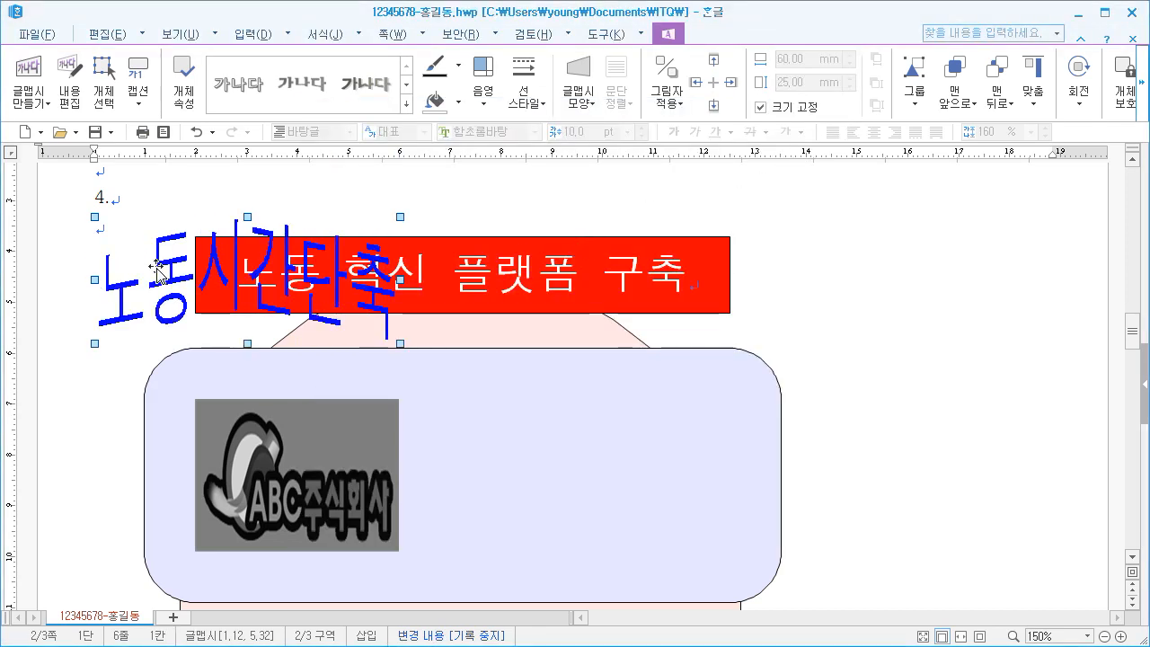
pyautogui.moveTo(156, 270); pyautogui.dragTo(506, 481)
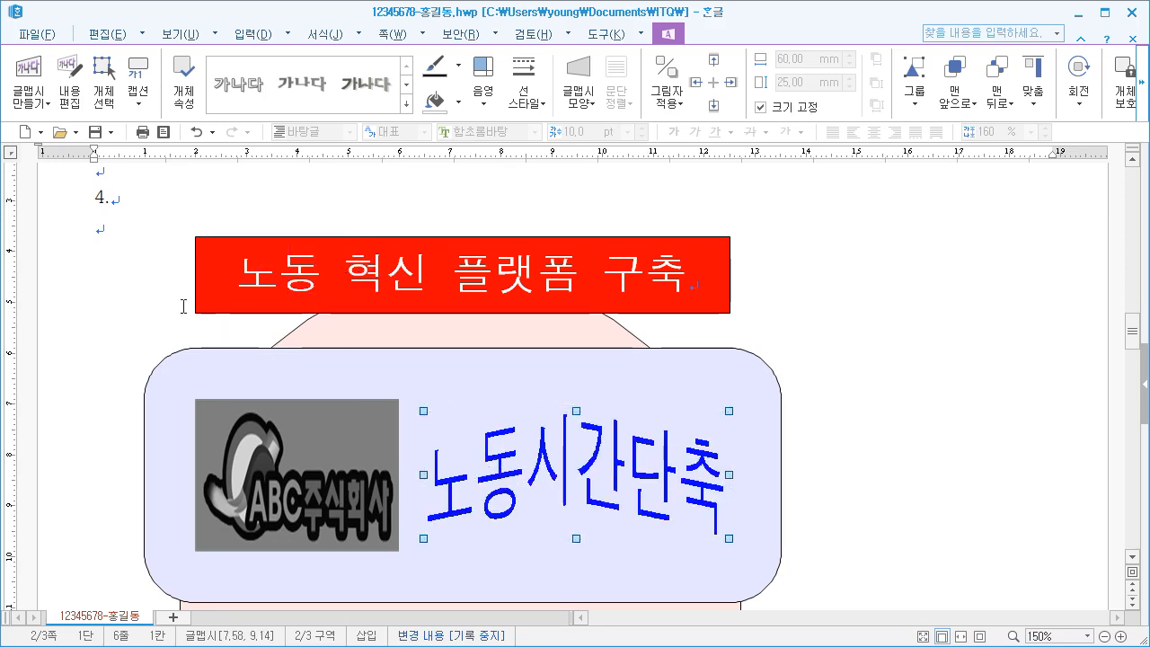
pyautogui.click(128, 253)
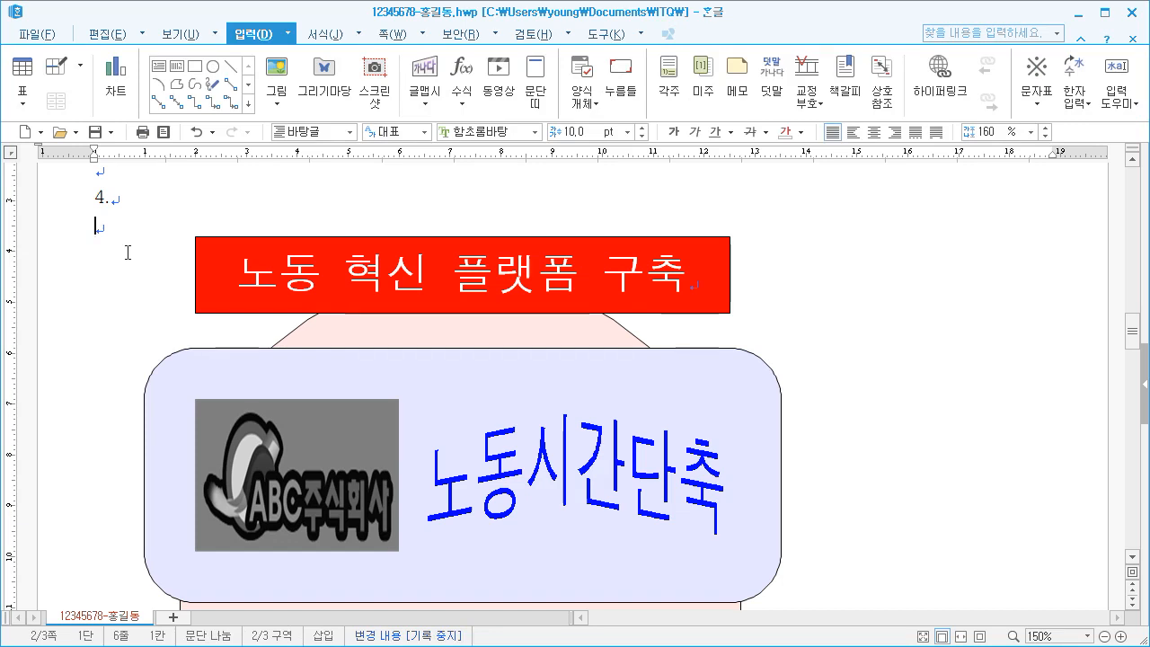
# Draw a small rectangle about 4 mm wide and 7 mm high in the upper left of the pink shape
pyautogui.scroll(-6, 127, 253)
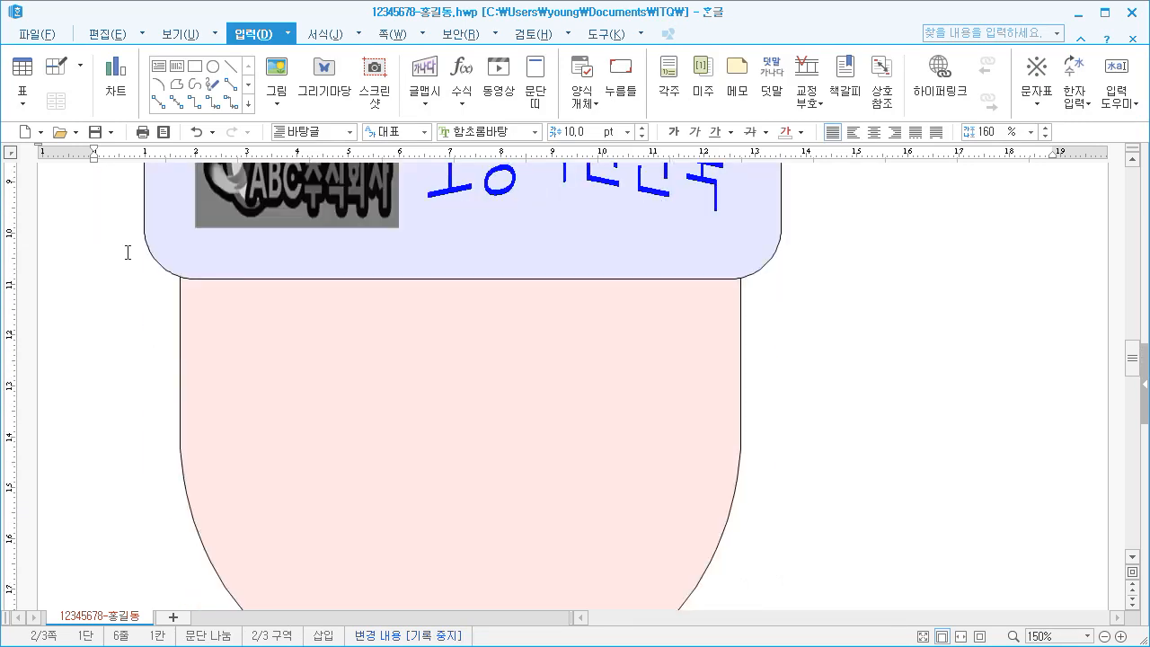
pyautogui.scroll(-2, 128, 253)
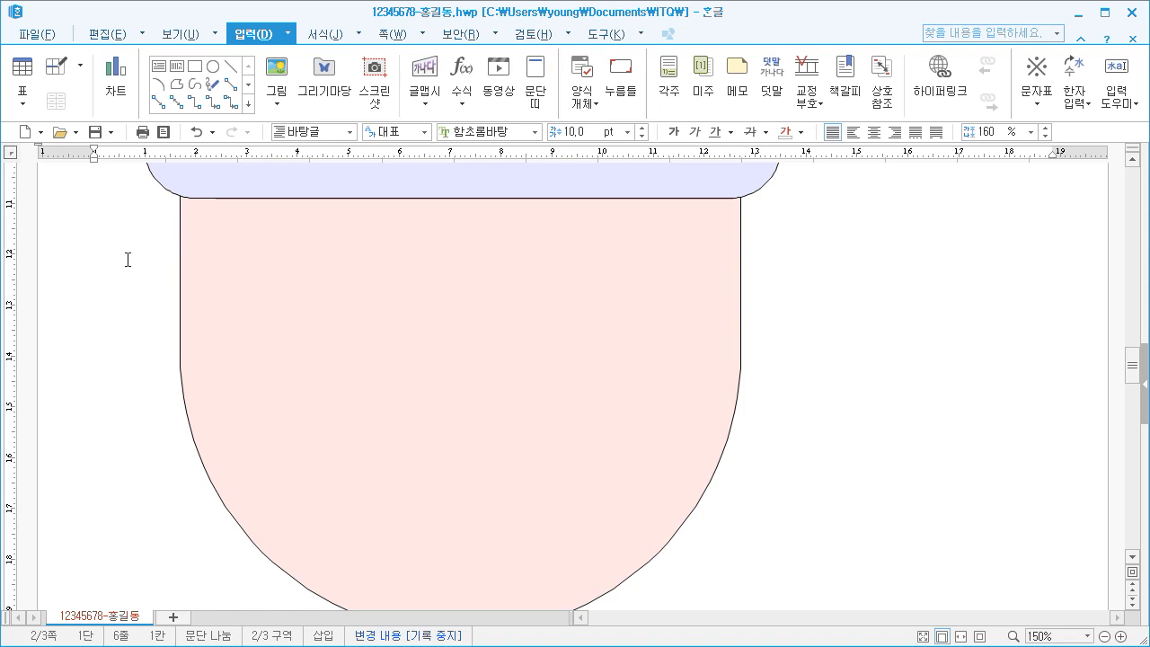
pyautogui.click(194, 72)
pyautogui.moveTo(250, 232); pyautogui.dragTo(271, 265)
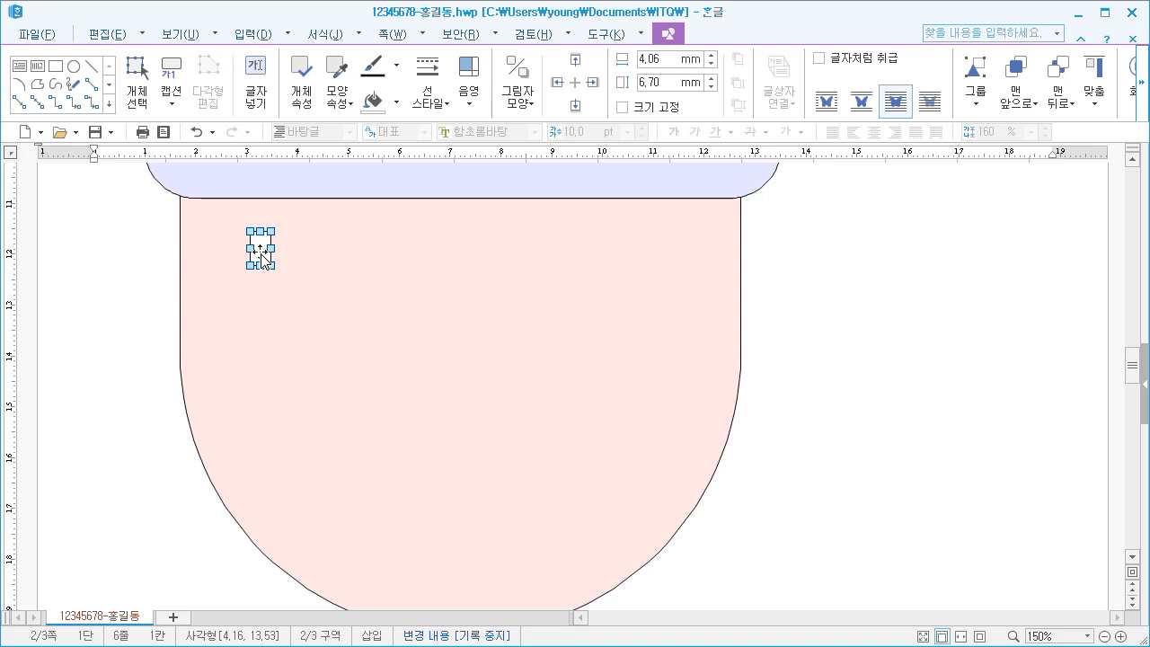
# Set the small rectangle's width to 5 mm and height to 15 mm, and lock its size
pyautogui.rightClick(263, 260)
pyautogui.click(304, 266)
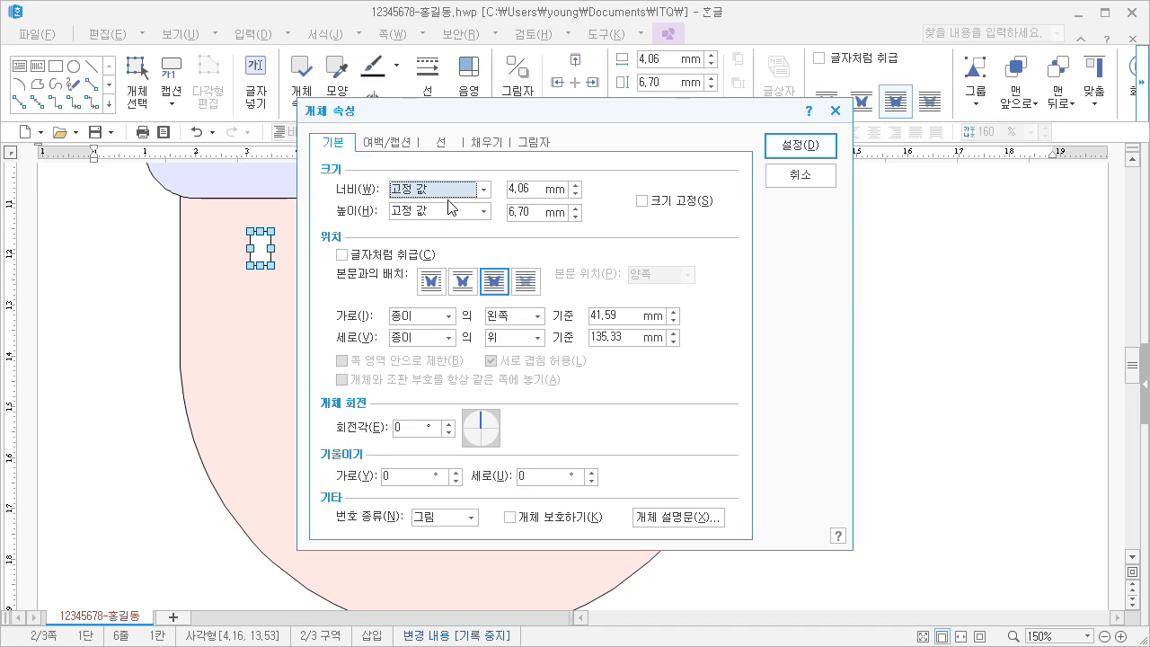
pyautogui.doubleClick(530, 189)
pyautogui.write('5')
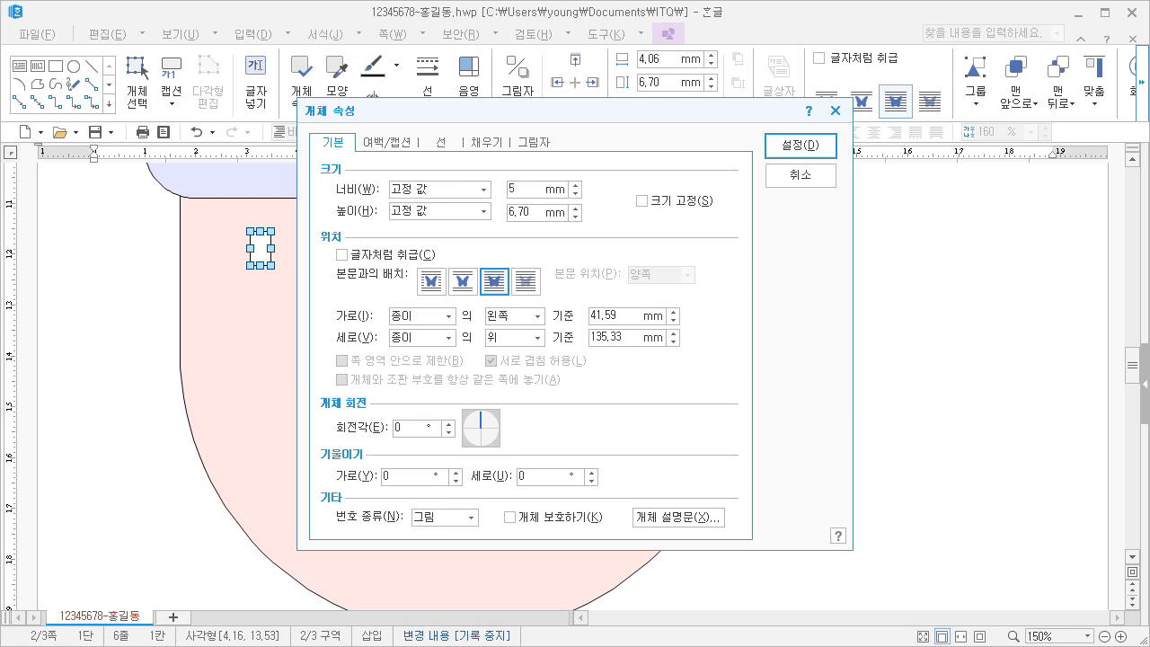
pyautogui.doubleClick(529, 212)
pyautogui.write('15')
pyautogui.click(678, 203)
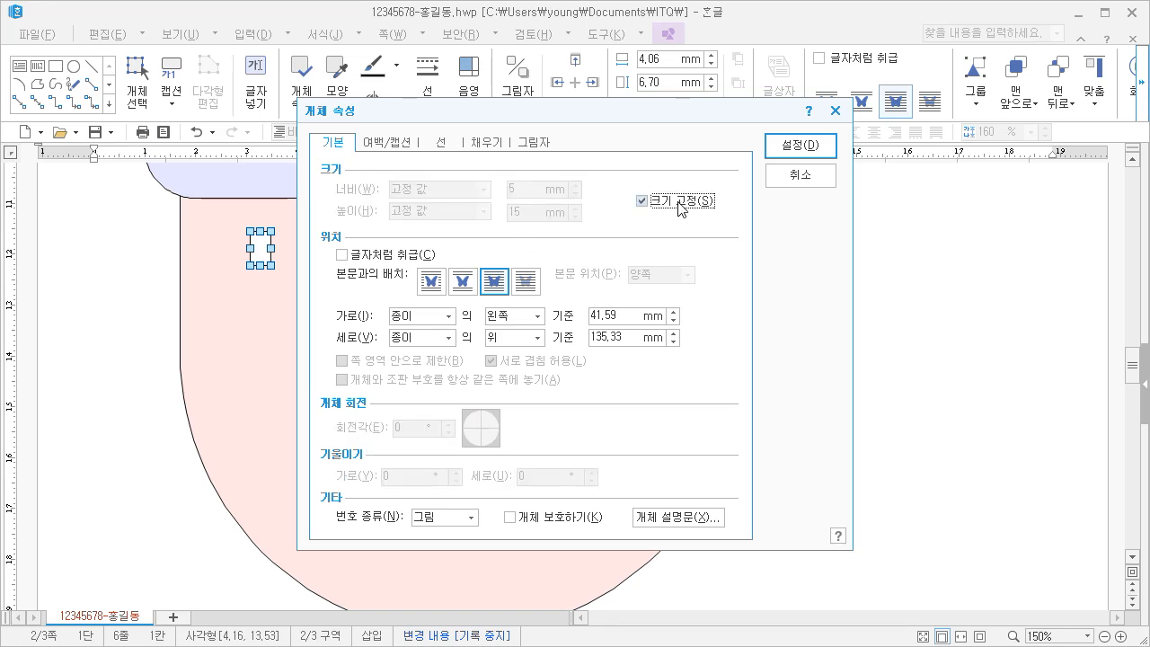
# Give the small 5 × 15 mm rectangle semicircular (반원) corners and fill it with light orange
pyautogui.click(441, 144)
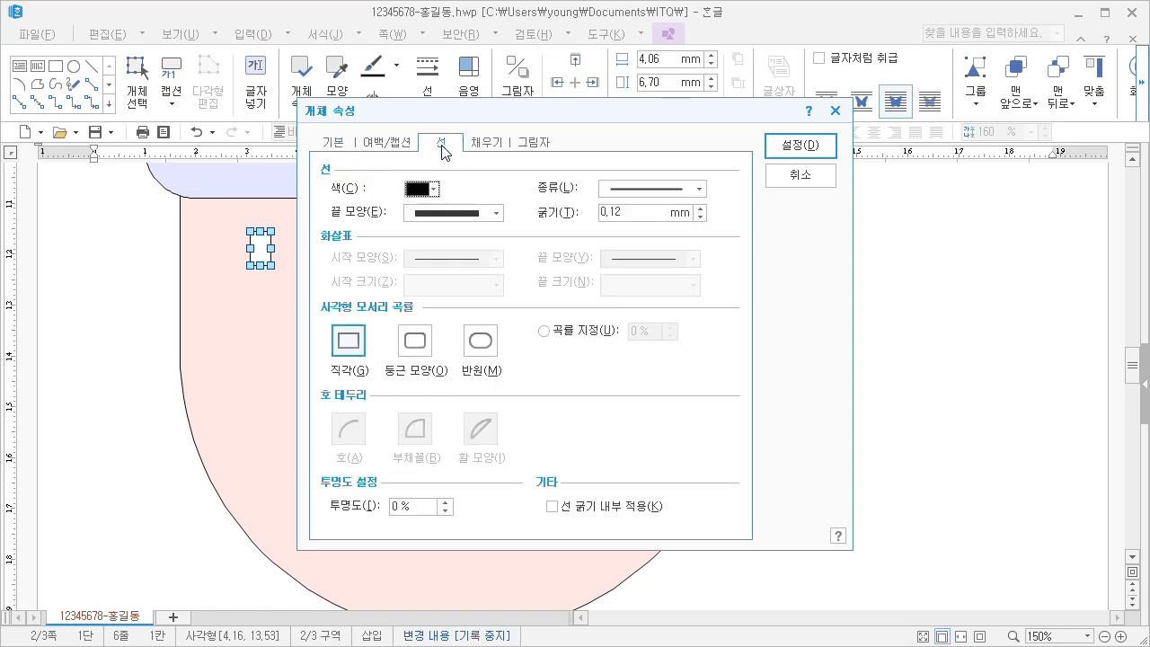
pyautogui.click(476, 348)
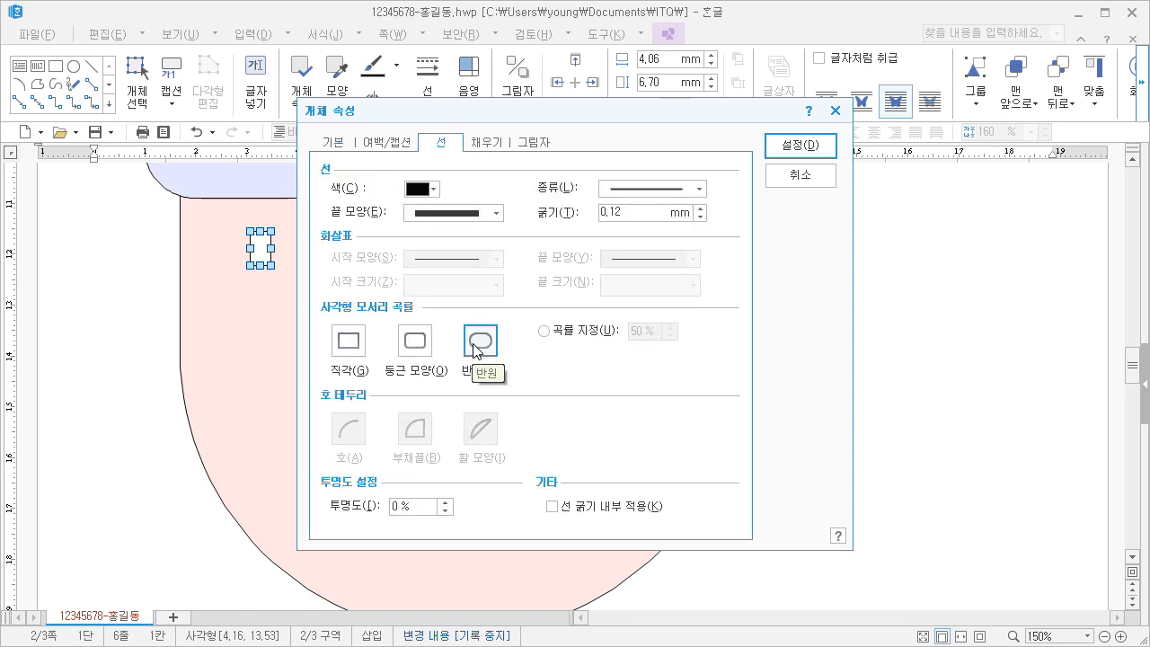
pyautogui.click(482, 146)
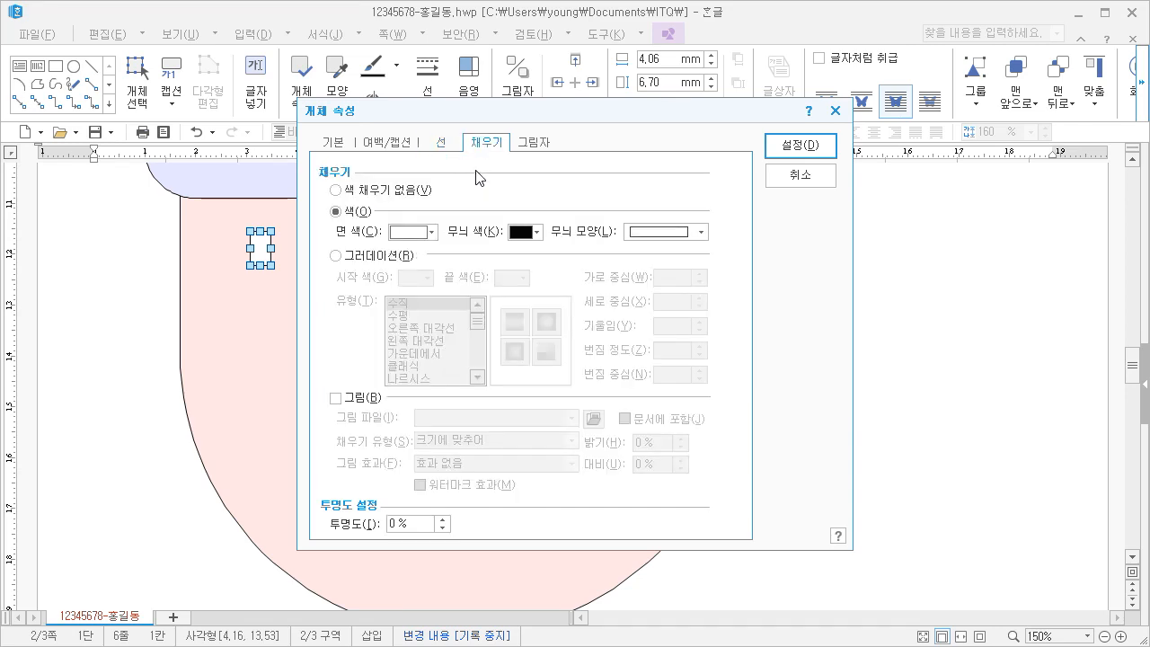
pyautogui.click(414, 232)
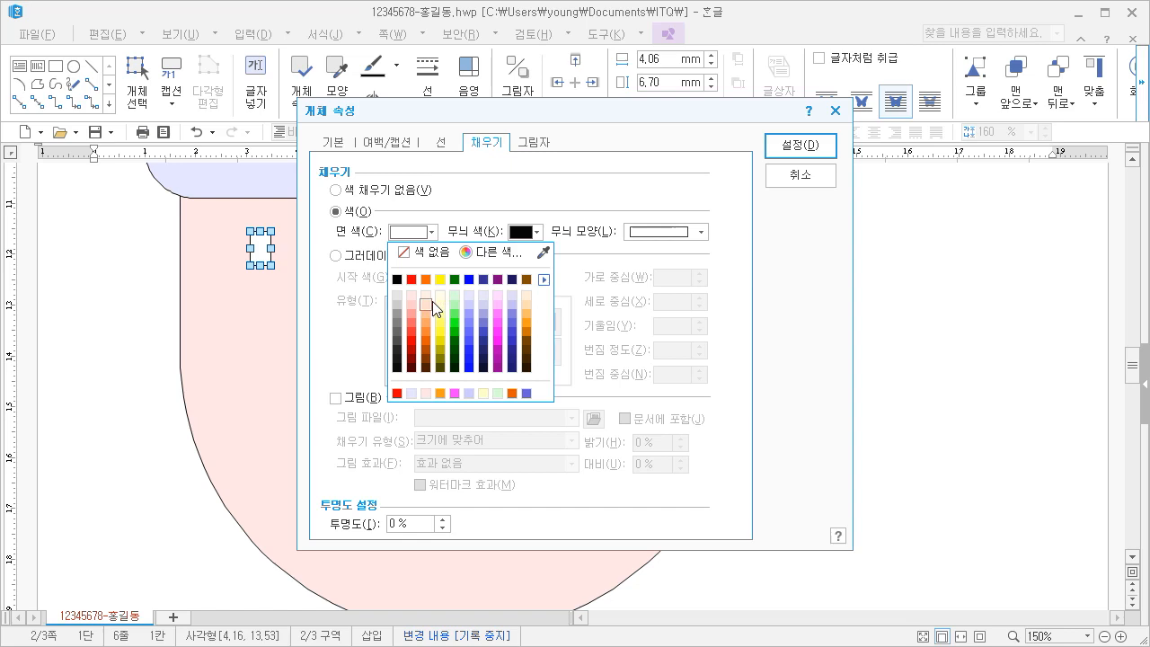
pyautogui.click(426, 307)
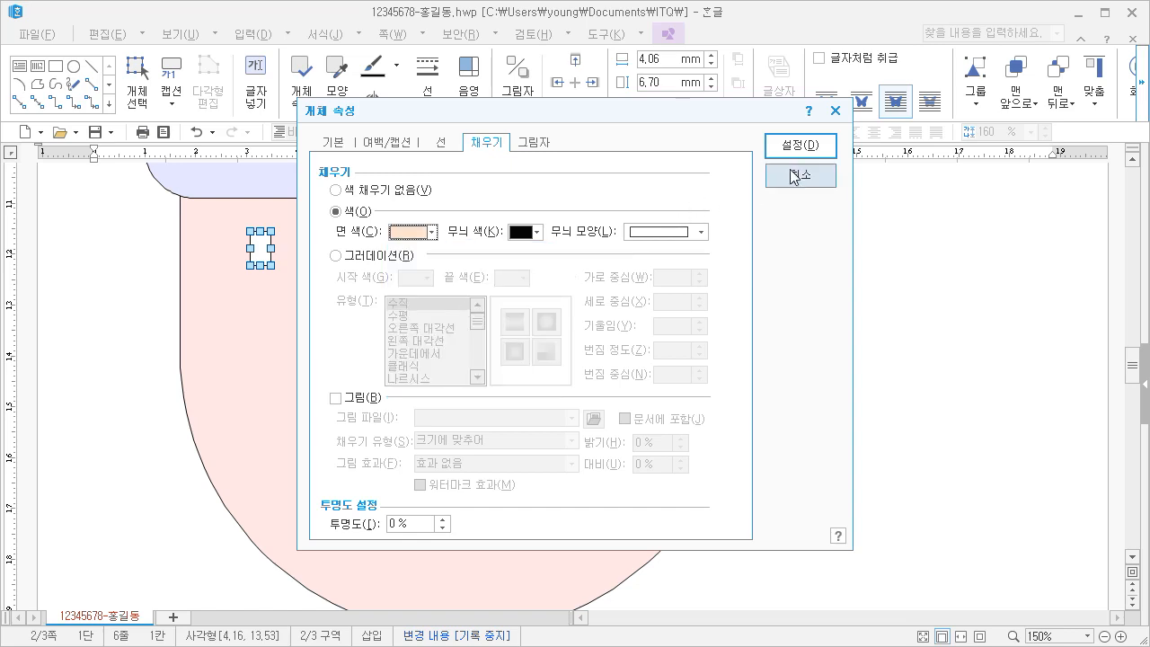
pyautogui.click(422, 232)
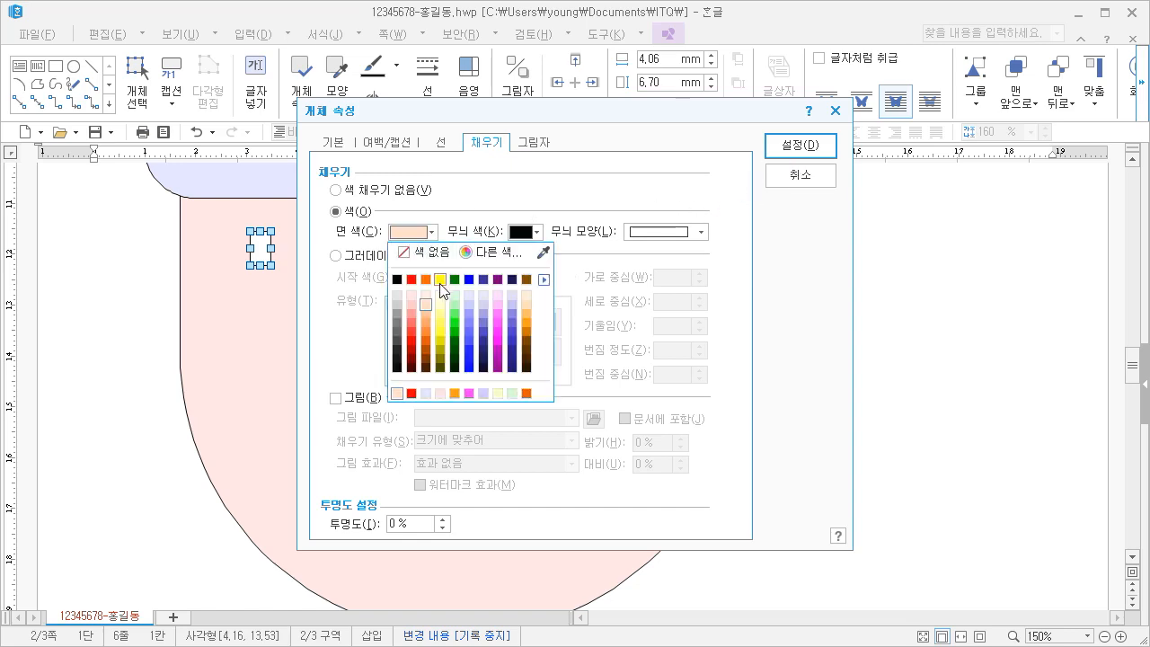
pyautogui.click(425, 313)
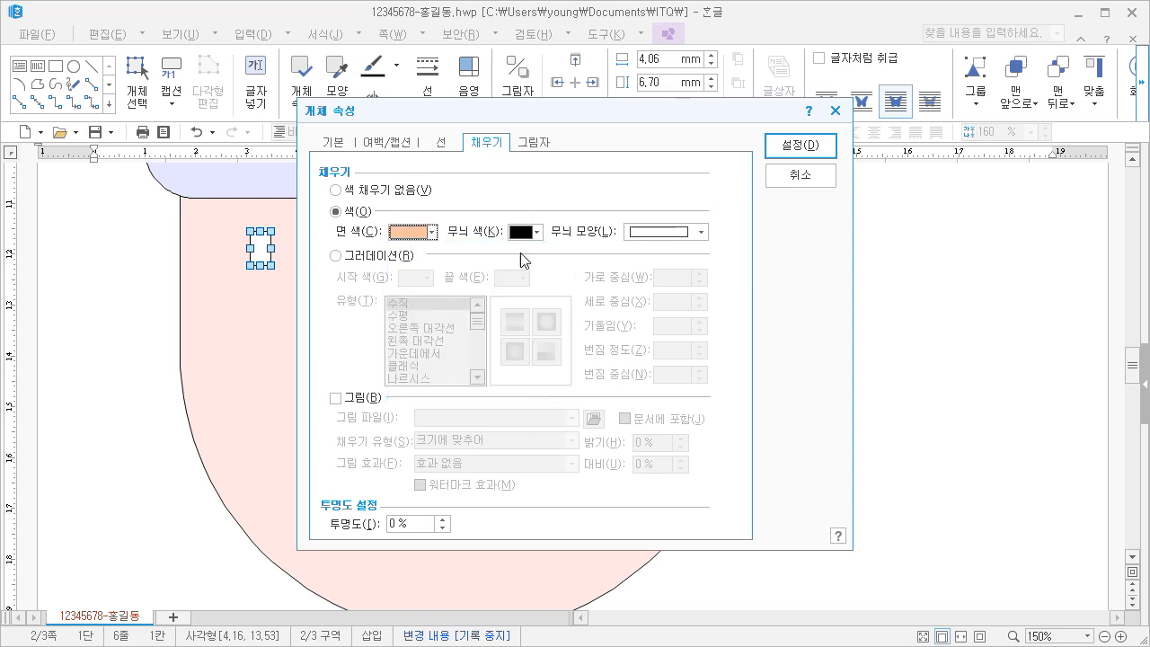
pyautogui.click(798, 155)
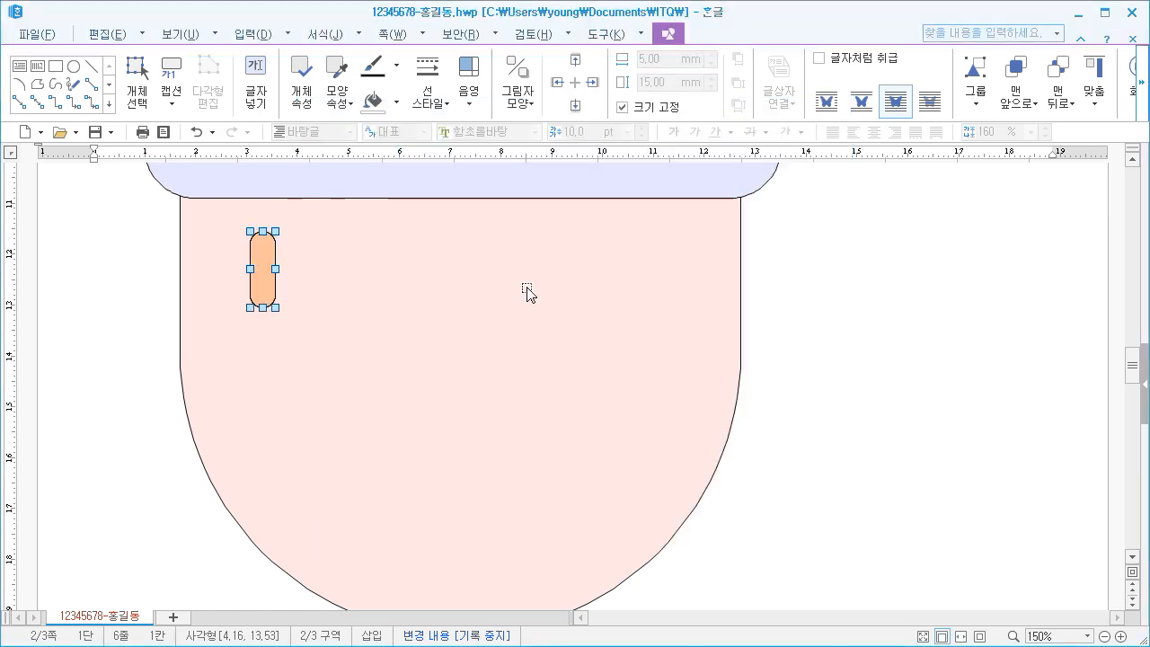
# Draw a text box about 10 mm wide and 11 mm high over the left side of the small orange shape
pyautogui.click(308, 303)
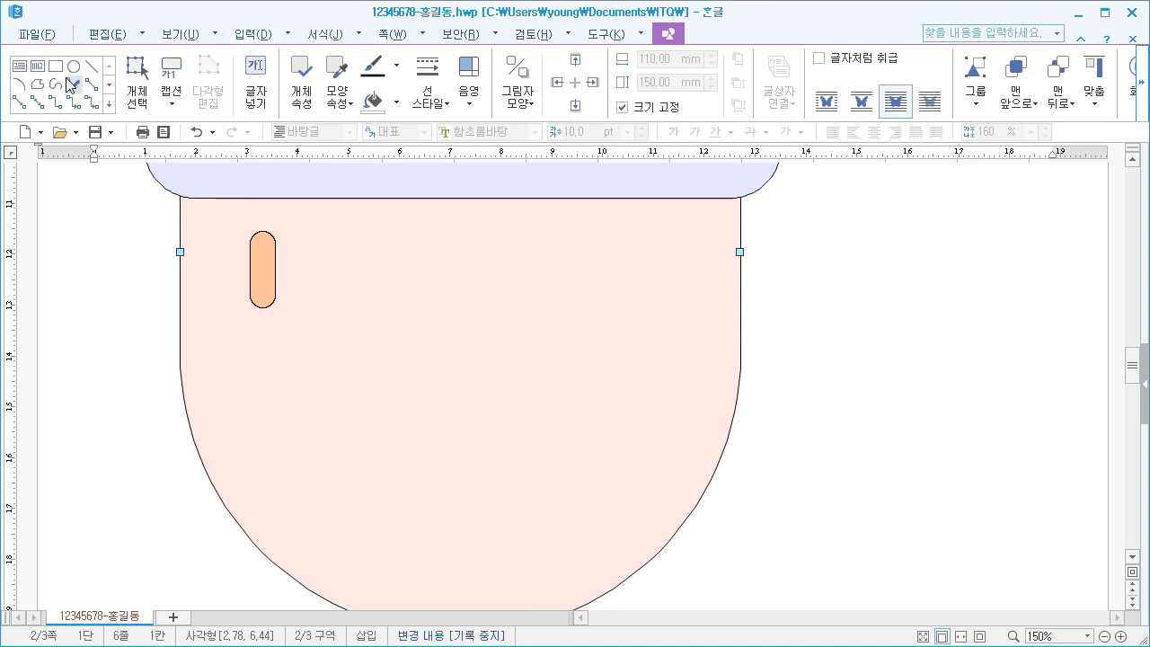
pyautogui.click(126, 235)
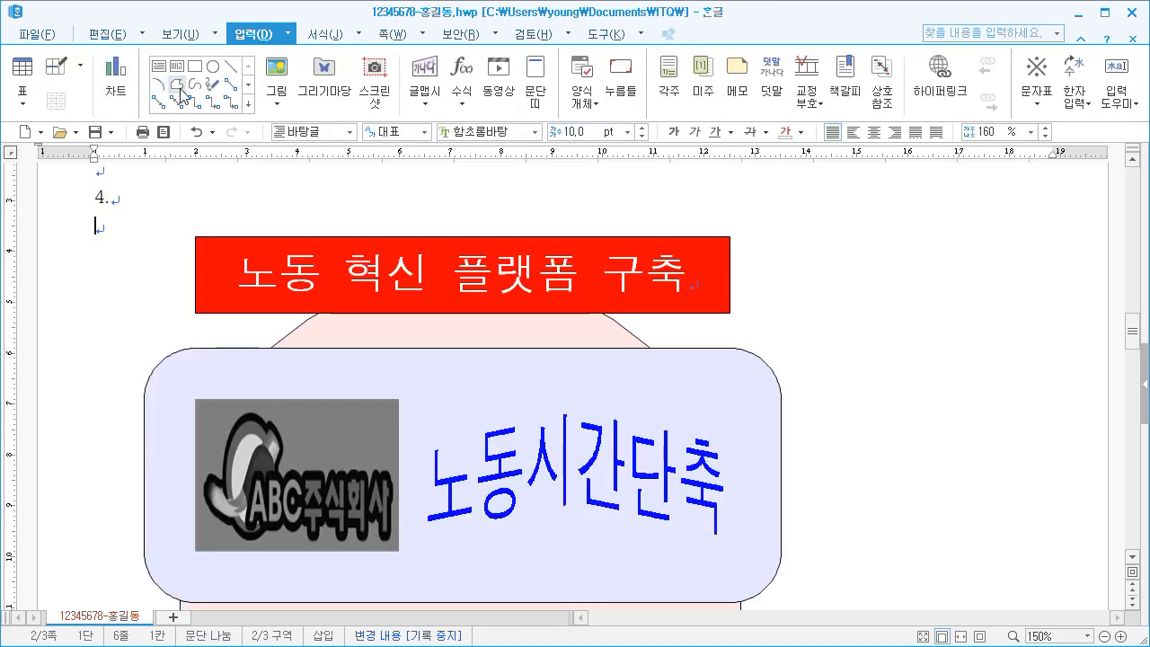
pyautogui.click(159, 67)
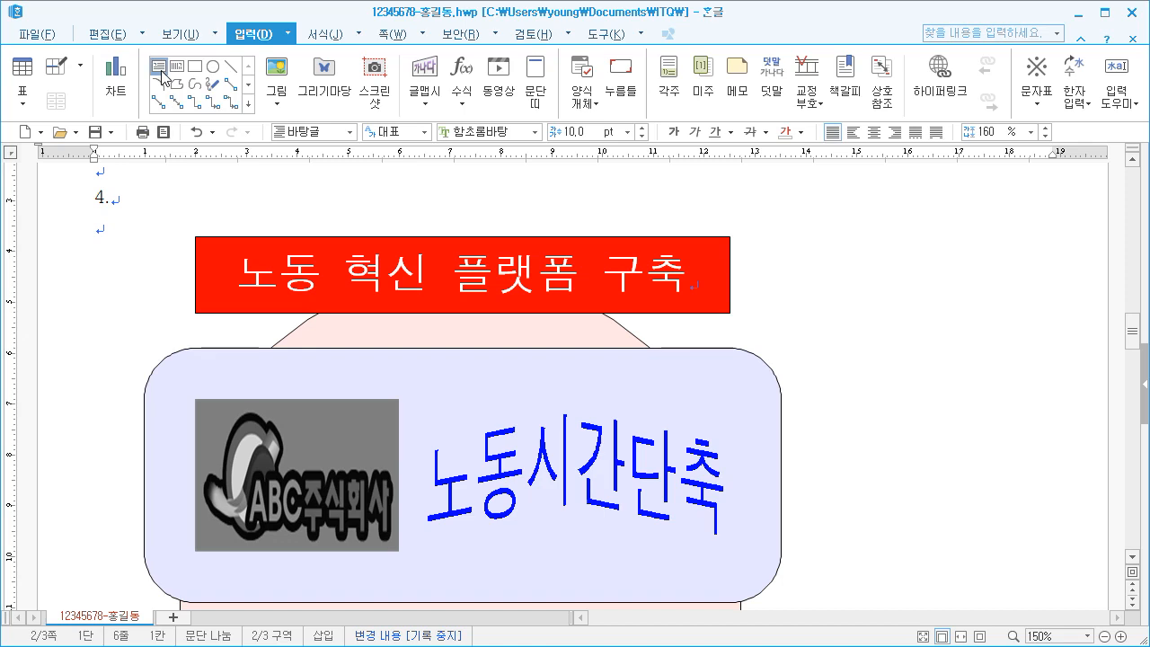
pyautogui.scroll(-6, 288, 393)
pyautogui.moveTo(219, 319); pyautogui.dragTo(262, 372)
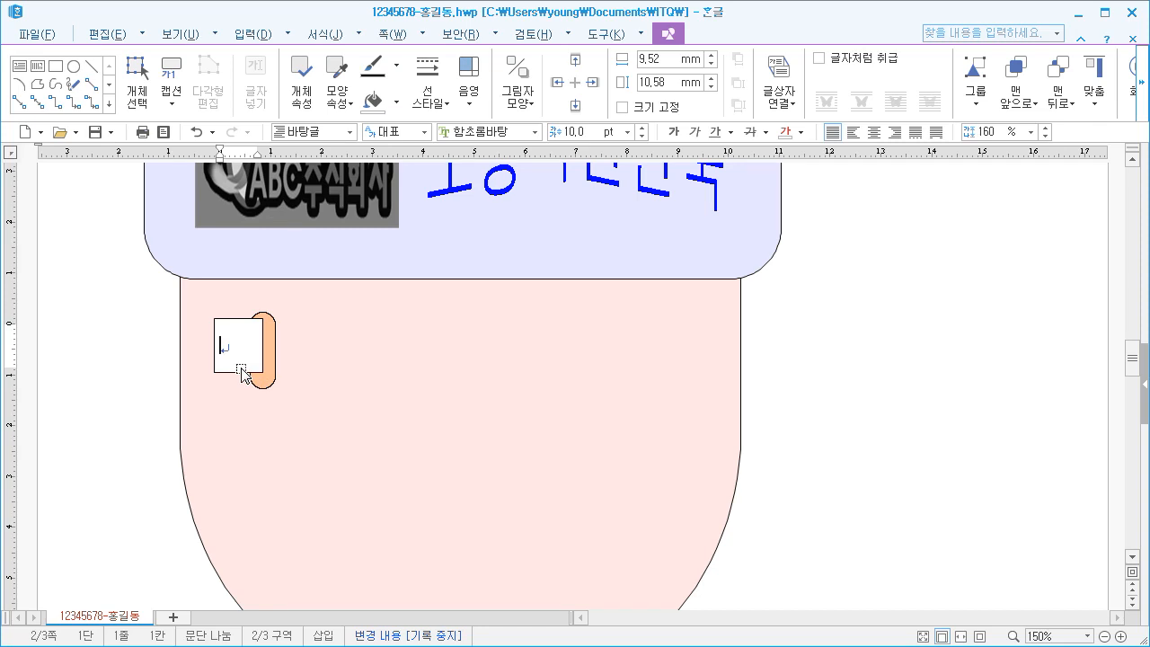
# Set the text box's width and height to 12 mm each and lock its size
pyautogui.click(240, 372)
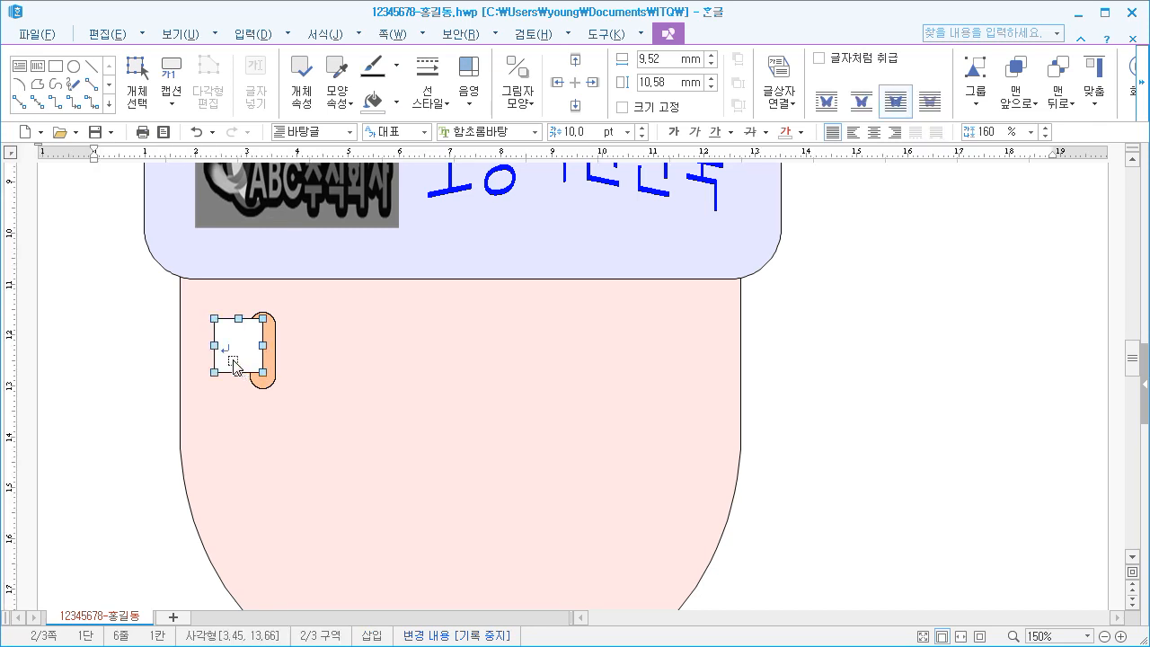
pyautogui.rightClick(234, 363)
pyautogui.click(266, 372)
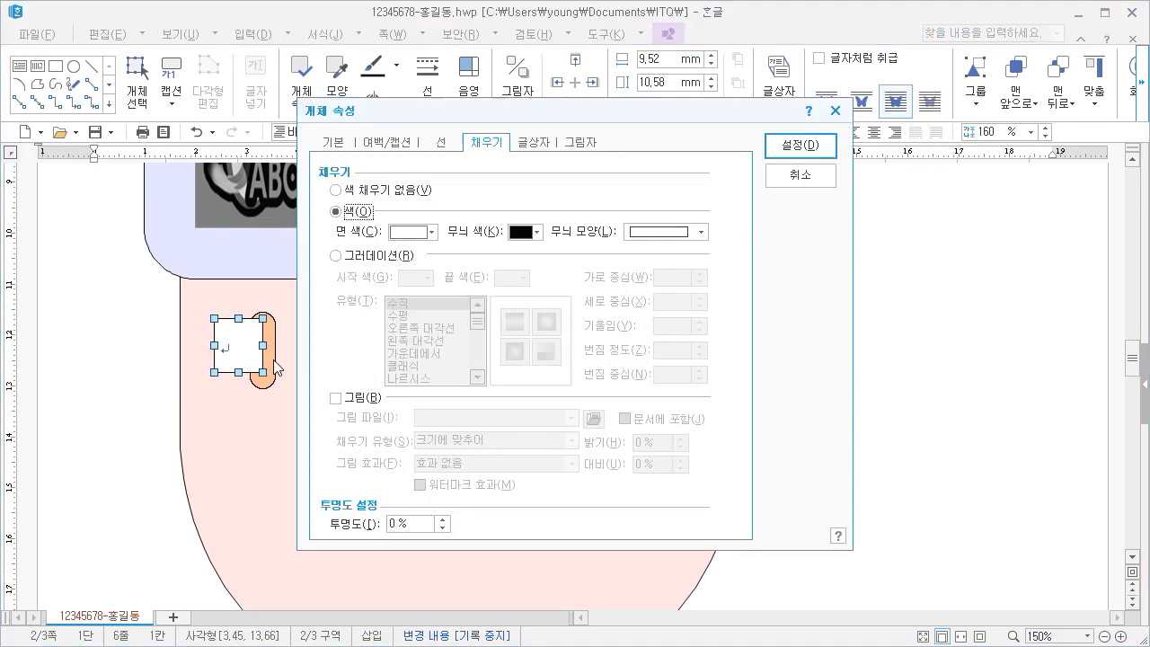
pyautogui.click(339, 146)
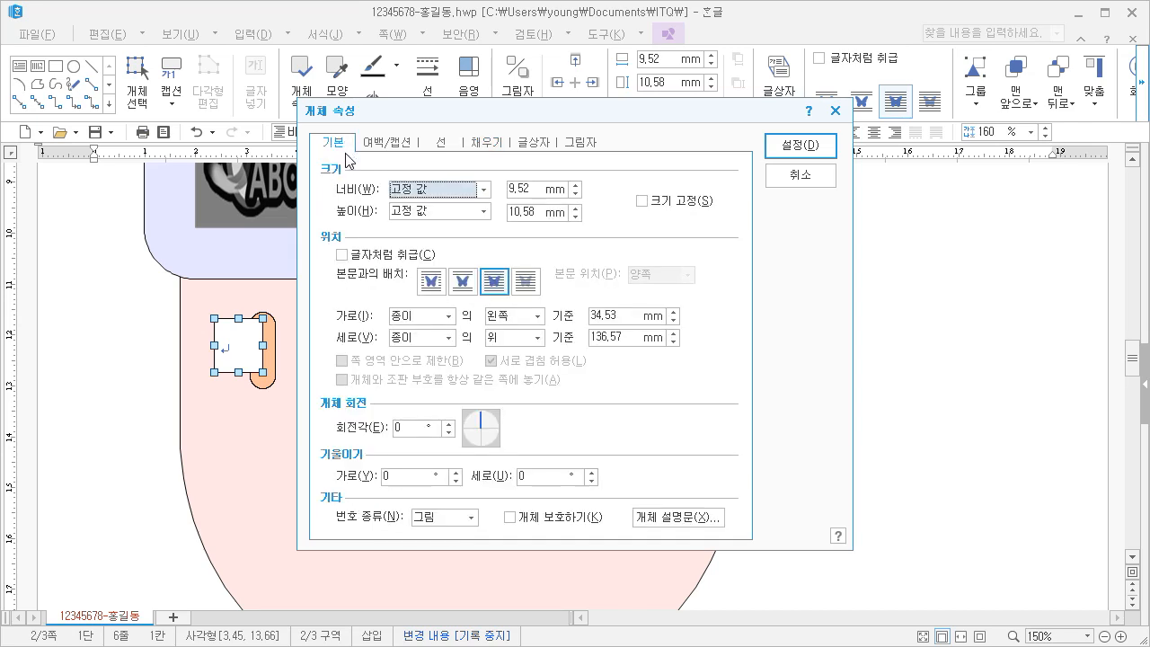
pyautogui.doubleClick(533, 188)
pyautogui.write('1')
pyautogui.press('Tab')
pyautogui.write('12')
pyautogui.click(674, 203)
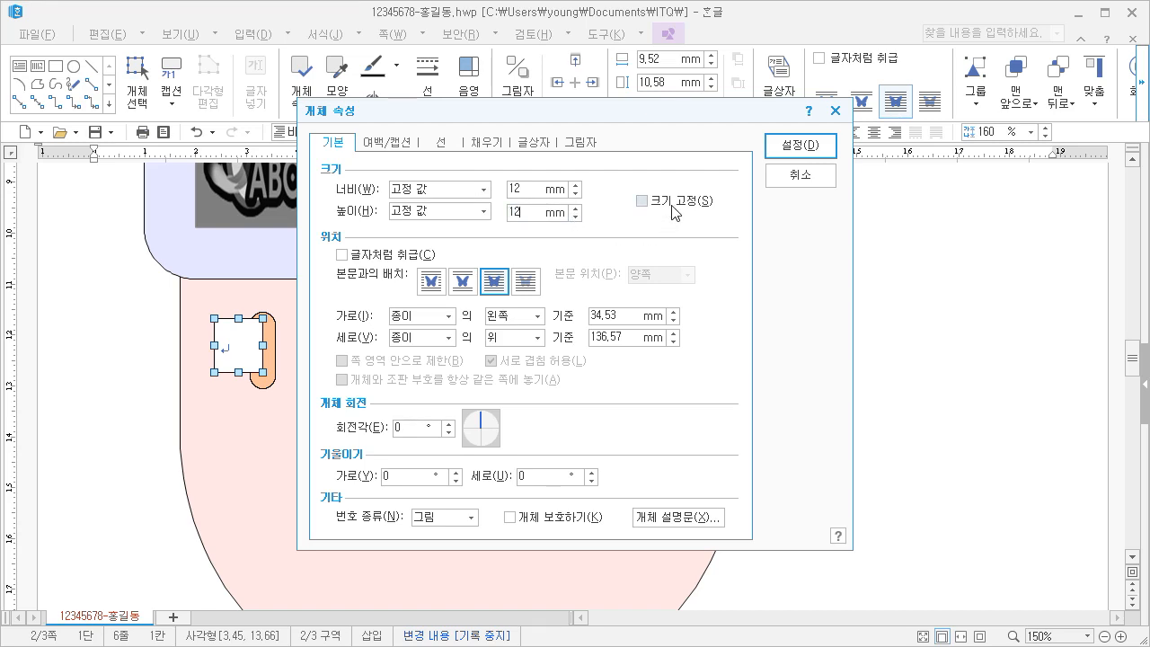
# Give the text box rounded (둥근 모양) corners and shift it slightly left so more of the orange shape shows behind it
pyautogui.click(443, 144)
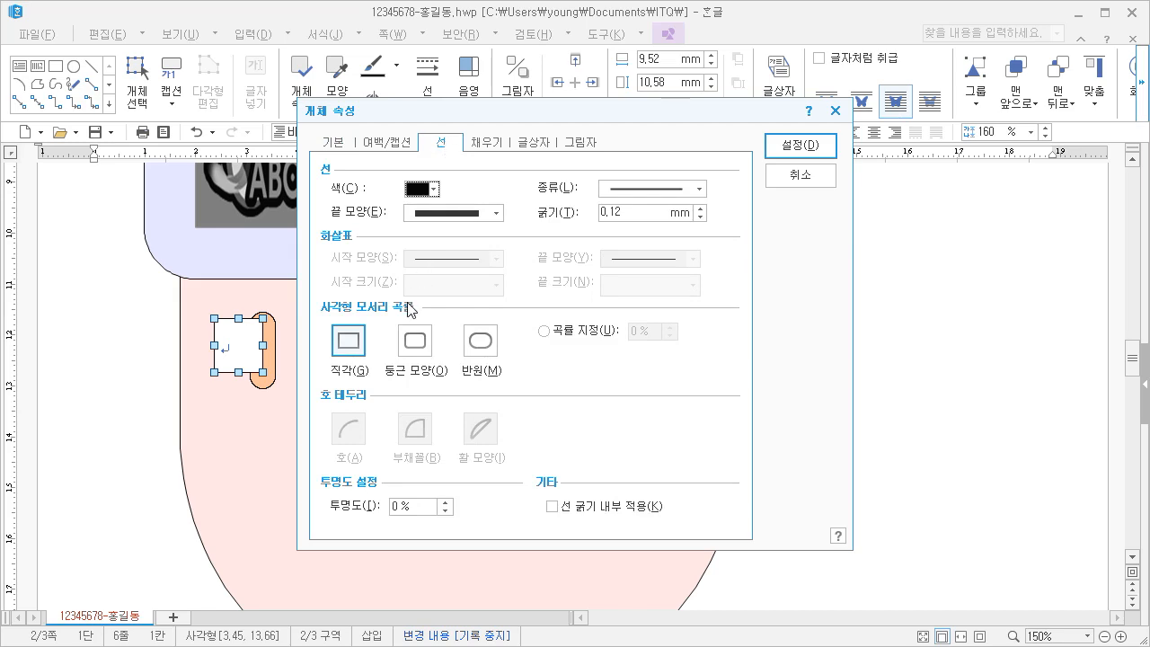
pyautogui.click(414, 344)
pyautogui.click(483, 146)
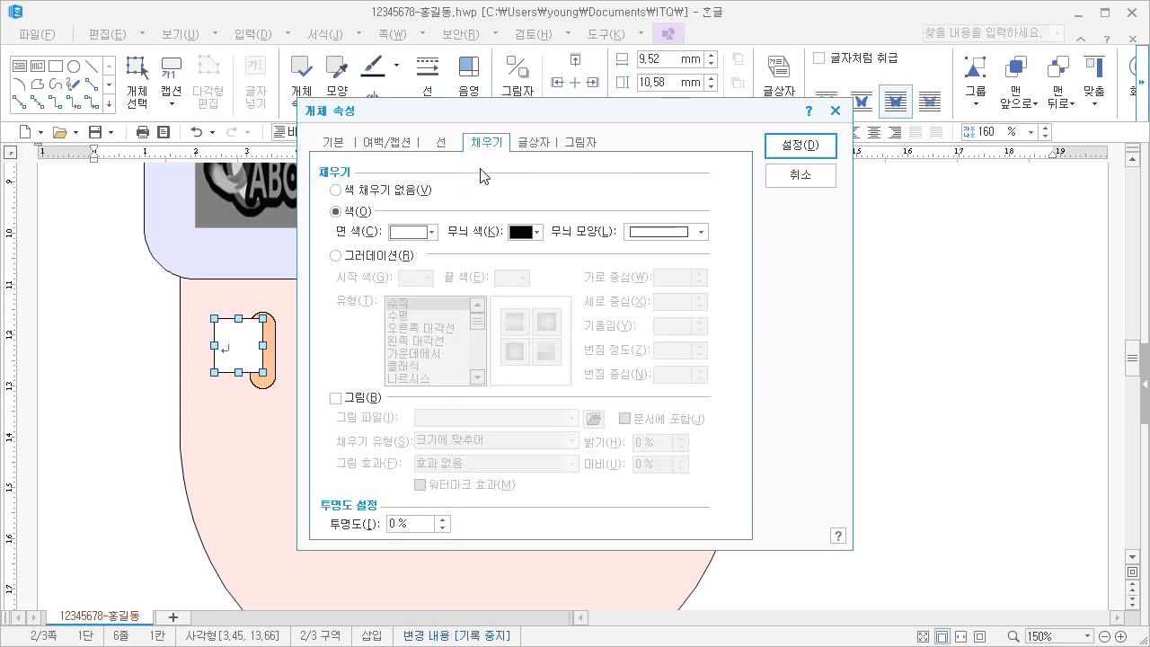
pyautogui.click(791, 148)
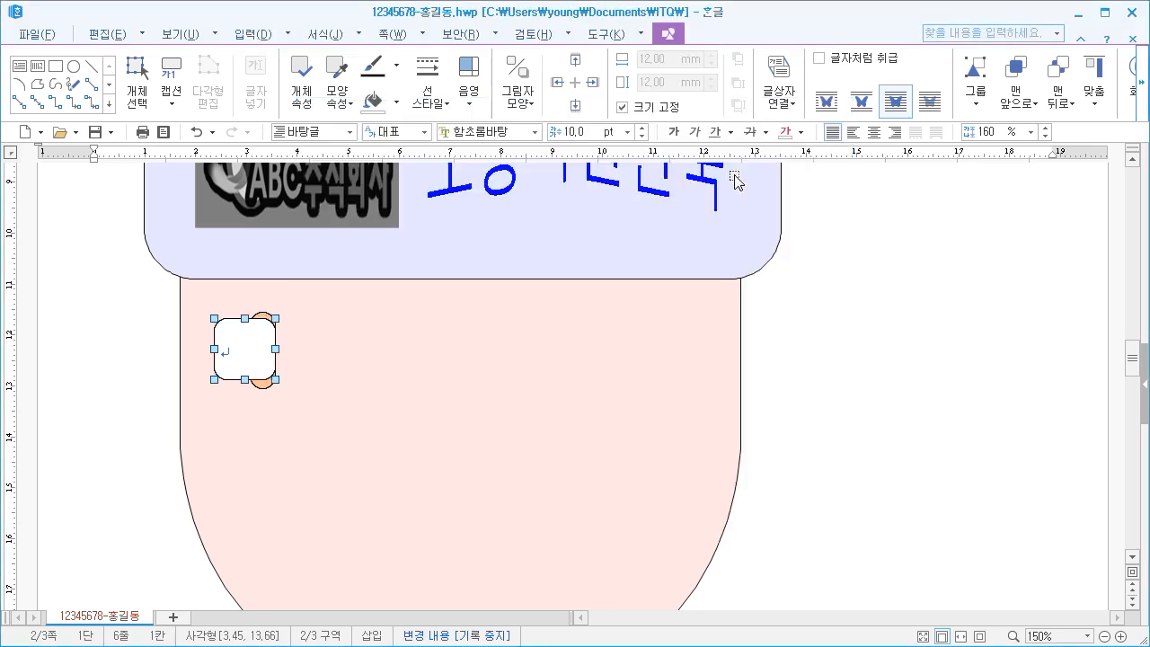
pyautogui.moveTo(257, 356); pyautogui.dragTo(245, 356)
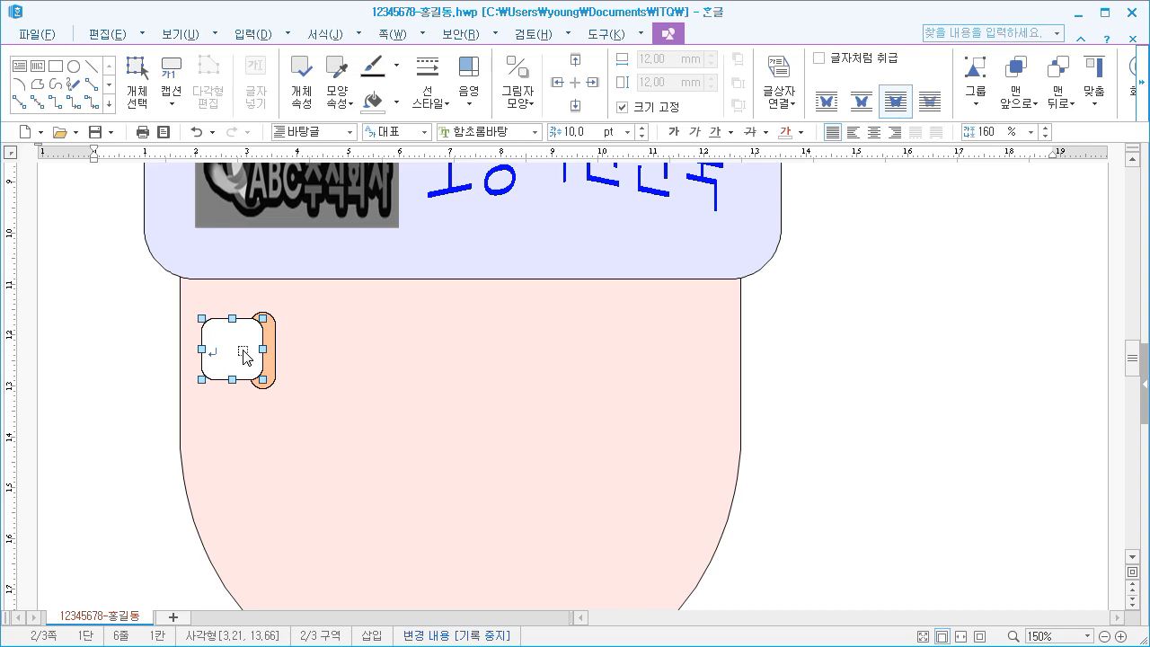
pyautogui.click(261, 415)
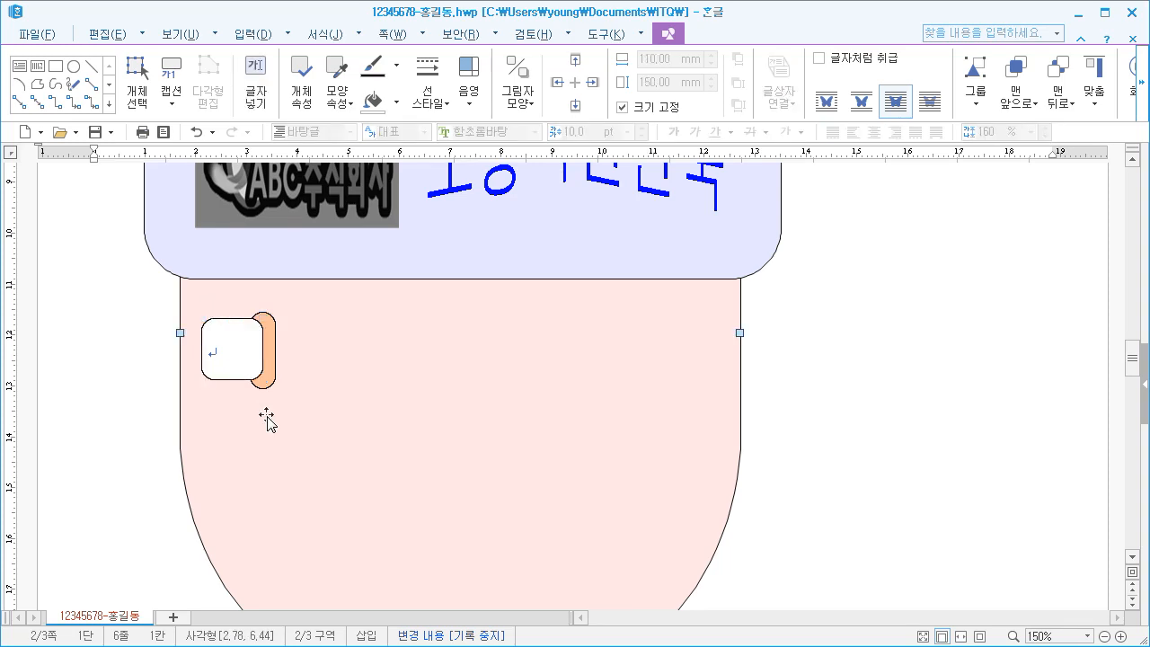
# Enter 1 in the rounded text box and format it in 궁서, 20 pt, centered
pyautogui.click(228, 356)
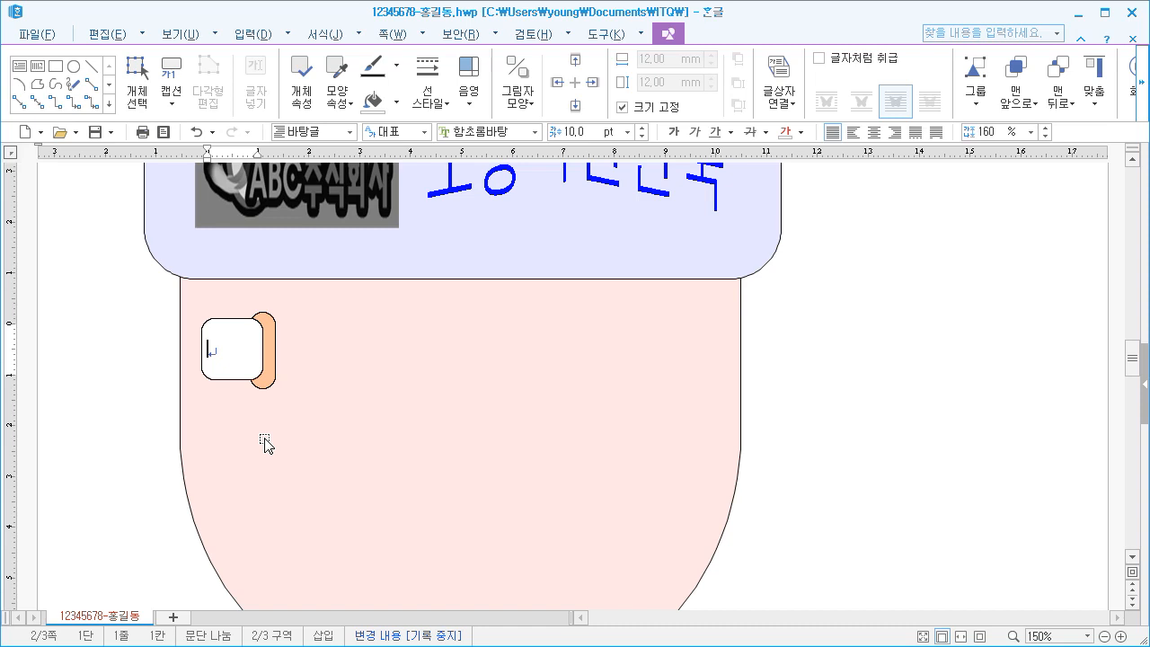
pyautogui.write('1')
pyautogui.hotkey('shift', 'Left')
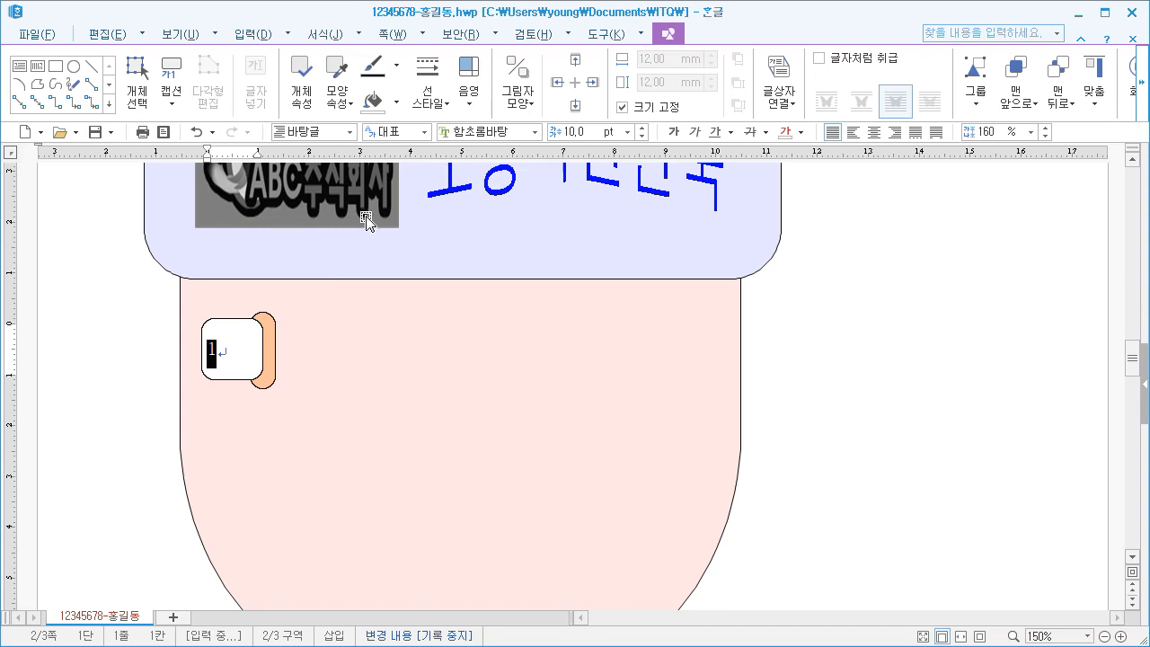
pyautogui.click(535, 131)
pyautogui.scroll(15, 651, 269)
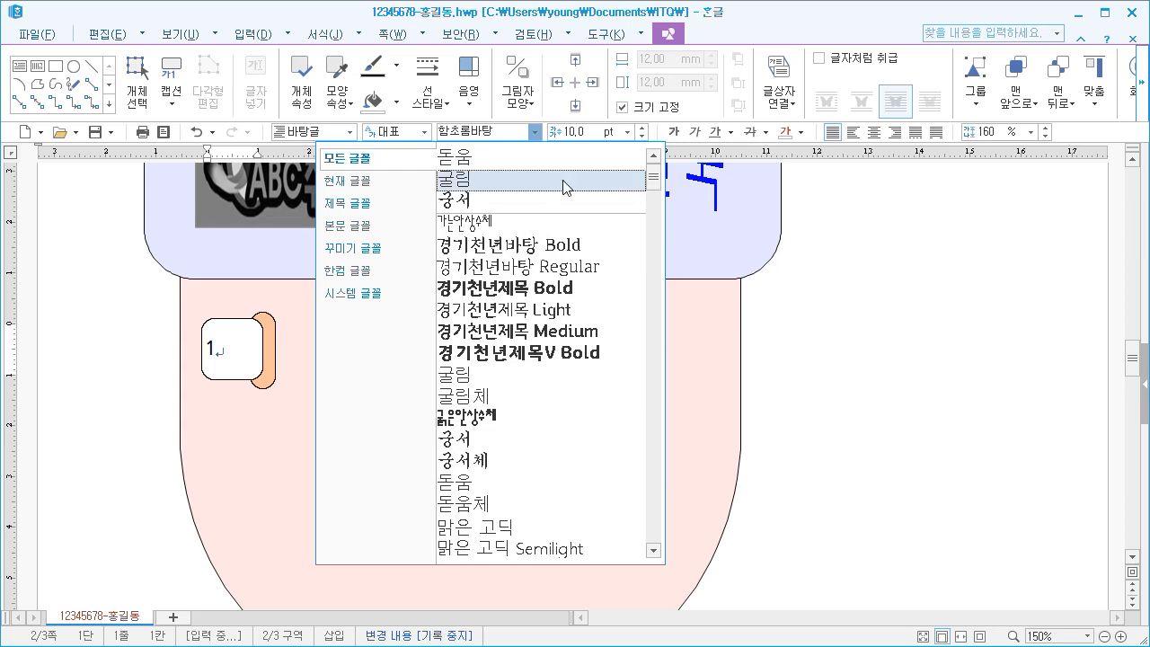
pyautogui.click(529, 197)
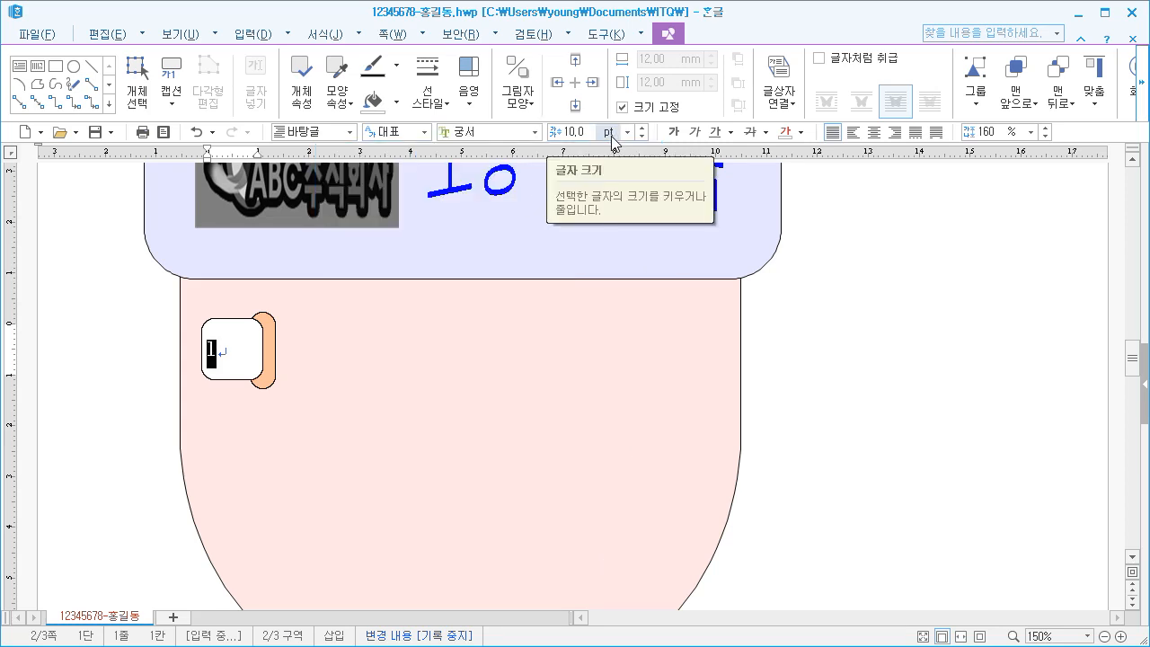
pyautogui.click(627, 131)
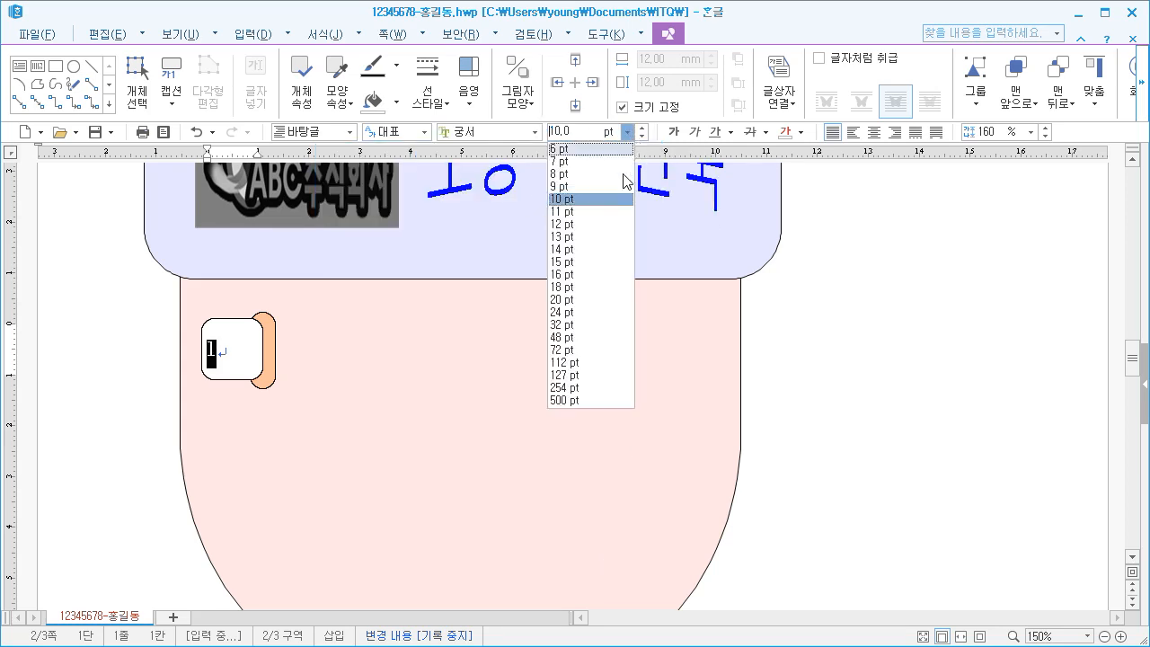
pyautogui.click(589, 299)
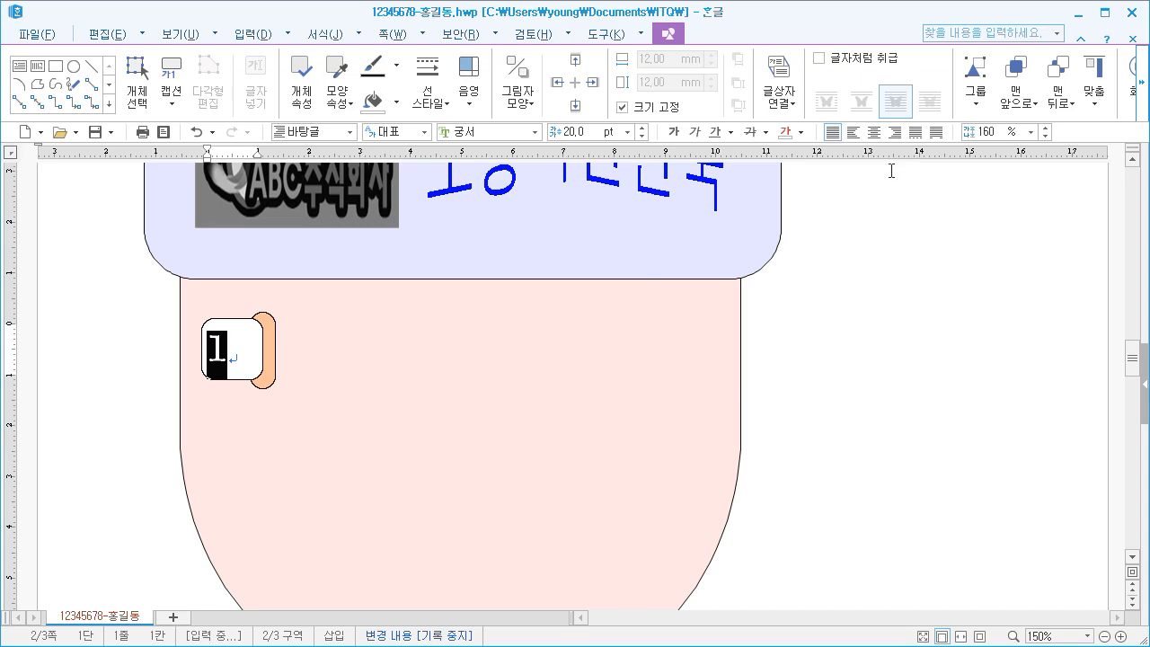
pyautogui.click(874, 133)
pyautogui.click(398, 379)
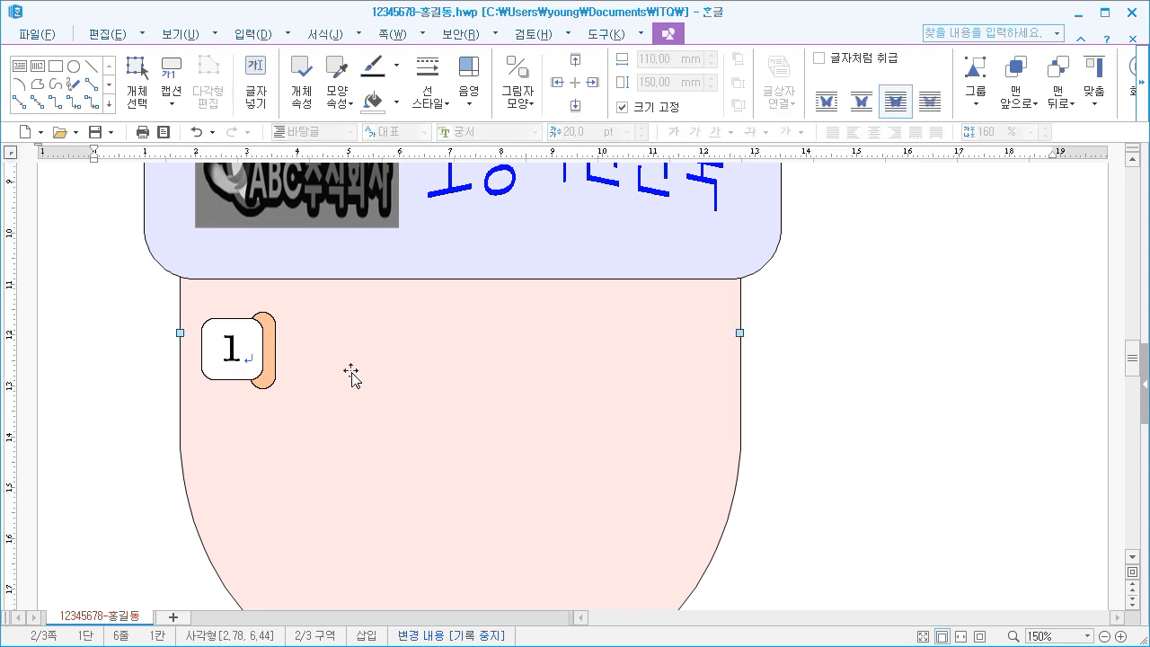
# Draw a text box about 83 mm wide and 13 mm high beside the rounded box numbered 1
pyautogui.click(19, 65)
pyautogui.moveTo(299, 317); pyautogui.dragTo(719, 387)
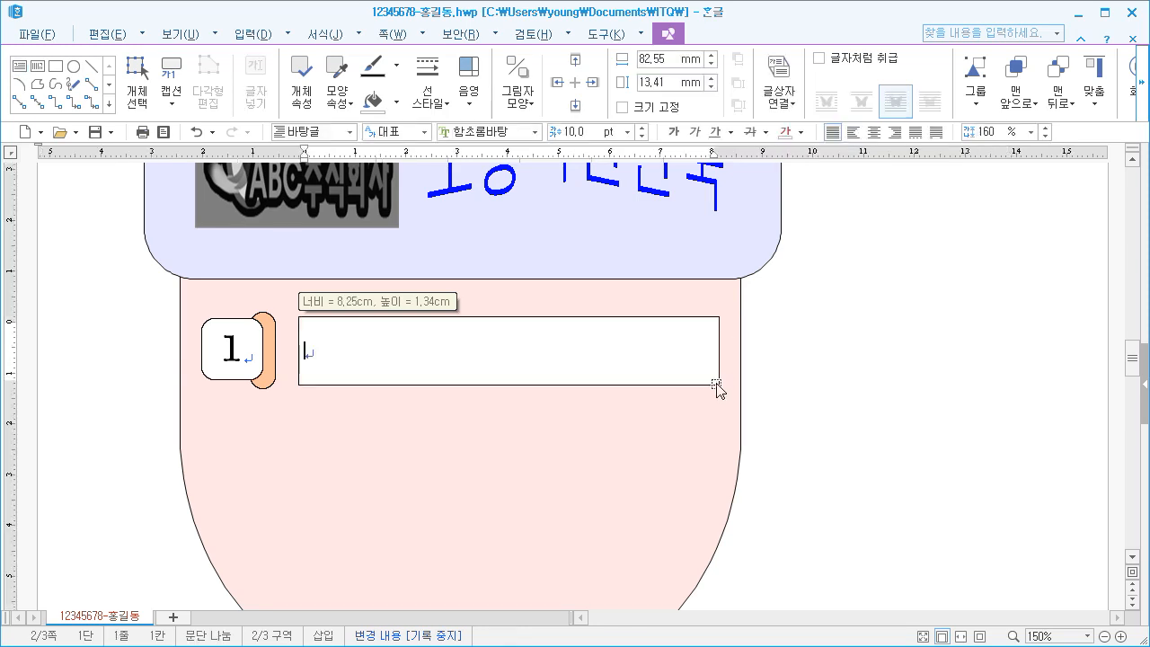
pyautogui.click(395, 386)
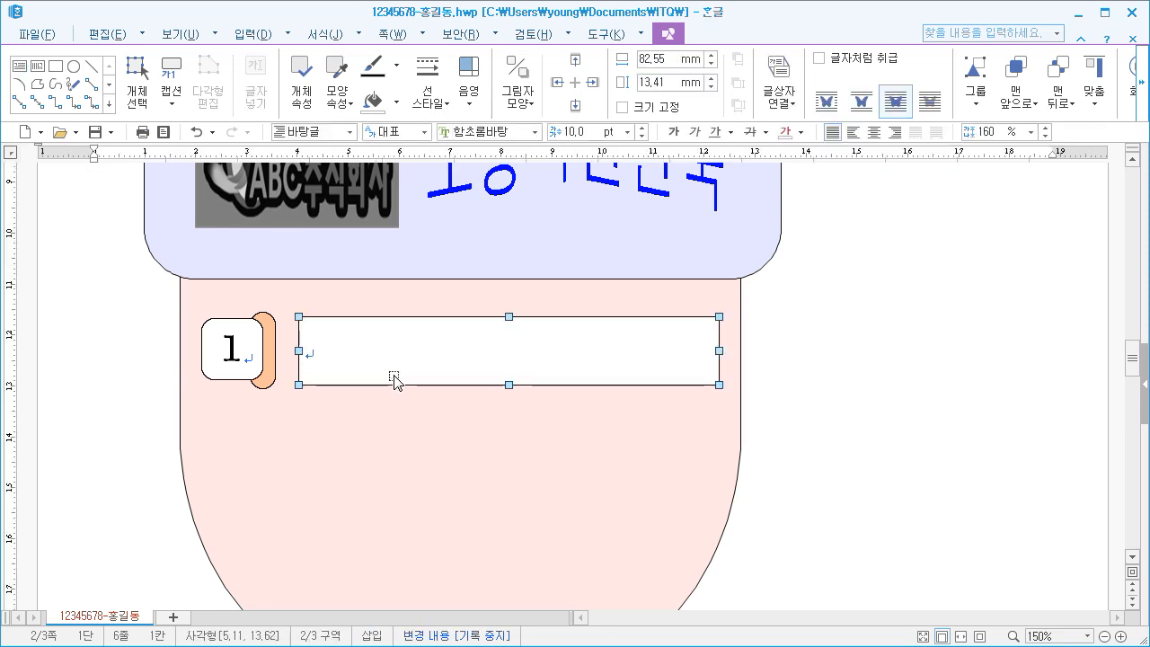
# Give the wide text box a dashed outline and no fill color (색 채우기 없음)
pyautogui.rightClick(395, 372)
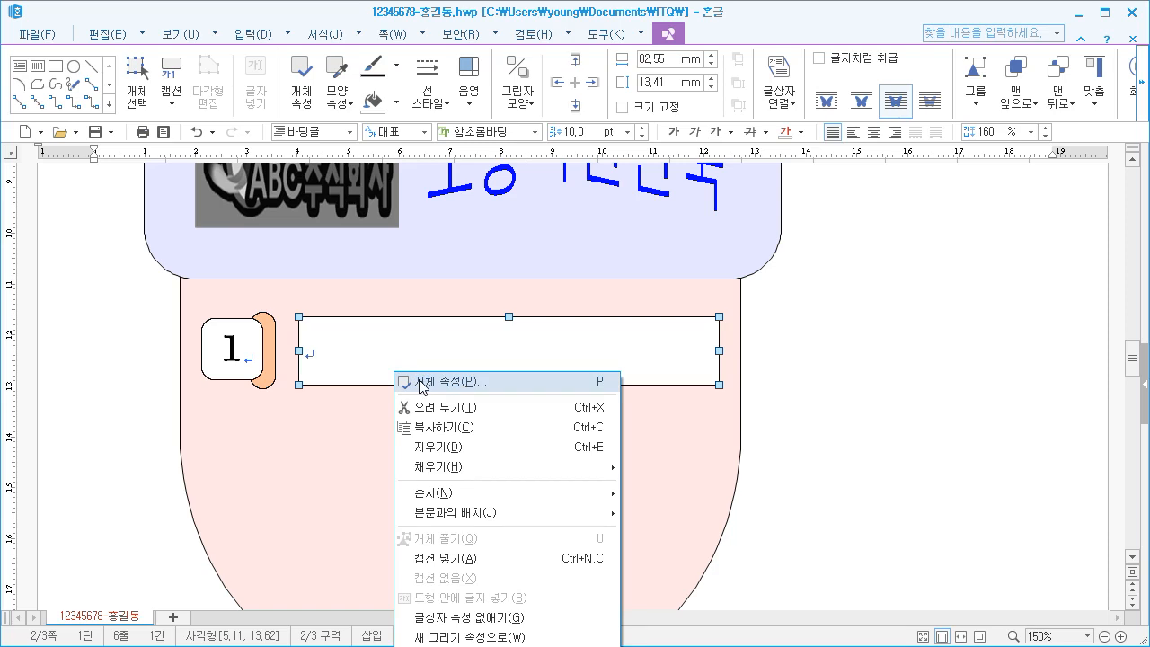
pyautogui.click(422, 382)
pyautogui.click(349, 145)
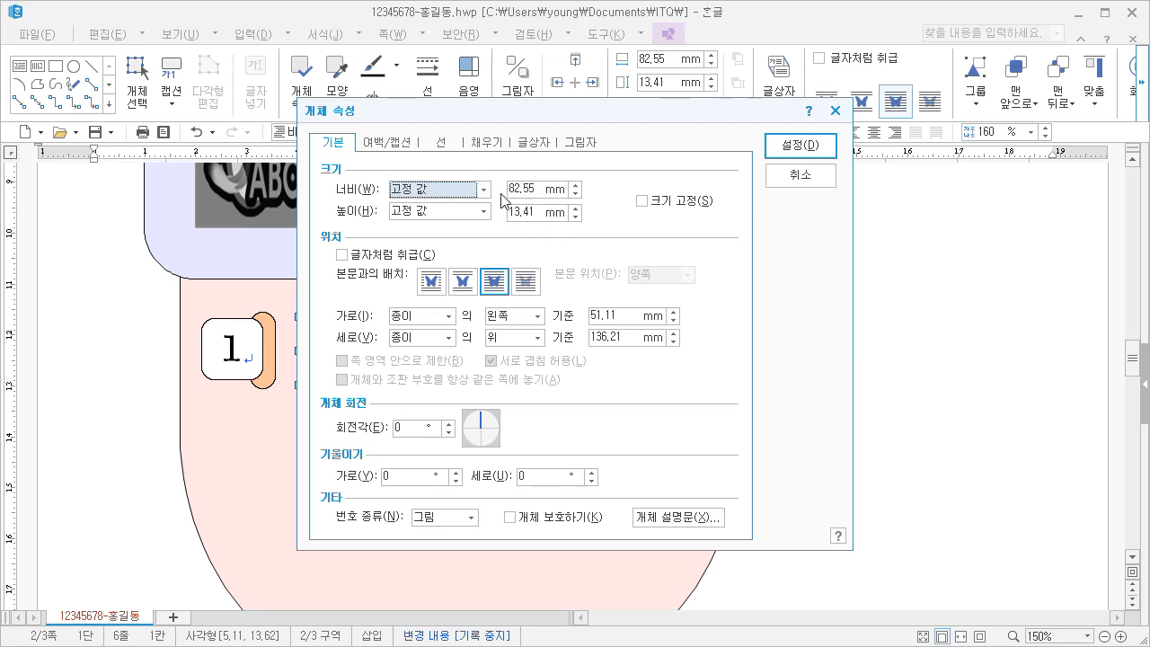
pyautogui.click(438, 147)
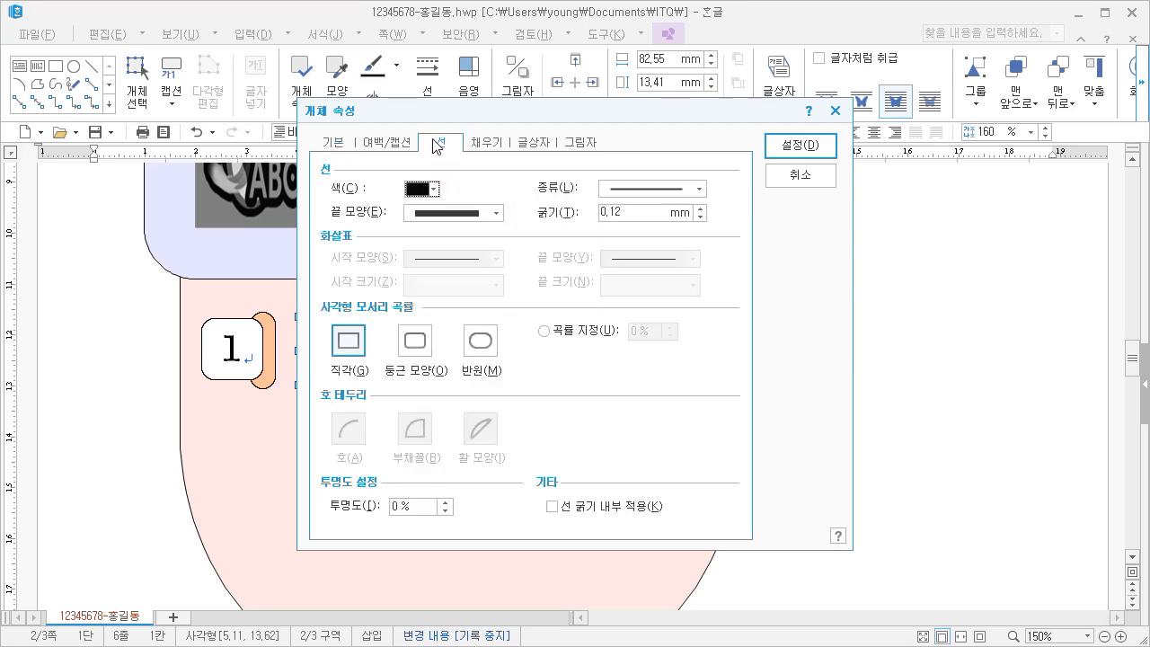
pyautogui.click(629, 192)
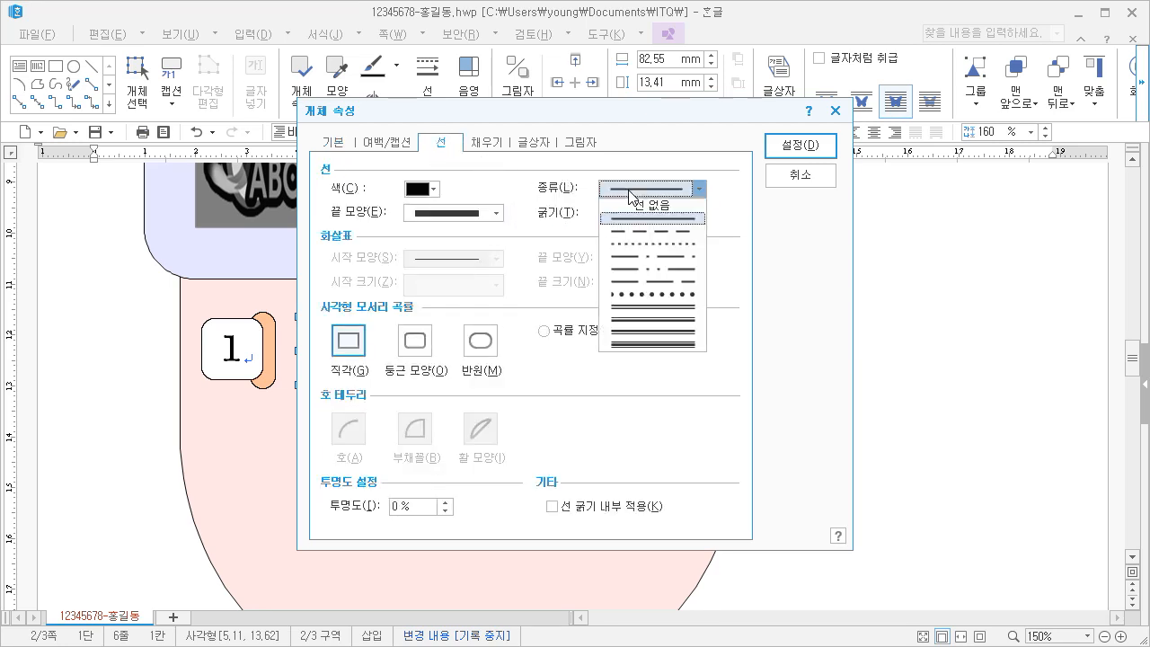
pyautogui.click(640, 235)
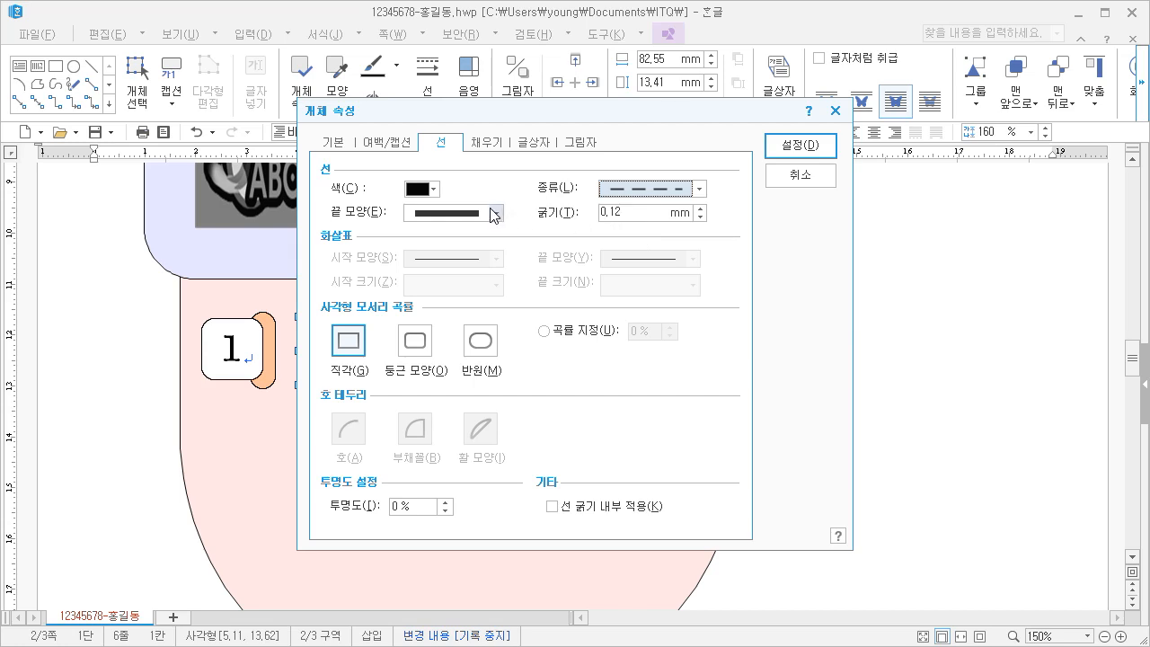
pyautogui.click(490, 144)
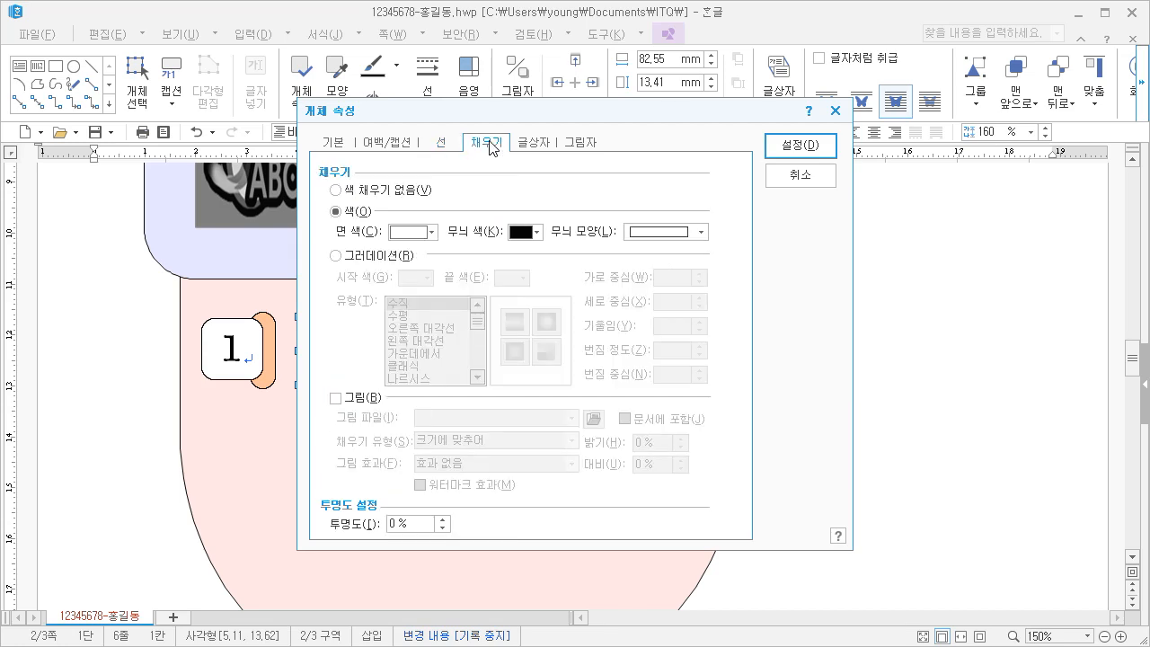
pyautogui.click(395, 190)
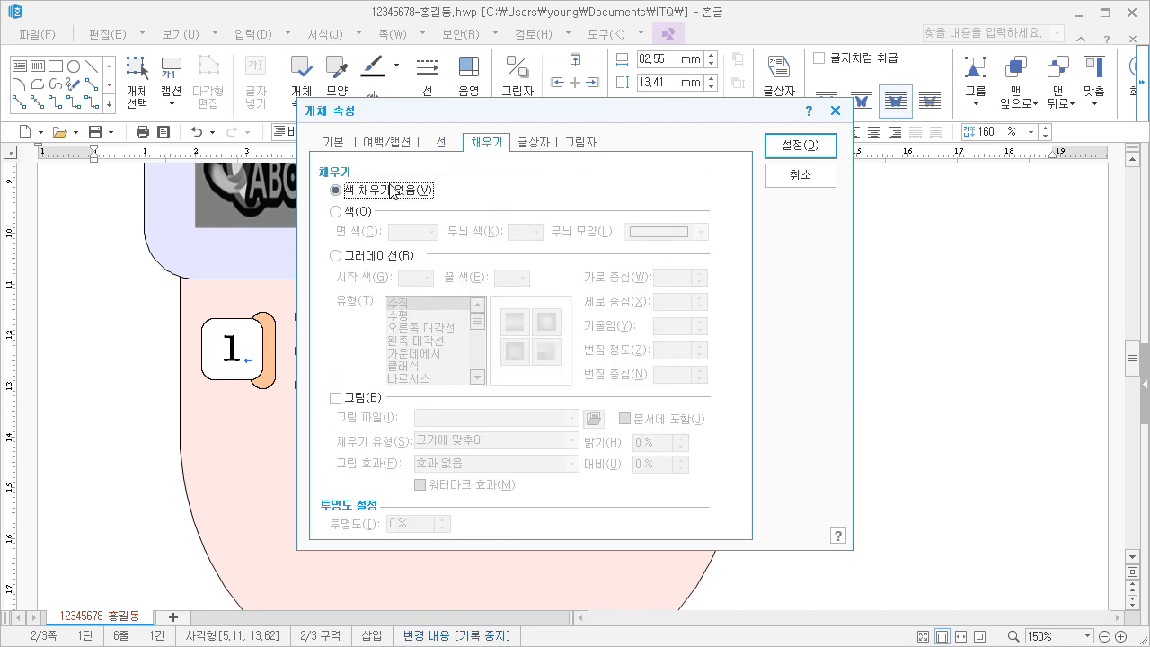
pyautogui.click(828, 146)
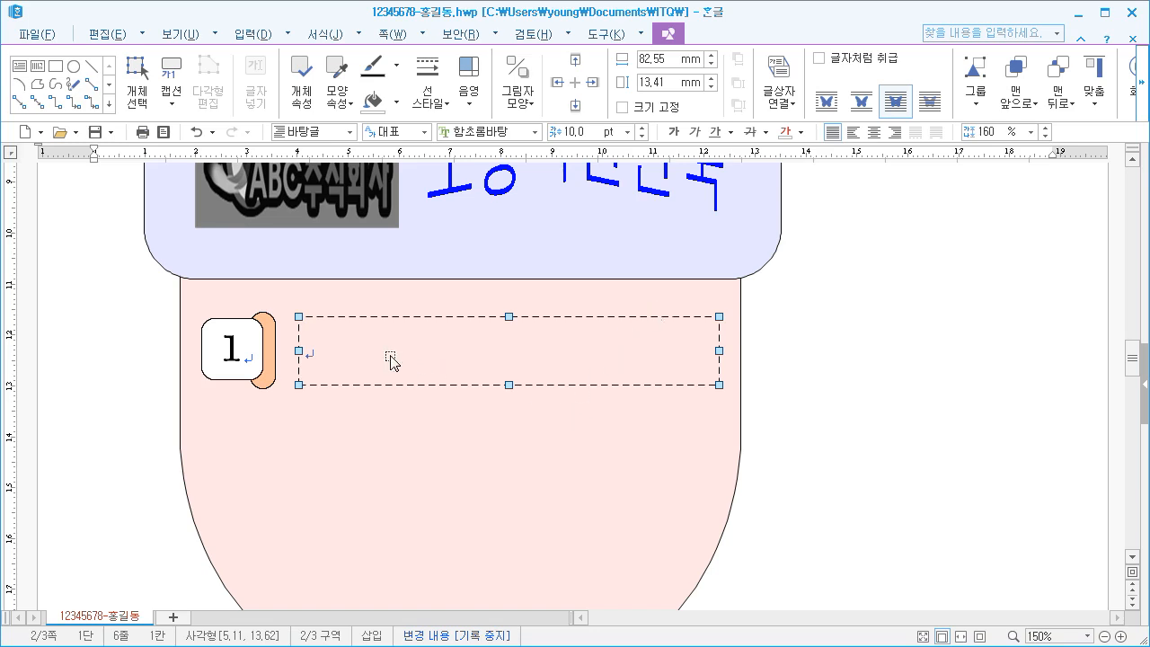
pyautogui.click(413, 406)
# Enter 삶의 여유와 자기 개발 in the dashed text box
pyautogui.click(364, 360)
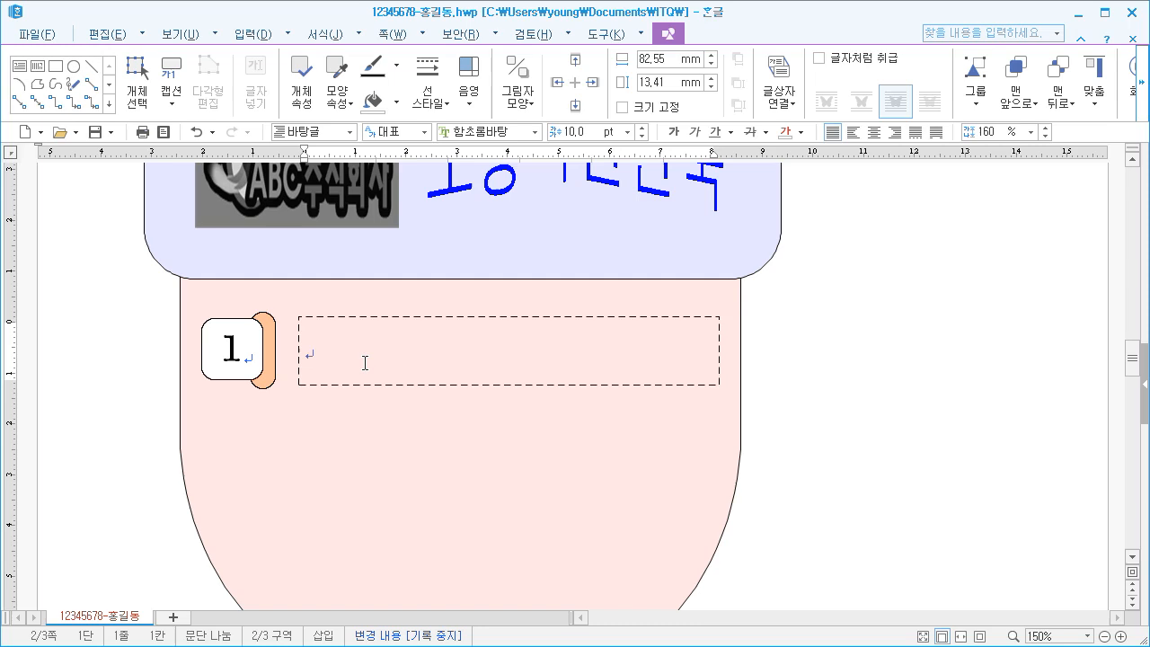
pyautogui.write('ㅅ')
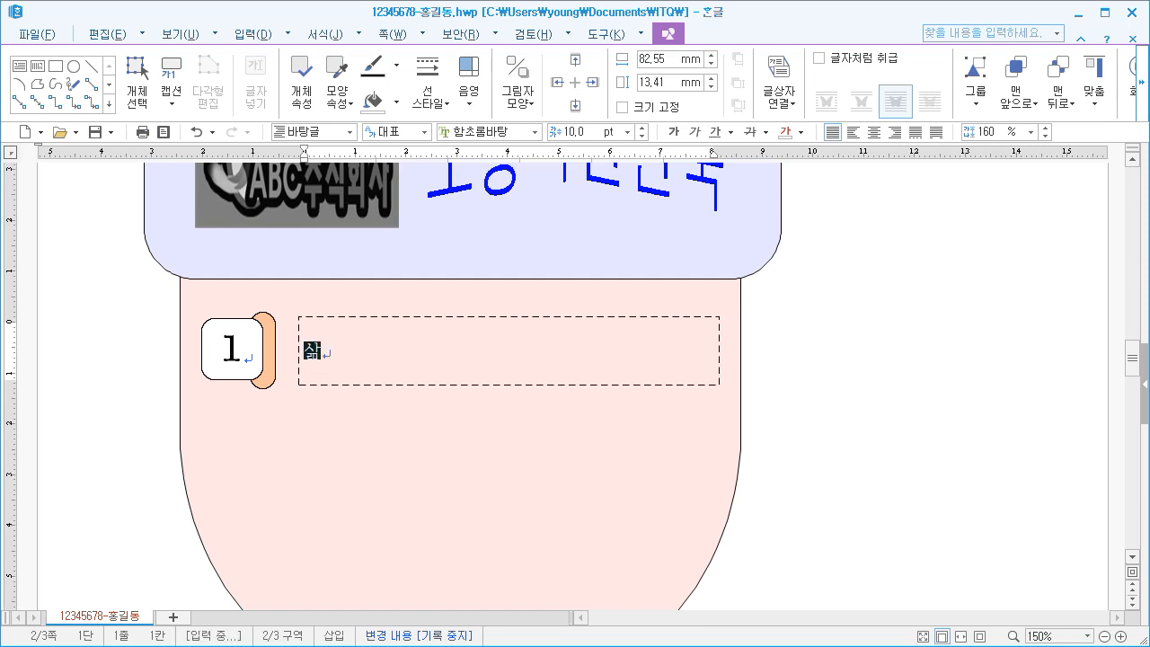
pyautogui.write('의 ')
pyautogui.write('여운')
pyautogui.write('와 자기 ')
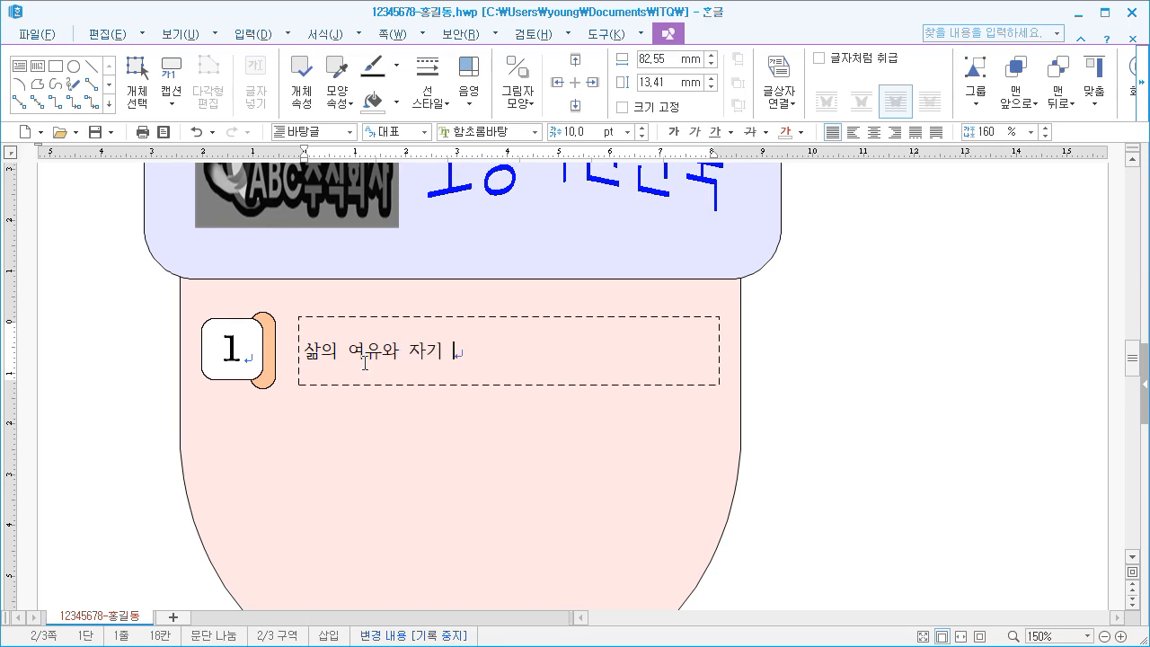
pyautogui.write('개발')
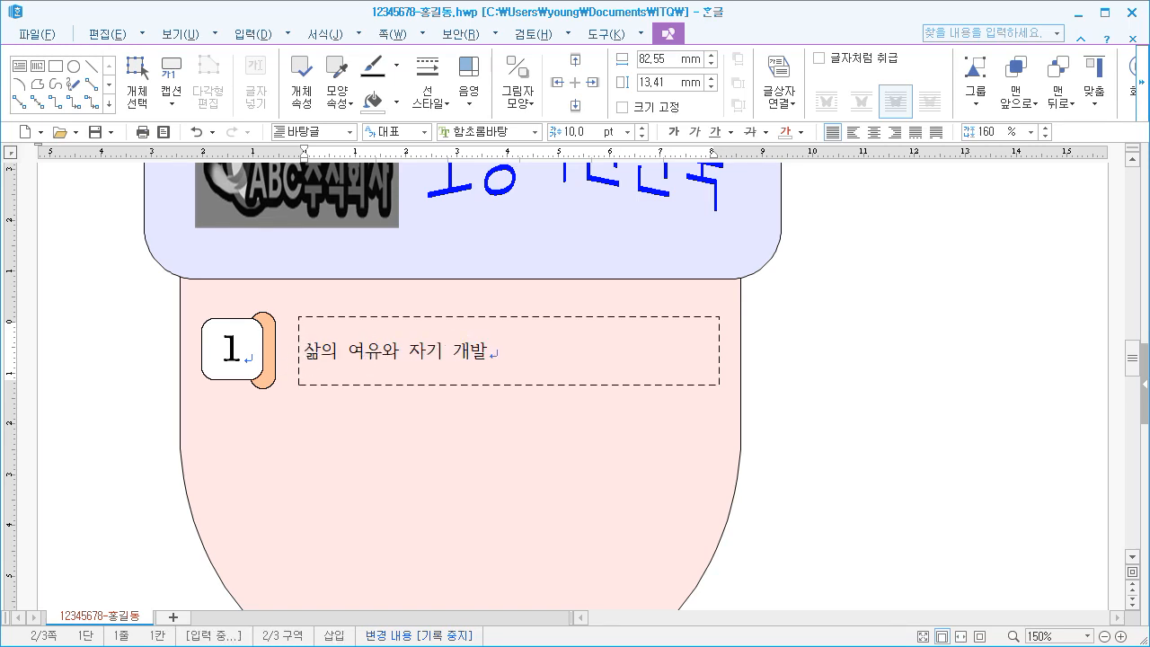
# Format the text in the dashed box in 굴림, 18 pt, centered
pyautogui.moveTo(303, 357); pyautogui.dragTo(488, 356)
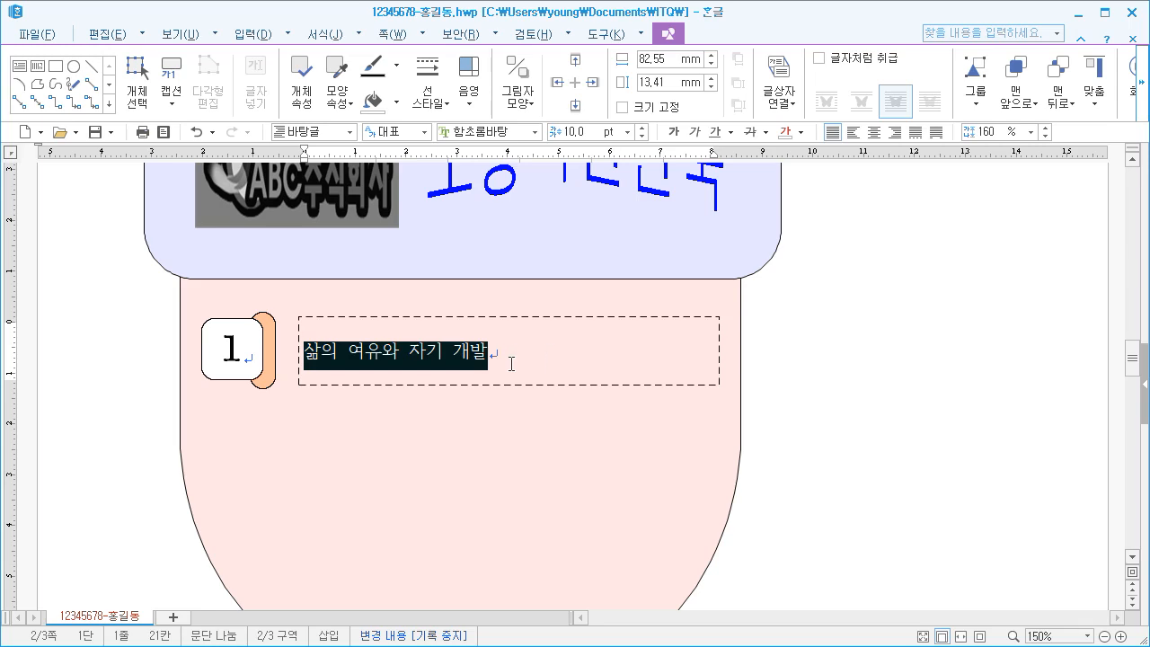
pyautogui.click(534, 132)
pyautogui.moveTo(652, 269); pyautogui.dragTo(653, 166)
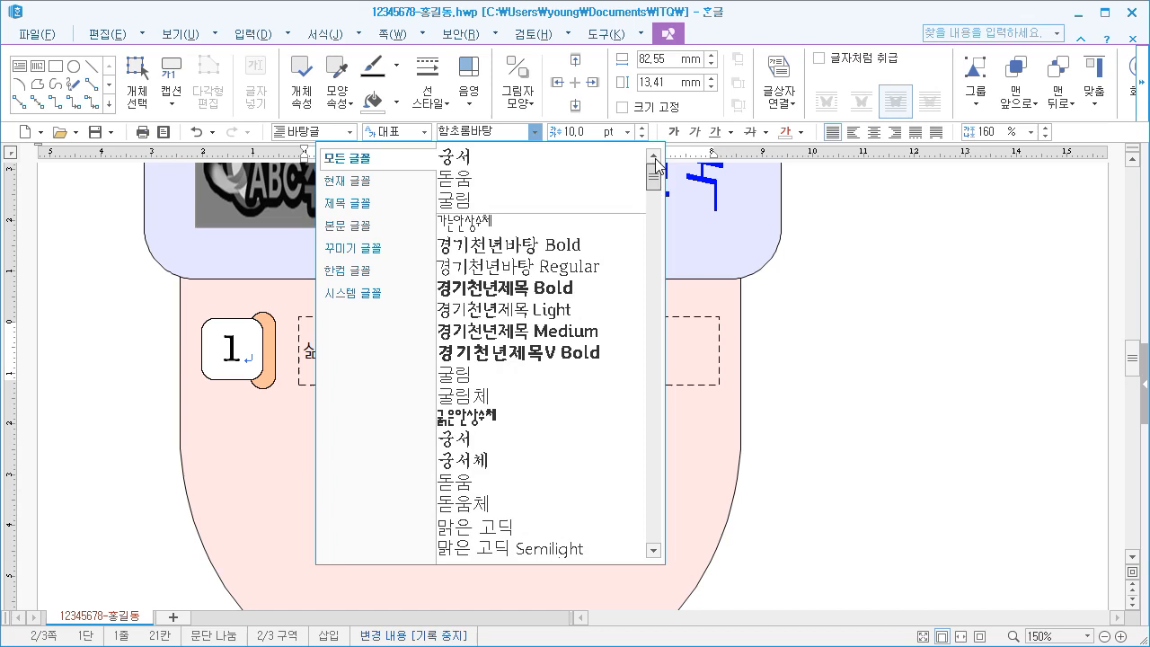
pyautogui.click(501, 201)
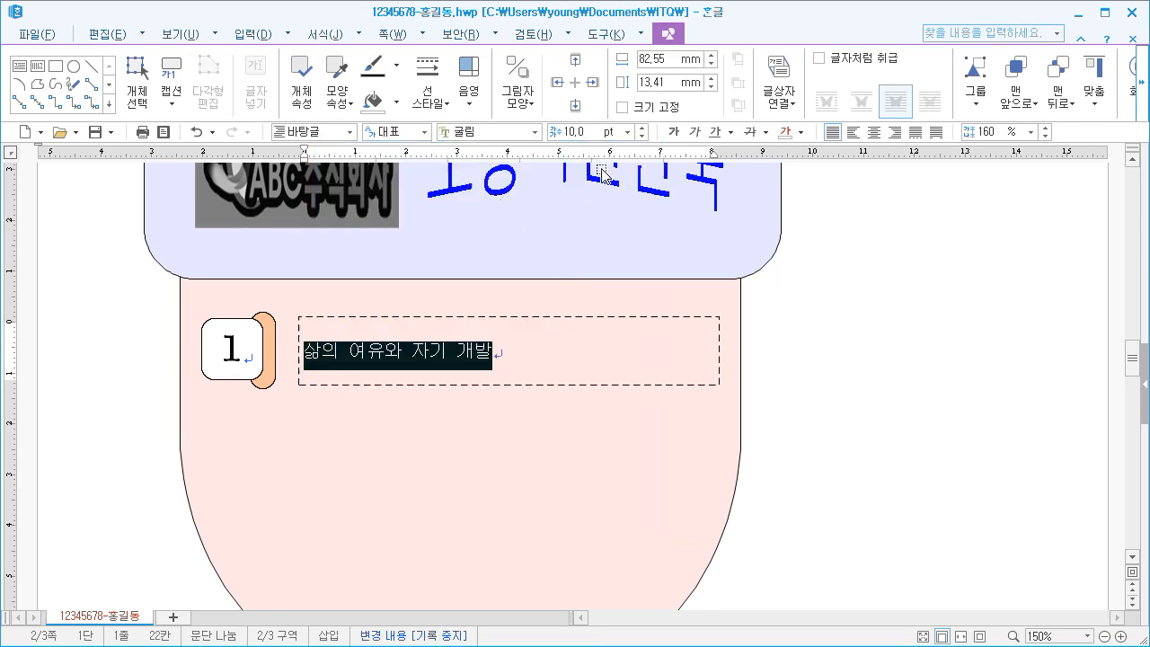
pyautogui.click(627, 132)
pyautogui.click(588, 293)
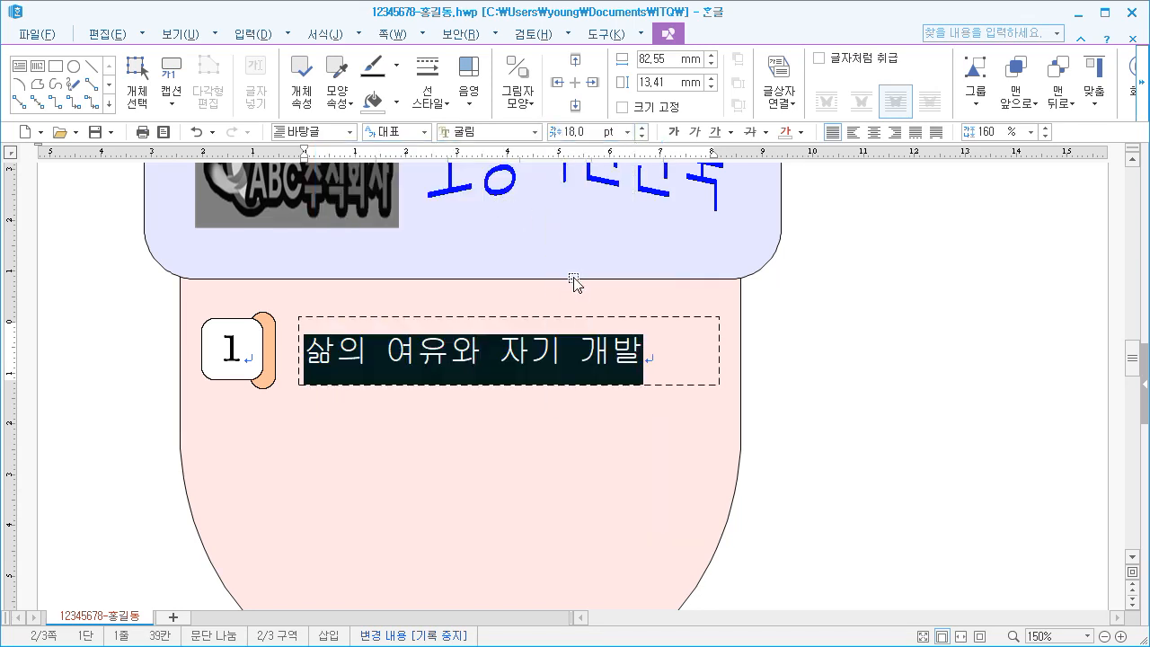
pyautogui.click(873, 132)
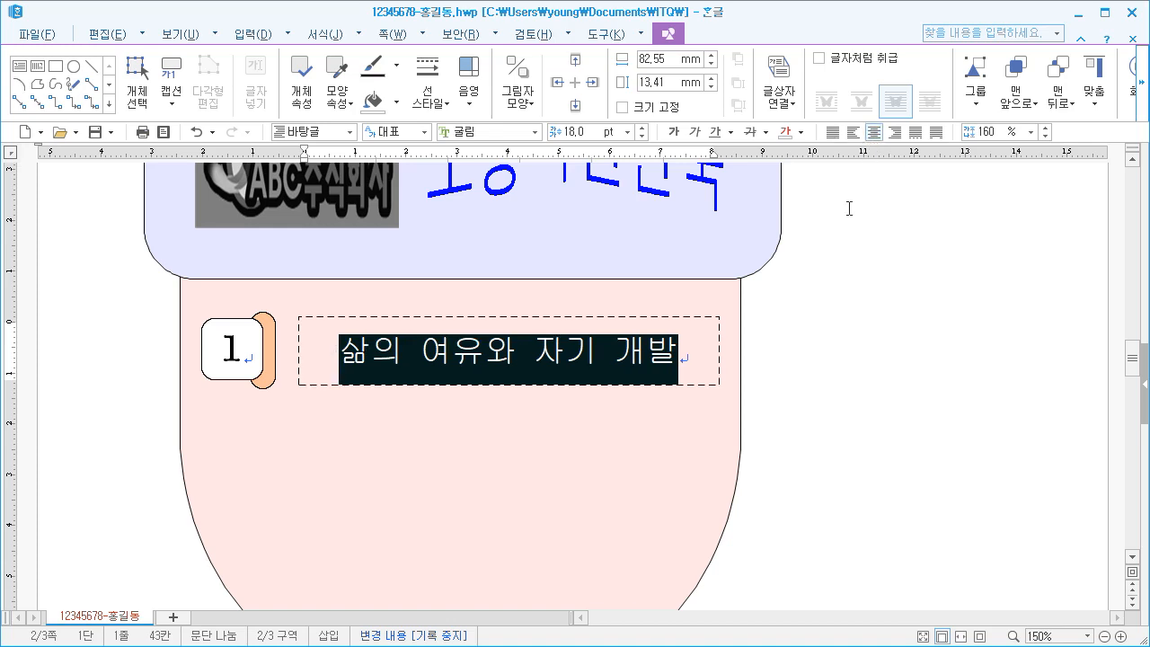
pyautogui.click(770, 347)
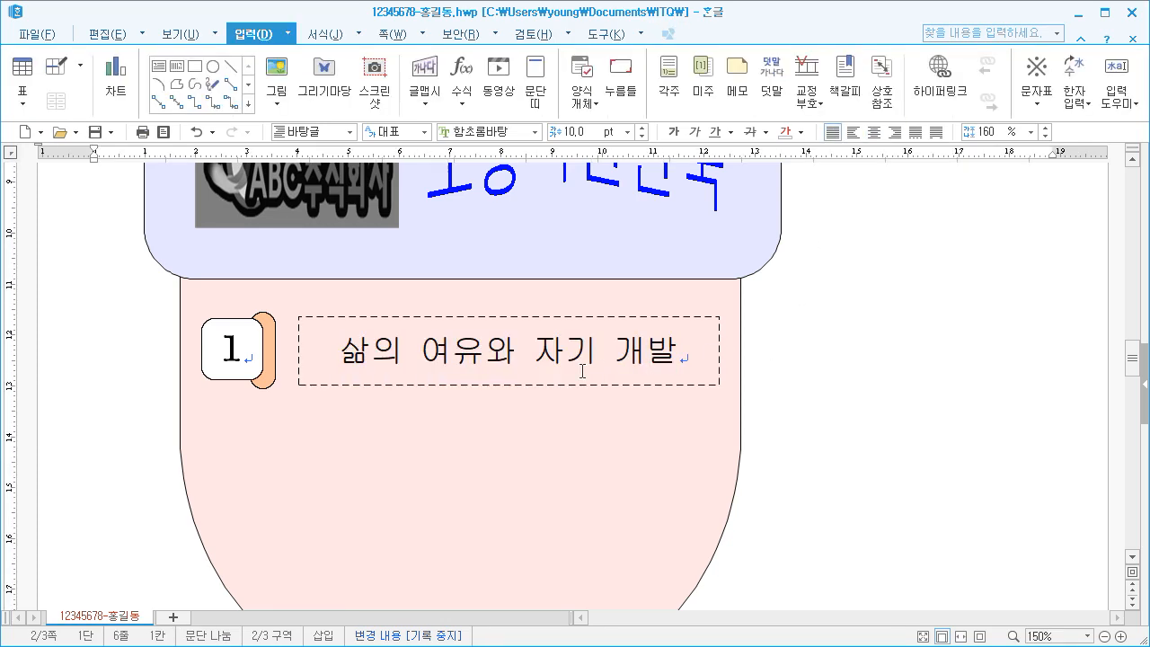
# Select the numbered box, orange shape and dashed text box together and copy them twice straight down at even spacing
pyautogui.scroll(-2, 584, 369)
pyautogui.scroll(1, 577, 364)
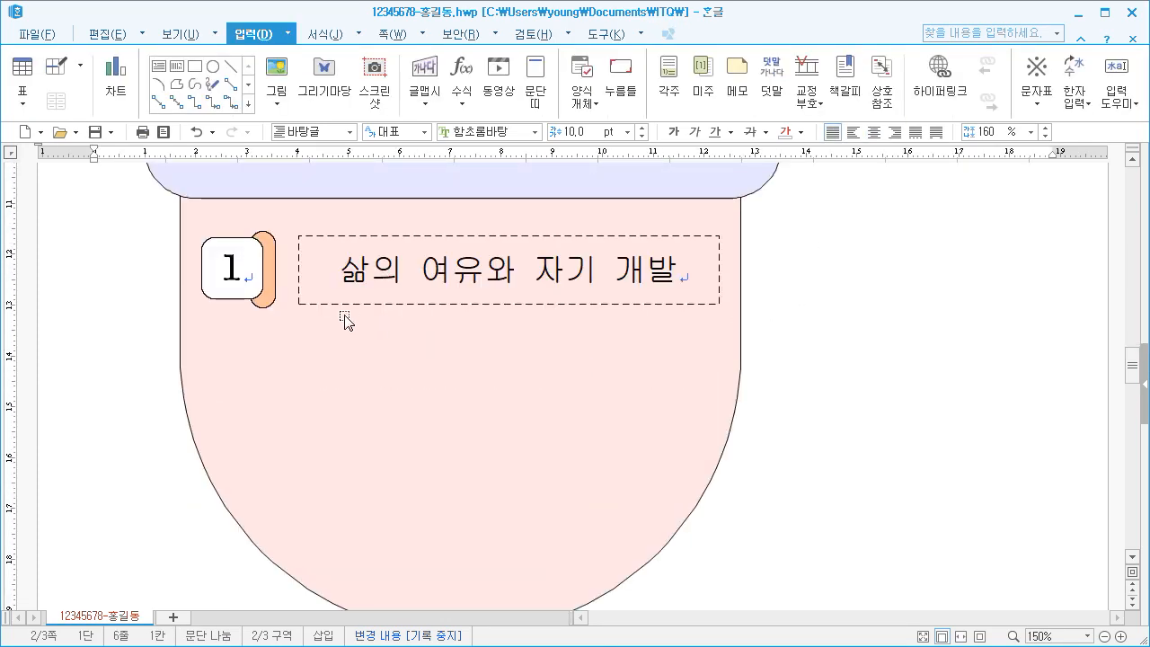
pyautogui.click(204, 280)
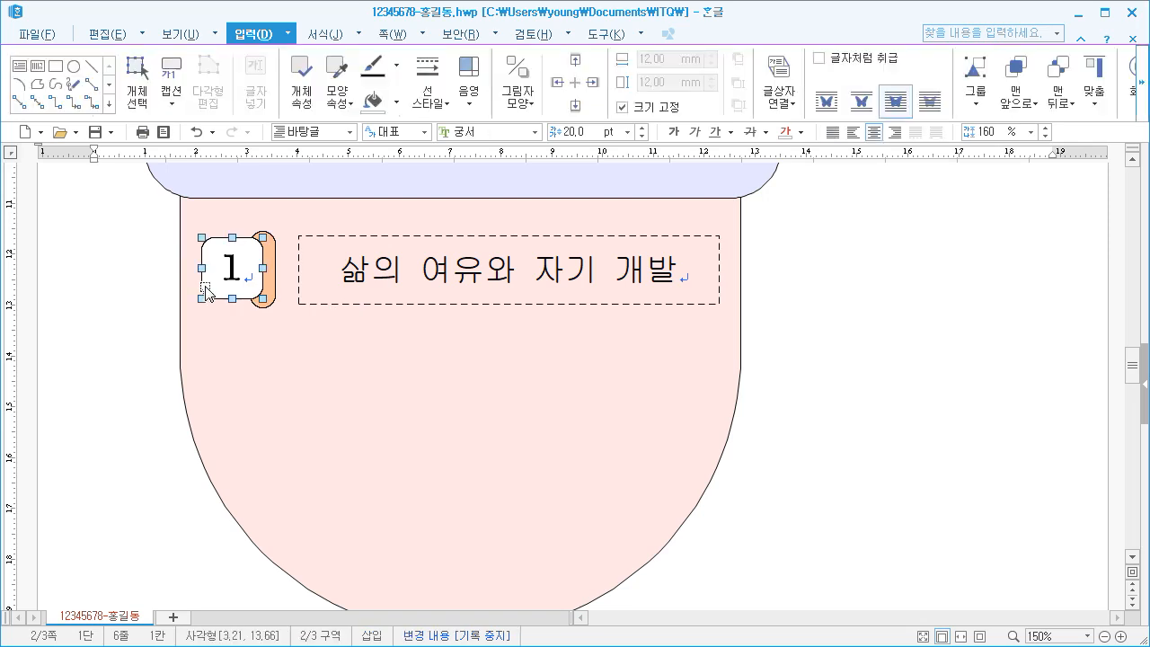
pyautogui.keyDown('shift'); pyautogui.click(272, 284); pyautogui.keyUp('shift')
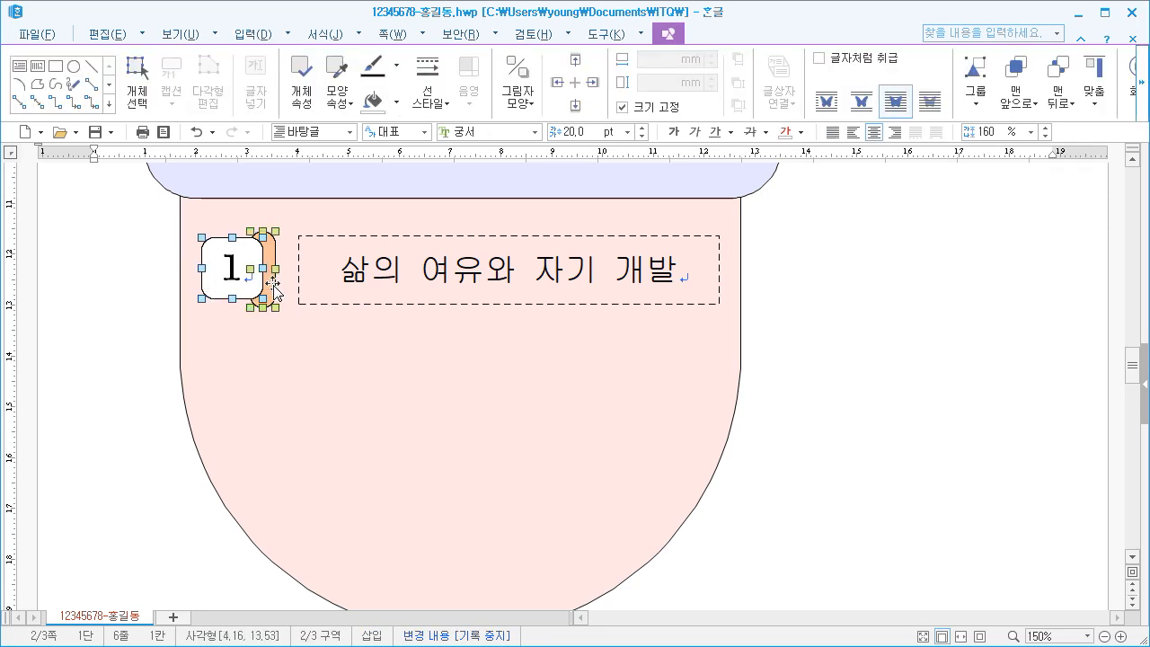
pyautogui.keyDown('shift'); pyautogui.click(334, 297); pyautogui.keyUp('shift')
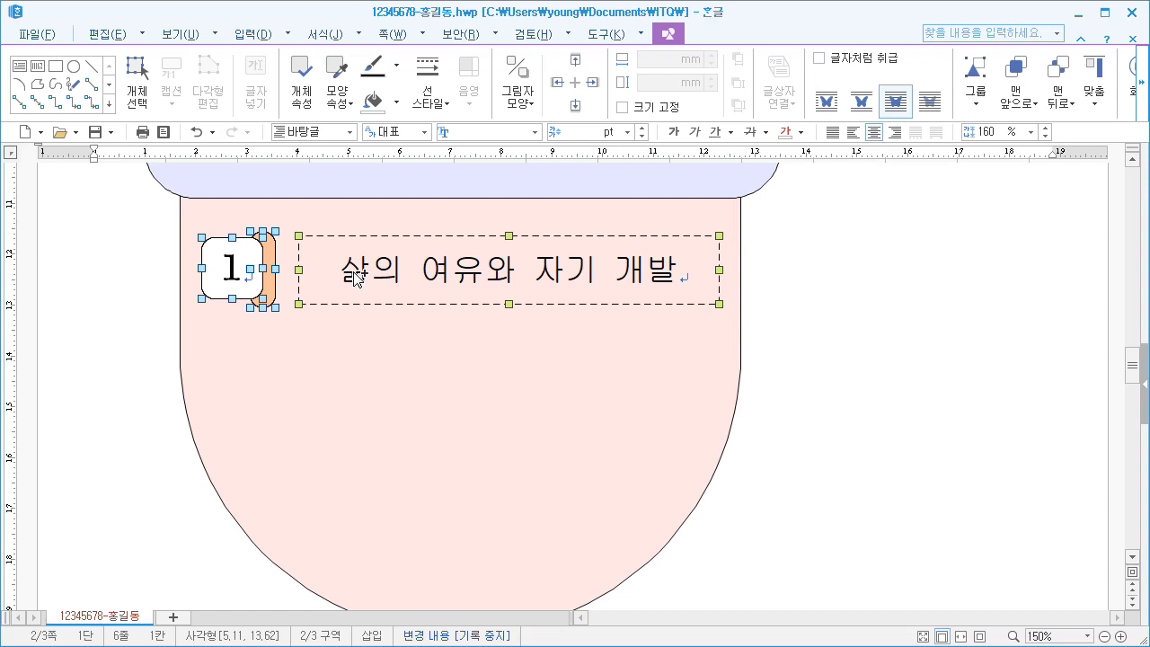
pyautogui.moveTo(355, 277); pyautogui.dragTo(360, 514)
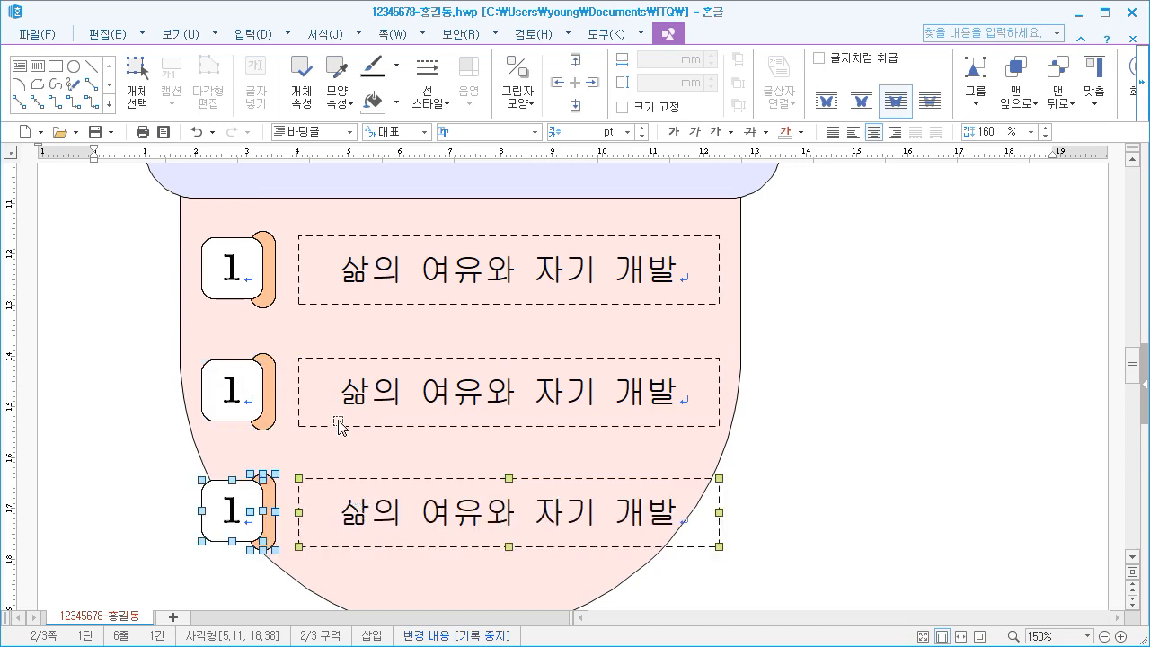
# Change the numbers in the second and third rounded boxes to 2 and 3
pyautogui.doubleClick(228, 386)
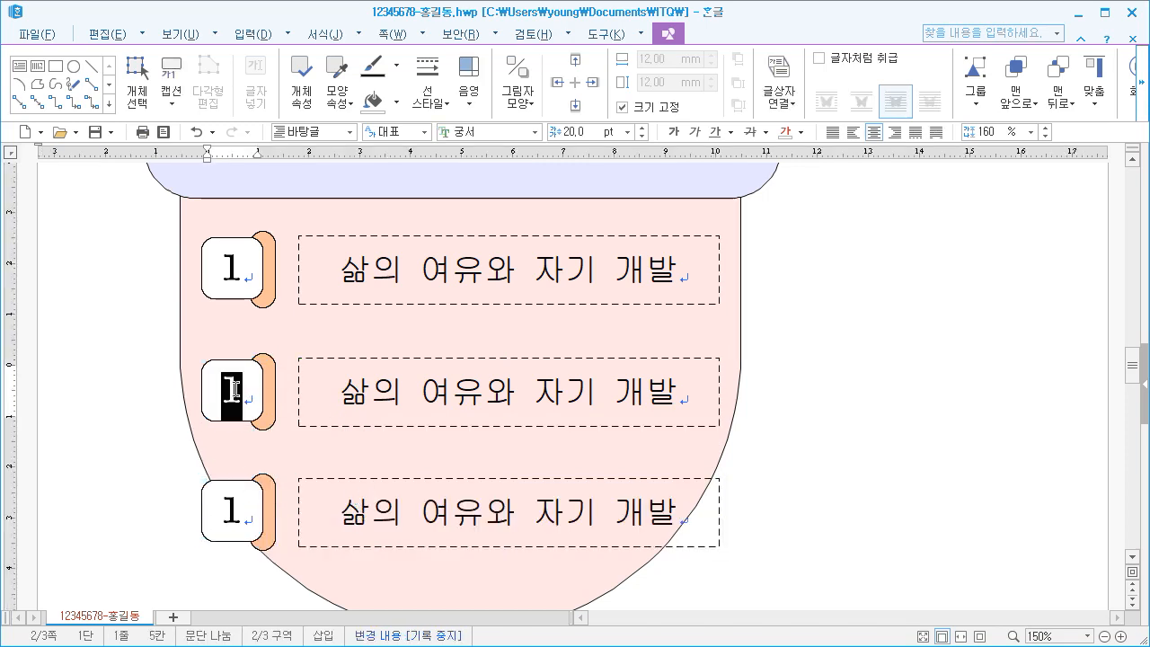
pyautogui.write('2')
pyautogui.doubleClick(231, 512)
pyautogui.write('3')
# Replace the second dashed box's text with 업무 효율성 향상 and the third's with 일과 가정의 병행
pyautogui.moveTo(338, 390); pyautogui.dragTo(700, 392)
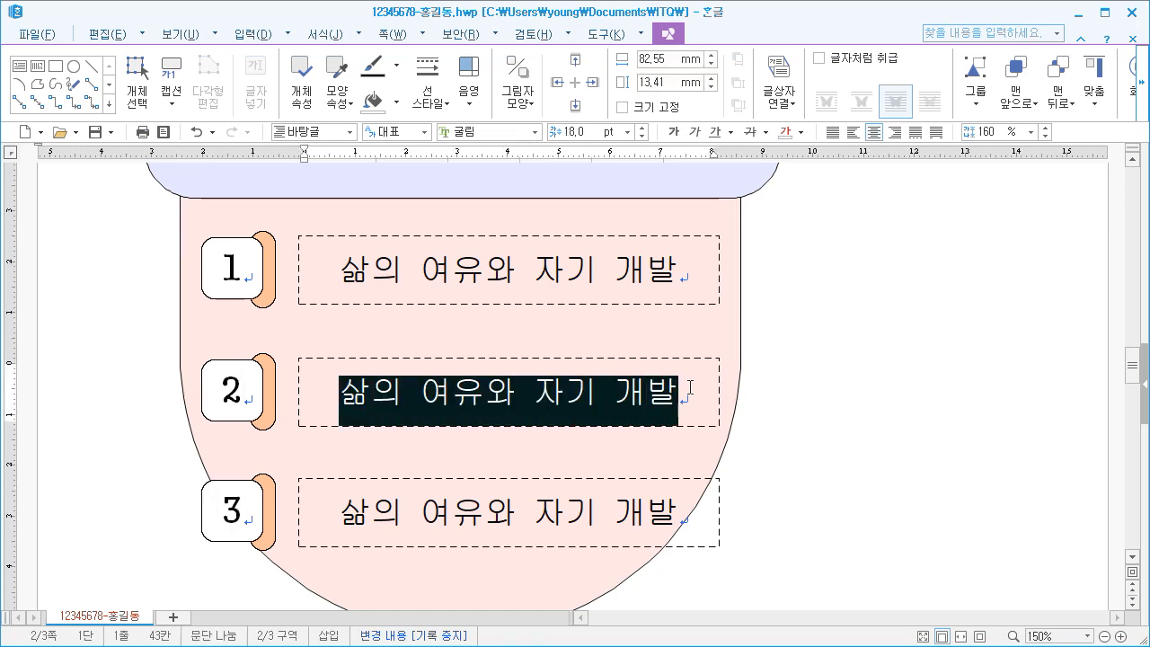
pyautogui.write('업무 효율성 향상')
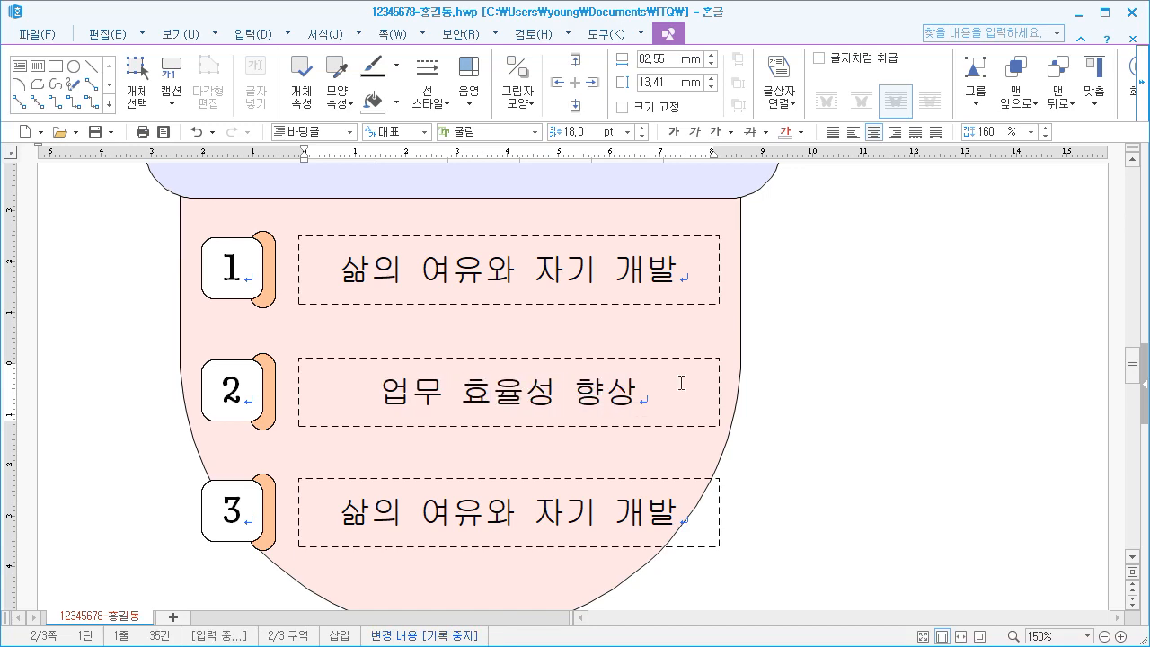
pyautogui.moveTo(339, 512); pyautogui.dragTo(678, 512)
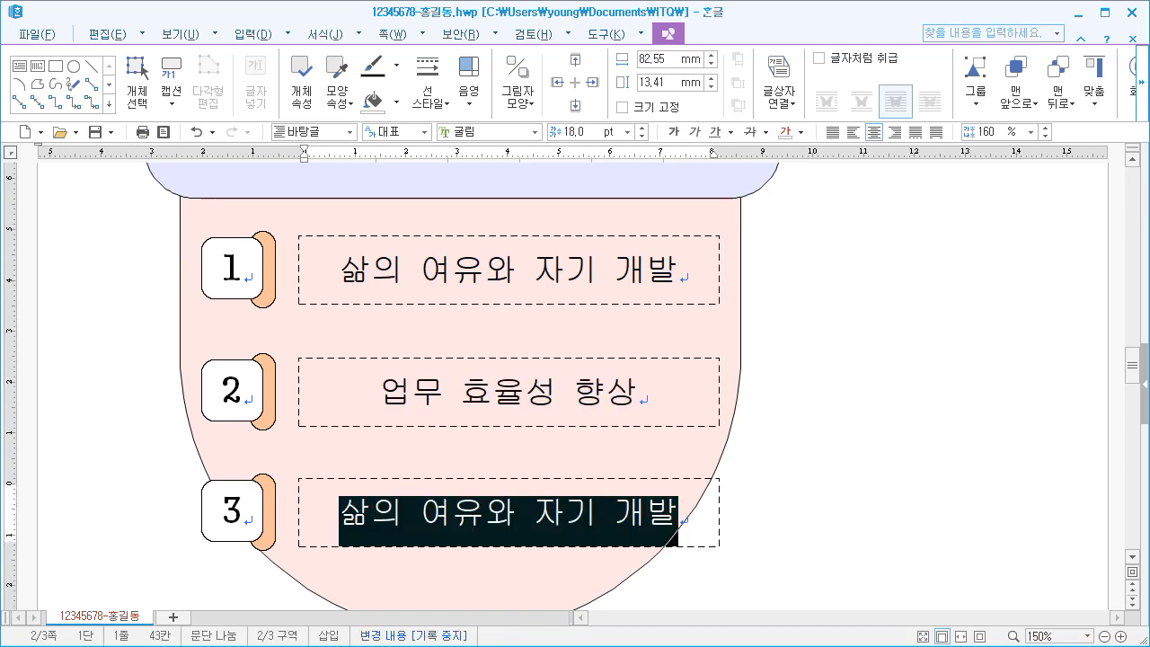
pyautogui.write('일과 ')
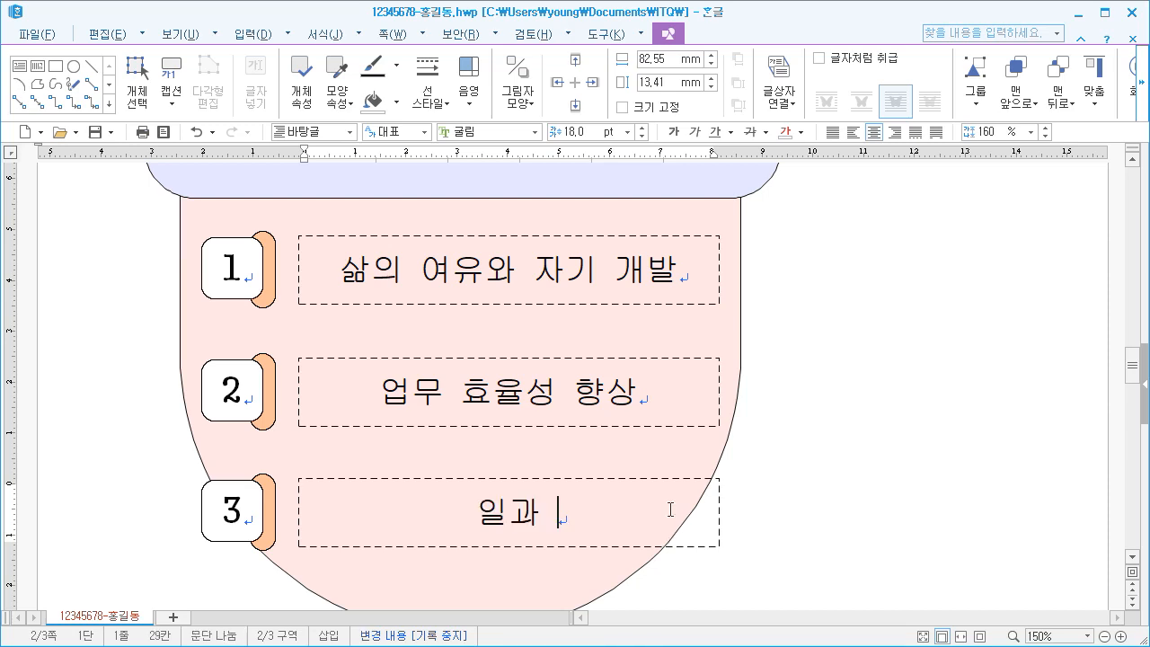
pyautogui.write('가저ㅇ의 병')
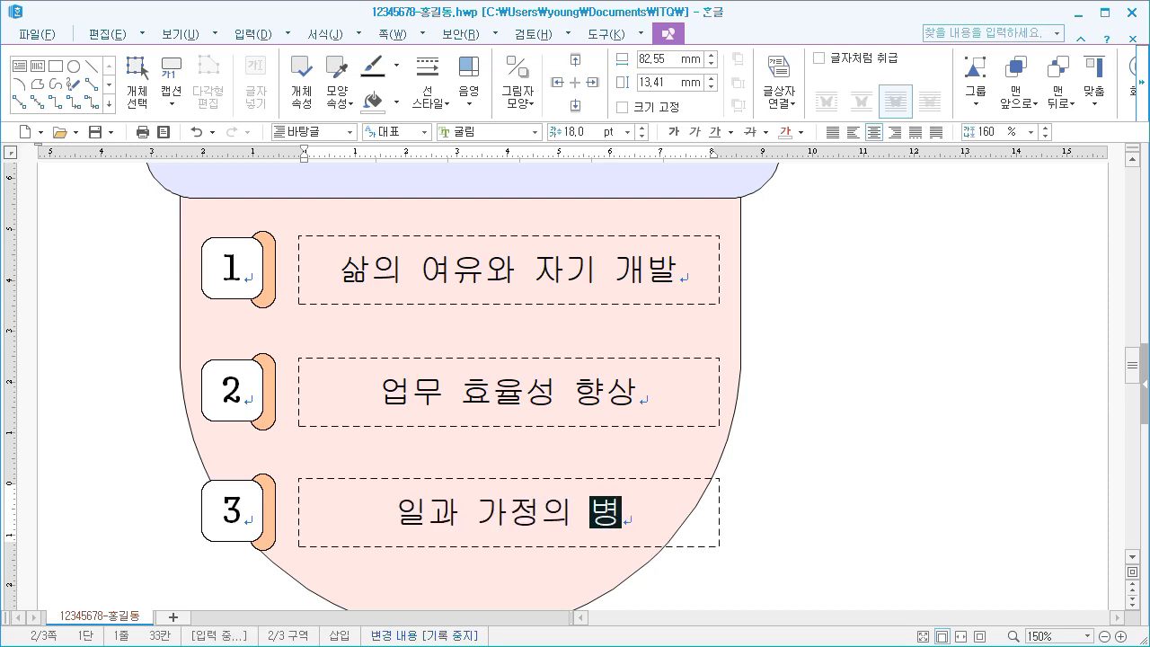
pyautogui.write('행')
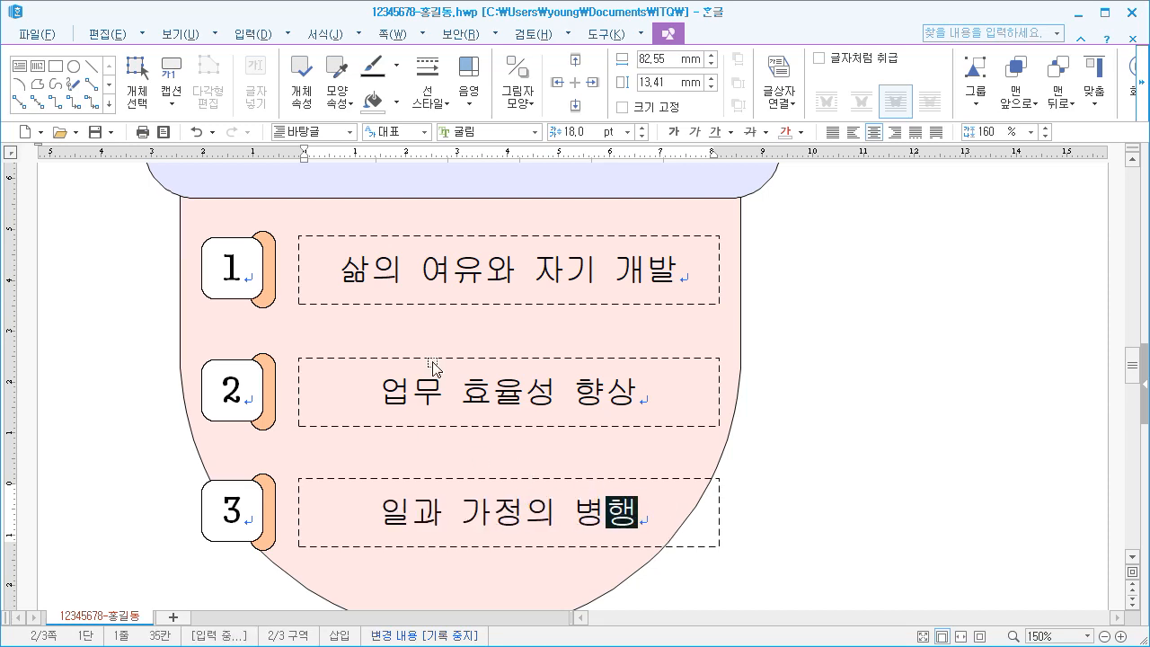
# Fill the tab shape behind the number 2 box with a light red
pyautogui.doubleClick(271, 431)
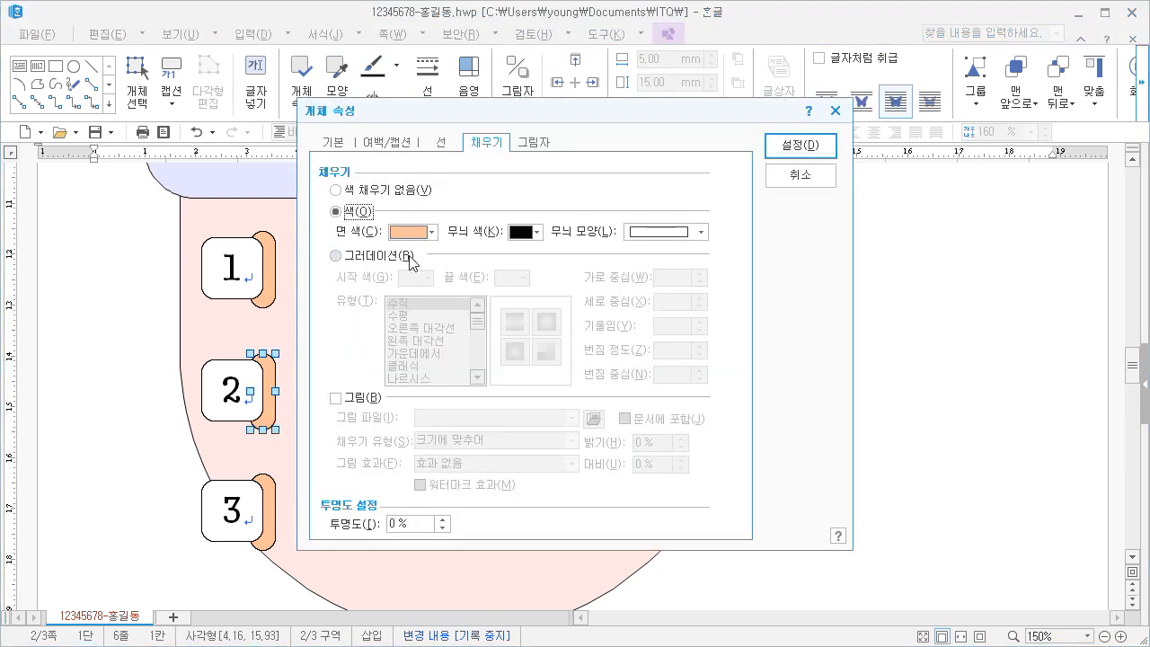
pyautogui.click(429, 232)
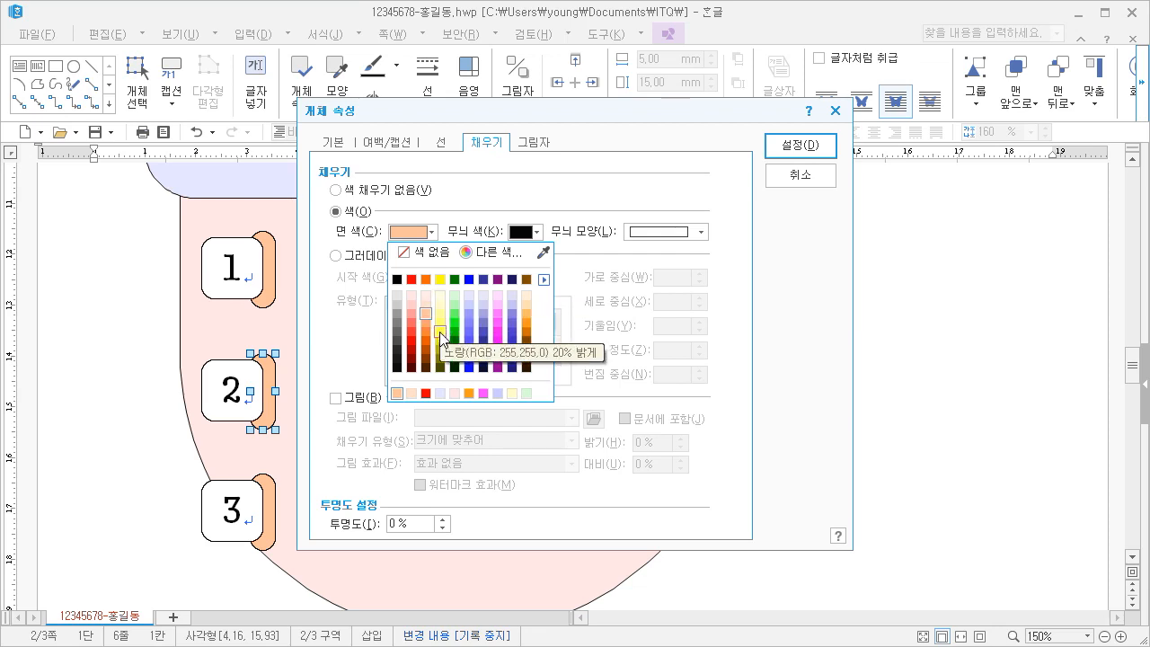
pyautogui.click(416, 340)
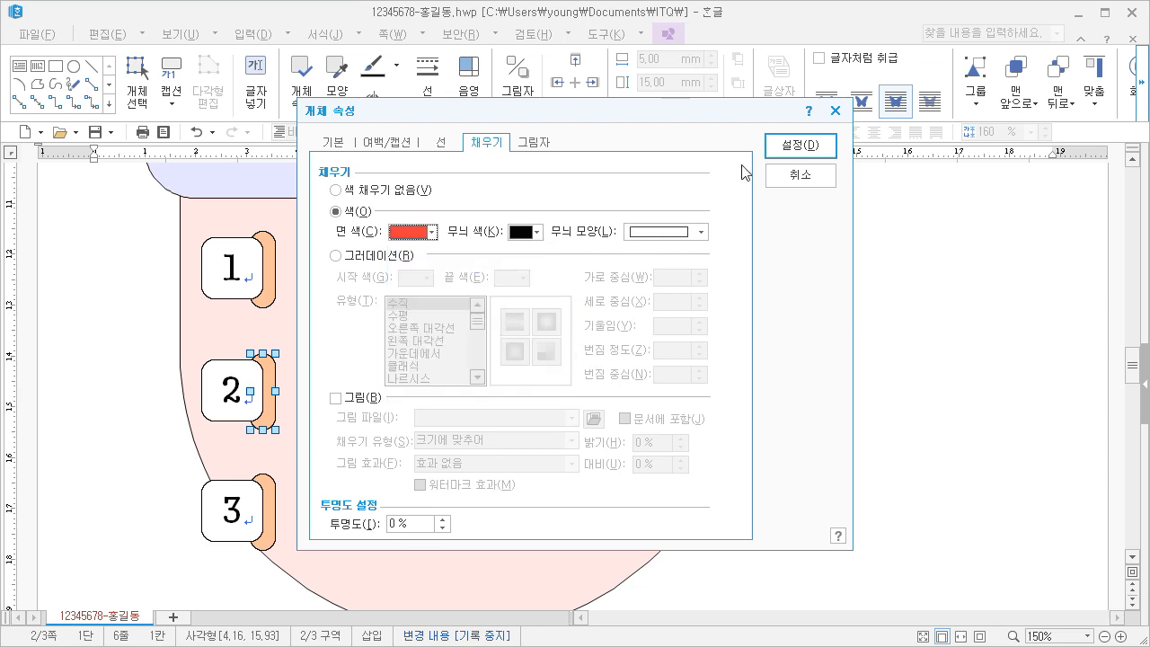
pyautogui.click(795, 145)
# Fill the tab shape behind the number 3 box with a dark orange-brown and deselect it
pyautogui.click(269, 512)
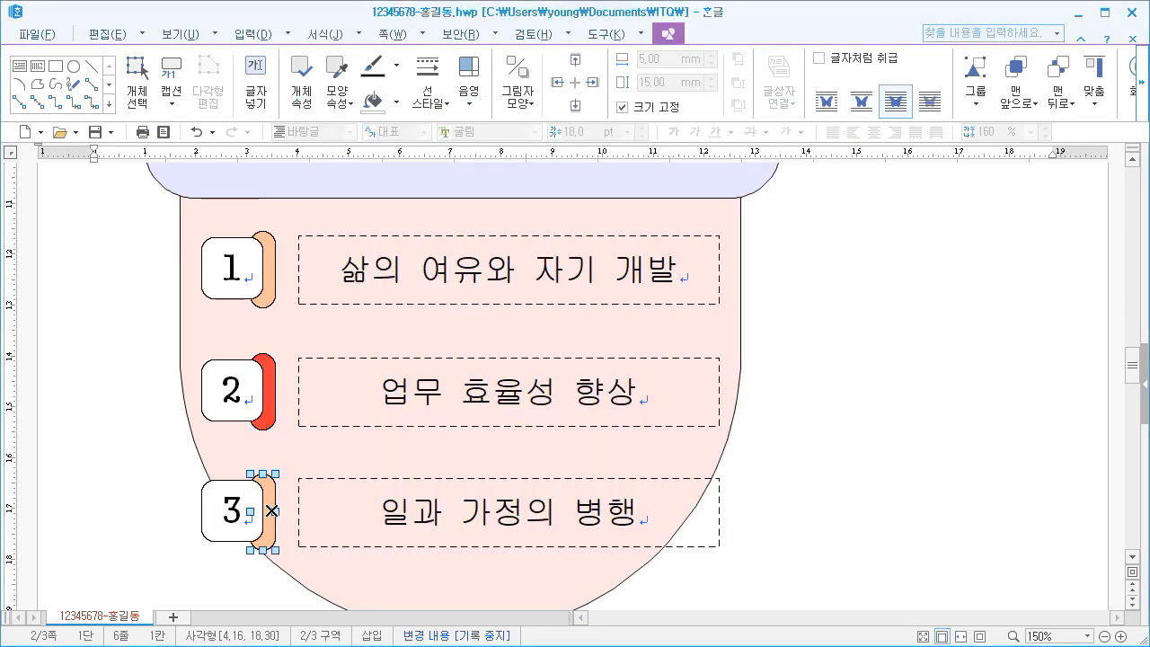
pyautogui.rightClick(280, 493)
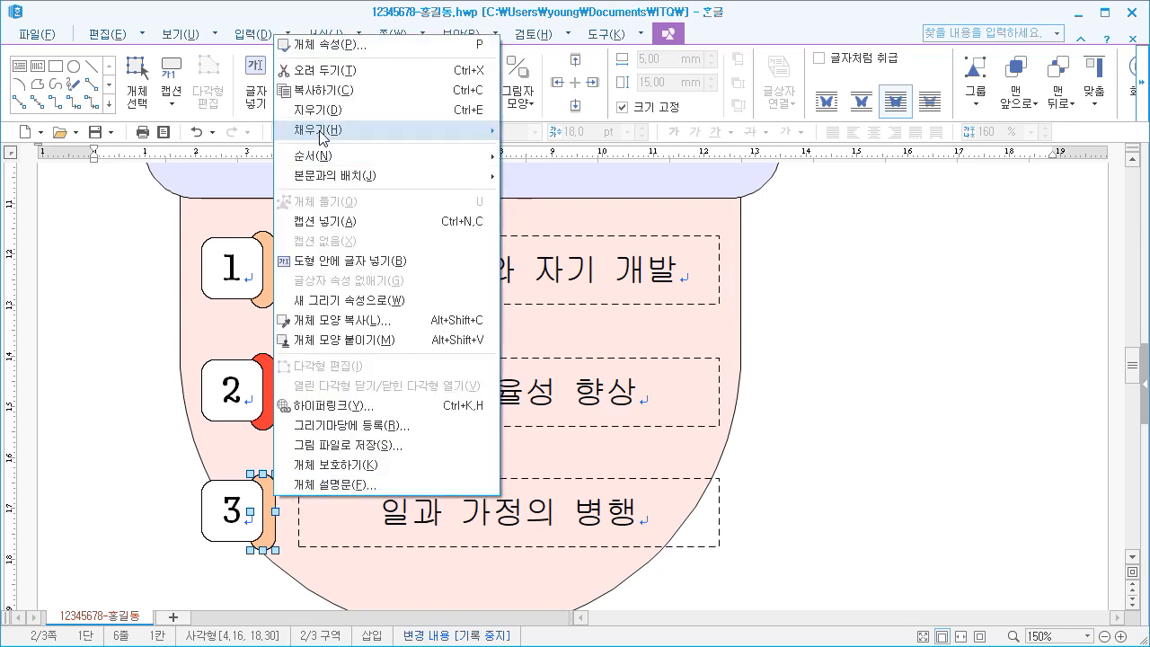
pyautogui.click(344, 47)
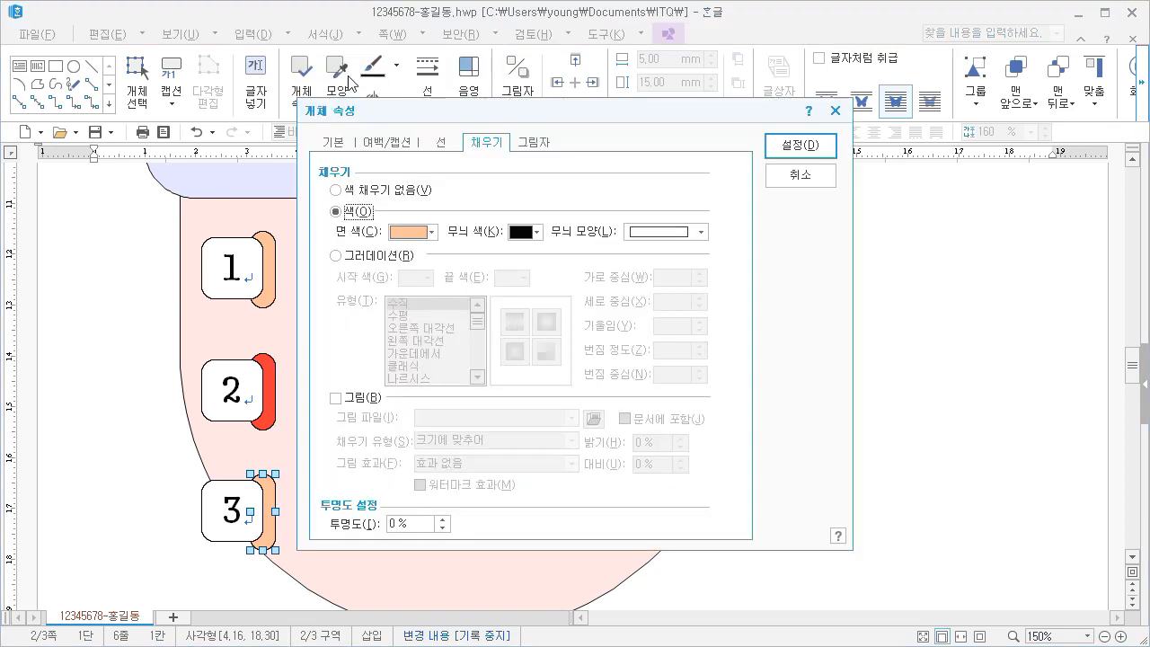
pyautogui.click(421, 232)
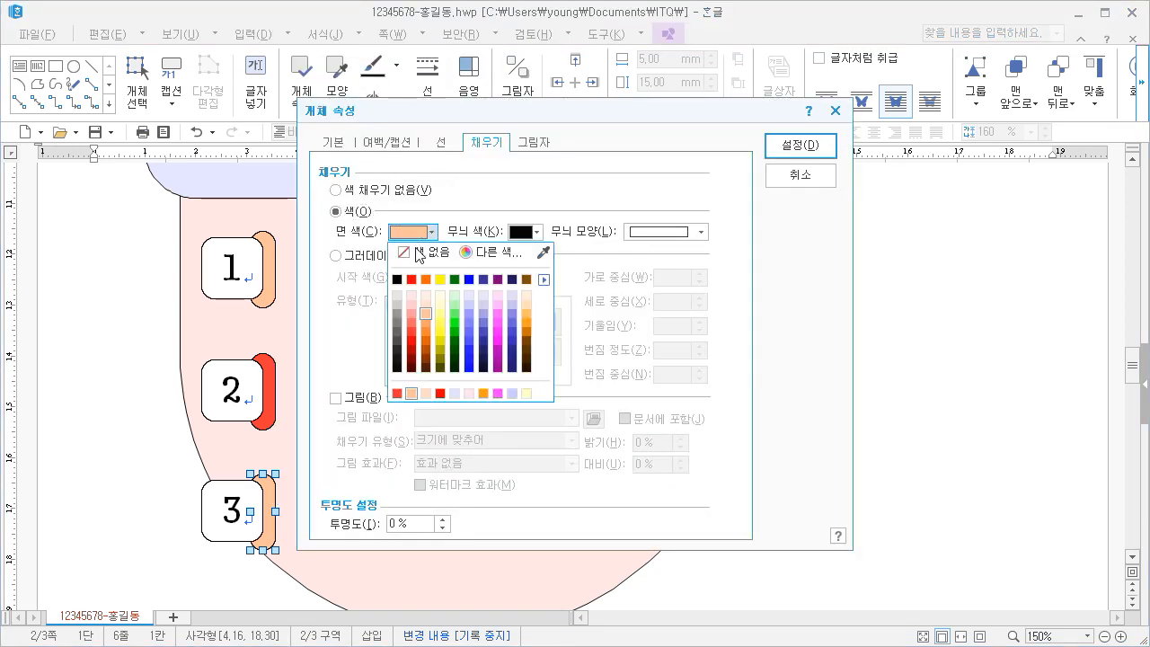
pyautogui.click(427, 356)
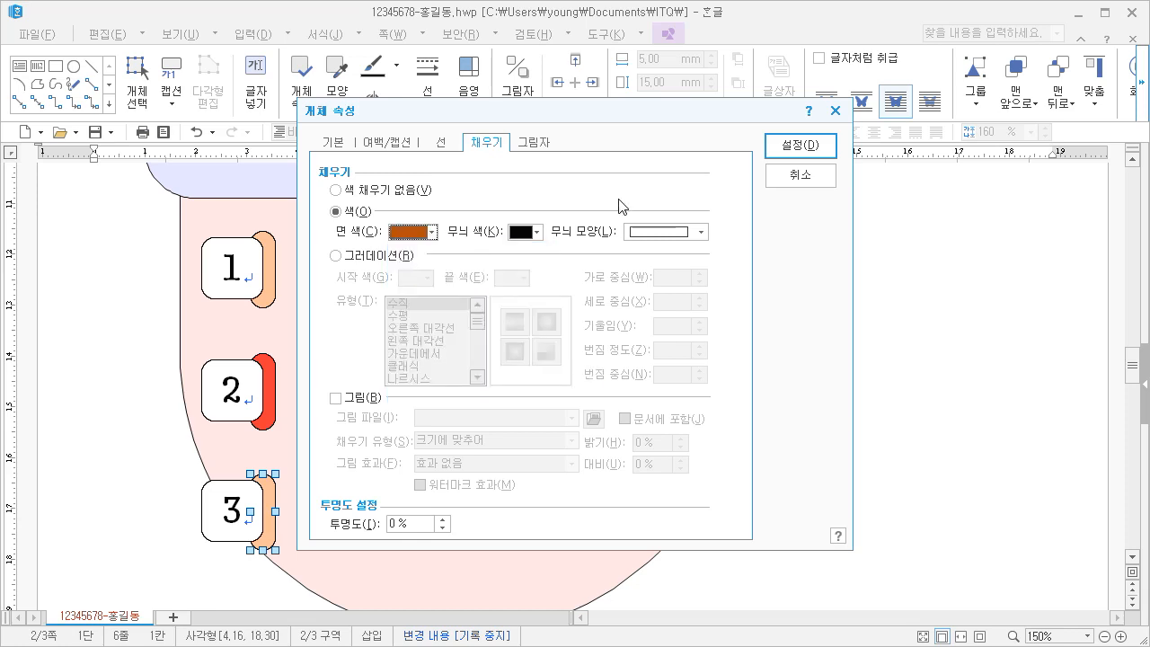
pyautogui.click(797, 145)
pyautogui.press('Escape')
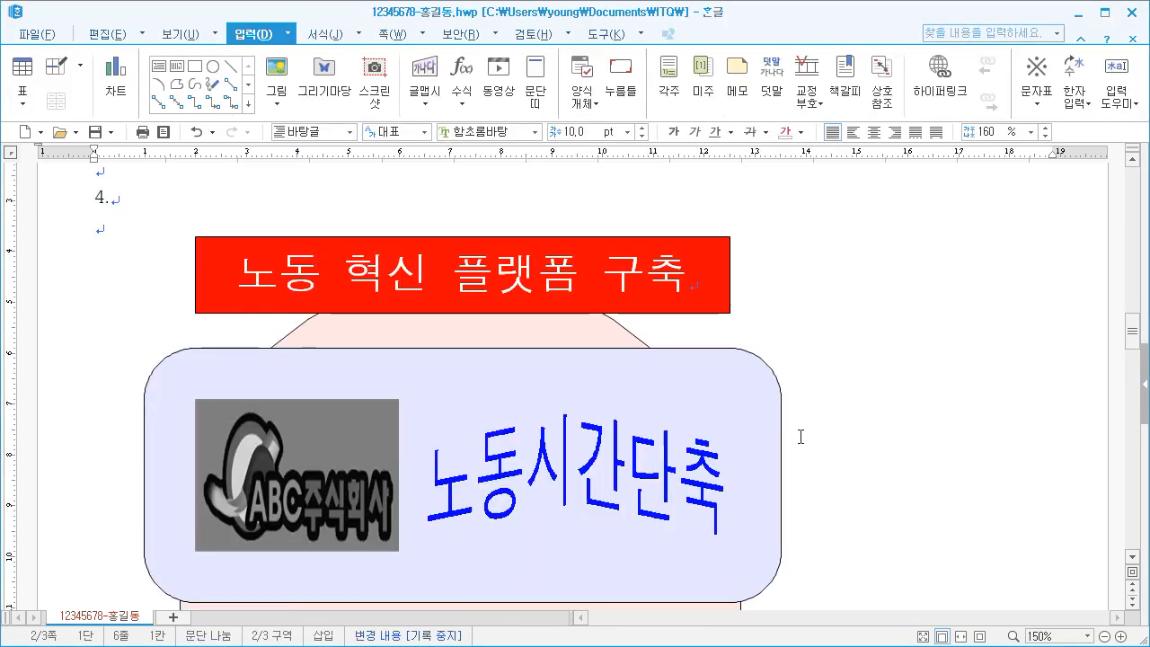
# Enter the title 2019 노동시간 혁신 박람회 on the first line of page 3
pyautogui.scroll(-5, 803, 431)
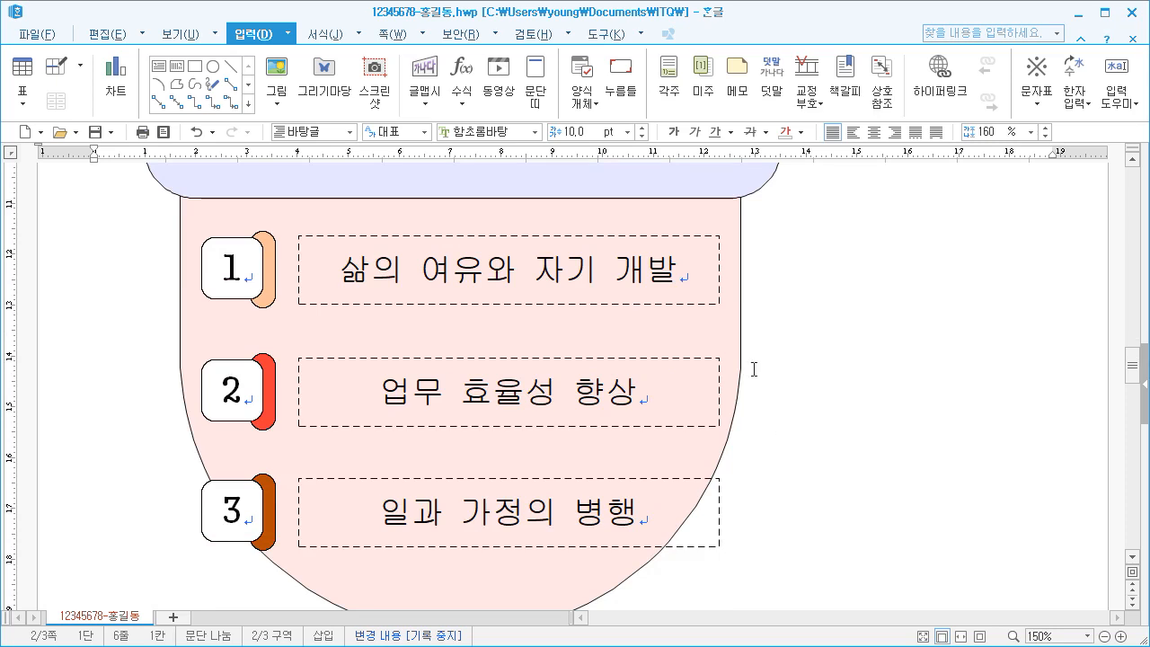
pyautogui.scroll(-2, 757, 370)
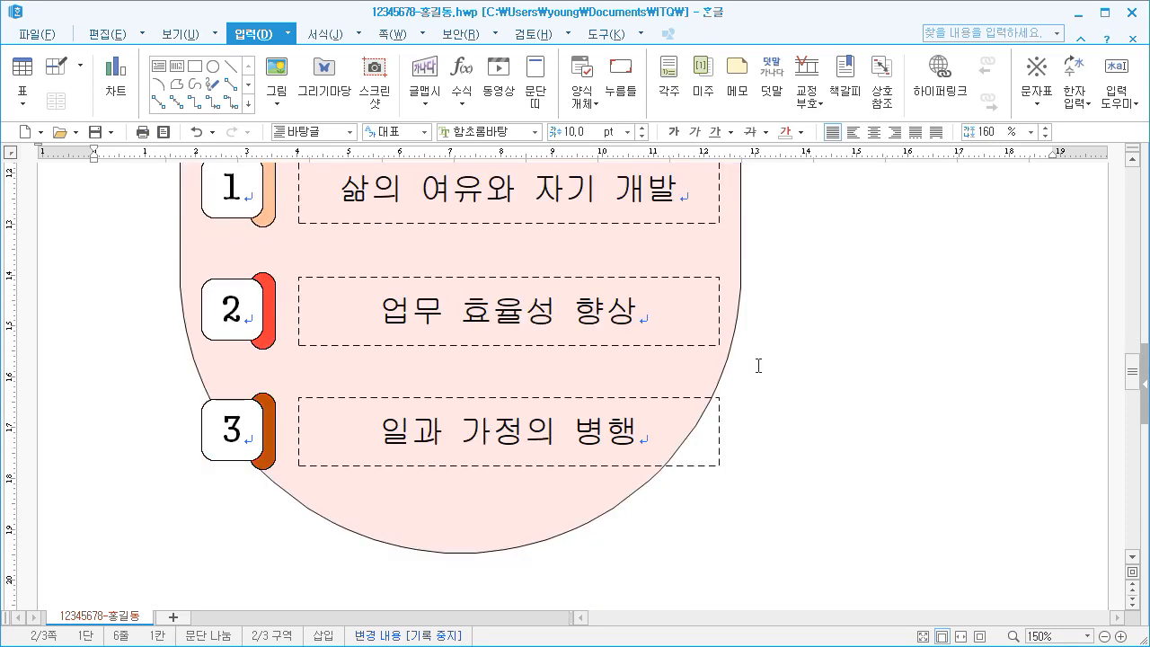
pyautogui.scroll(8, 758, 366)
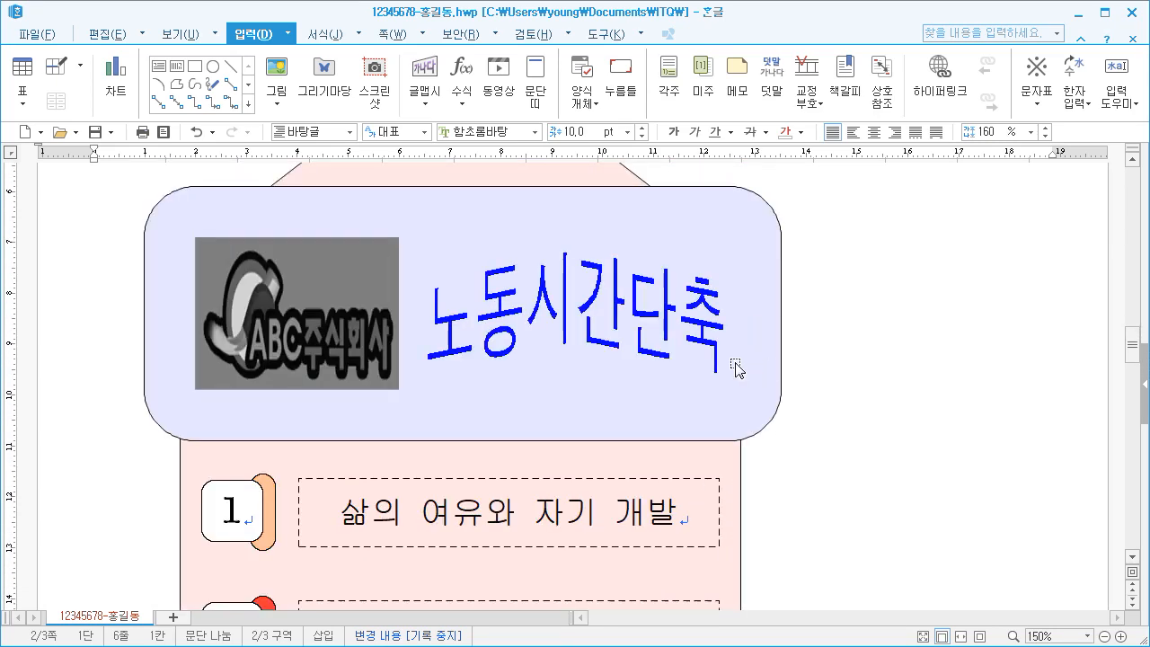
pyautogui.scroll(-10, 735, 364)
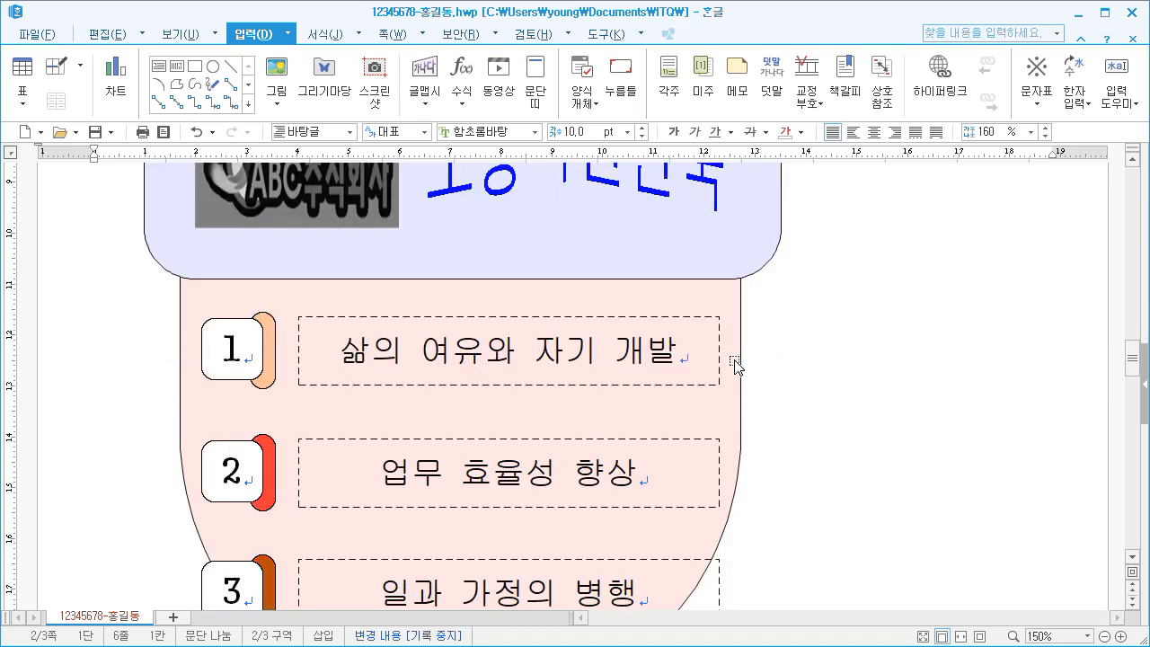
pyautogui.scroll(-8, 700, 350)
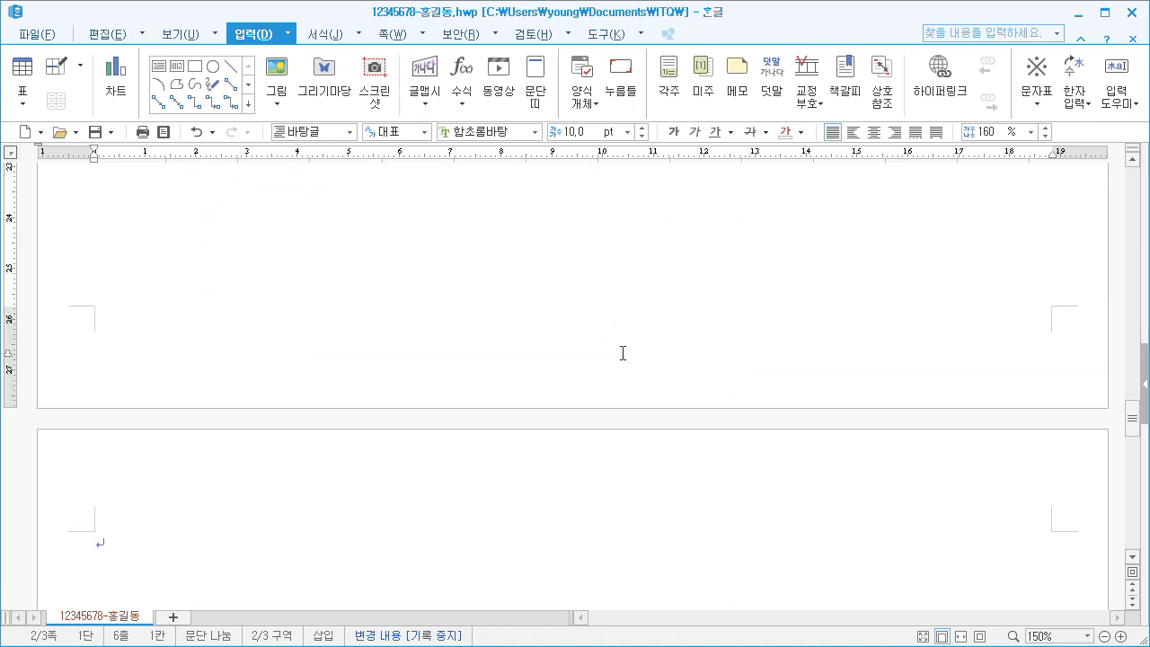
pyautogui.click(306, 388)
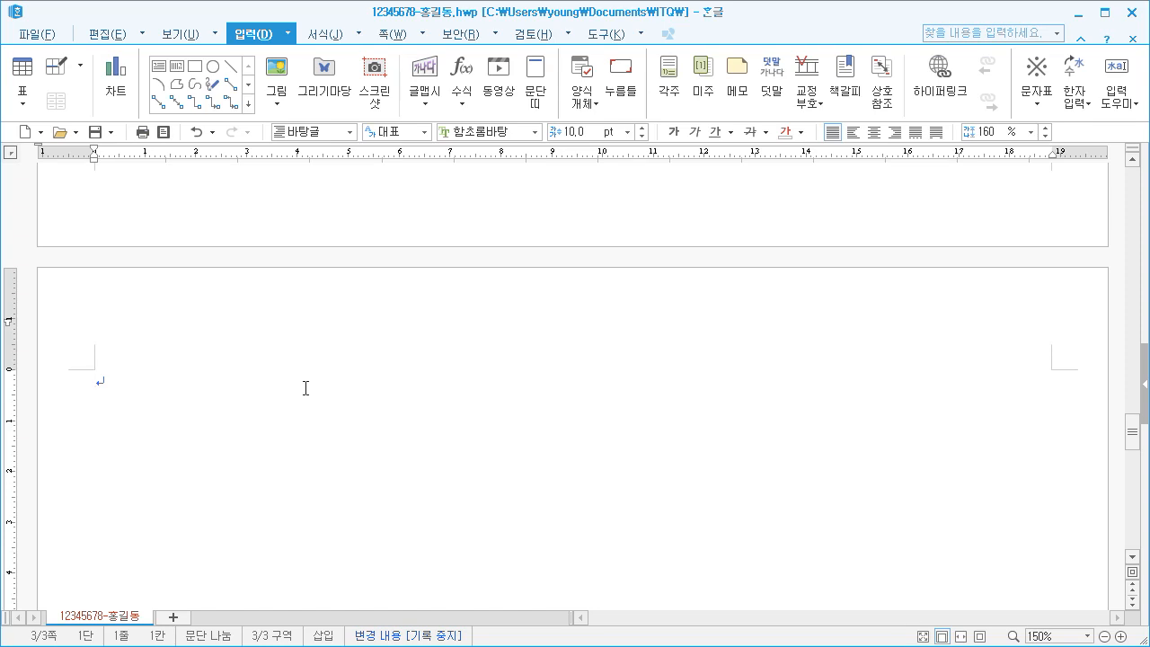
pyautogui.write('2019 노동시간 ㅎ')
pyautogui.write('ㅕㄱ시')
pyautogui.write('박람회')
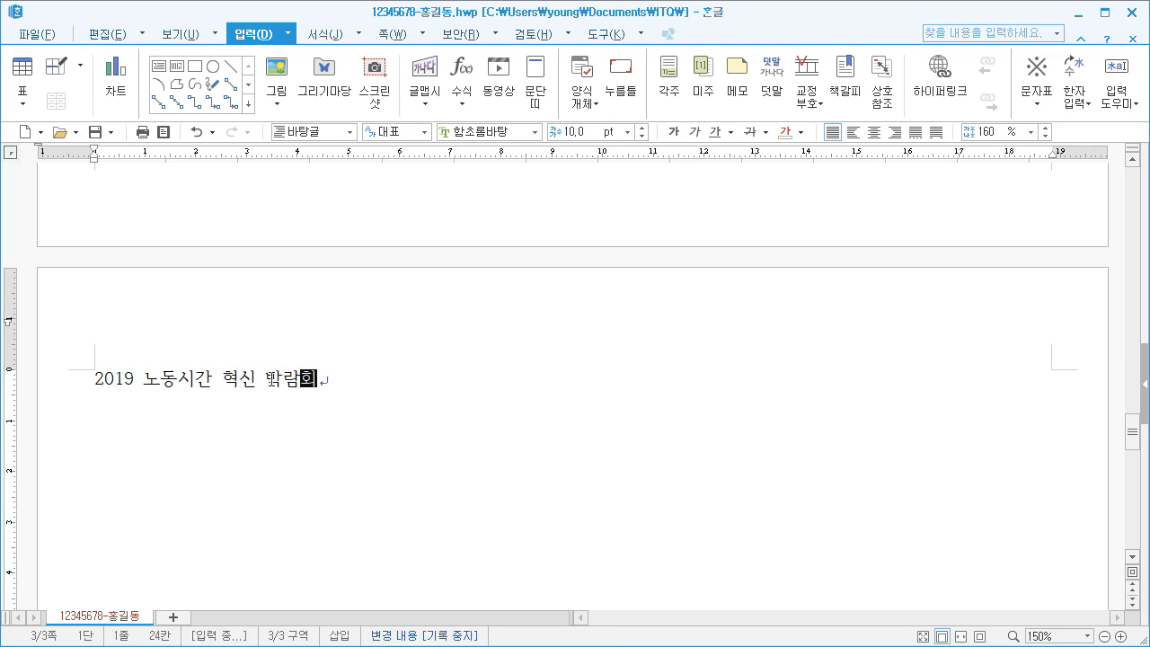
# Insert a bookmark named 노동 at the start of the page 3 title
pyautogui.press('Home')
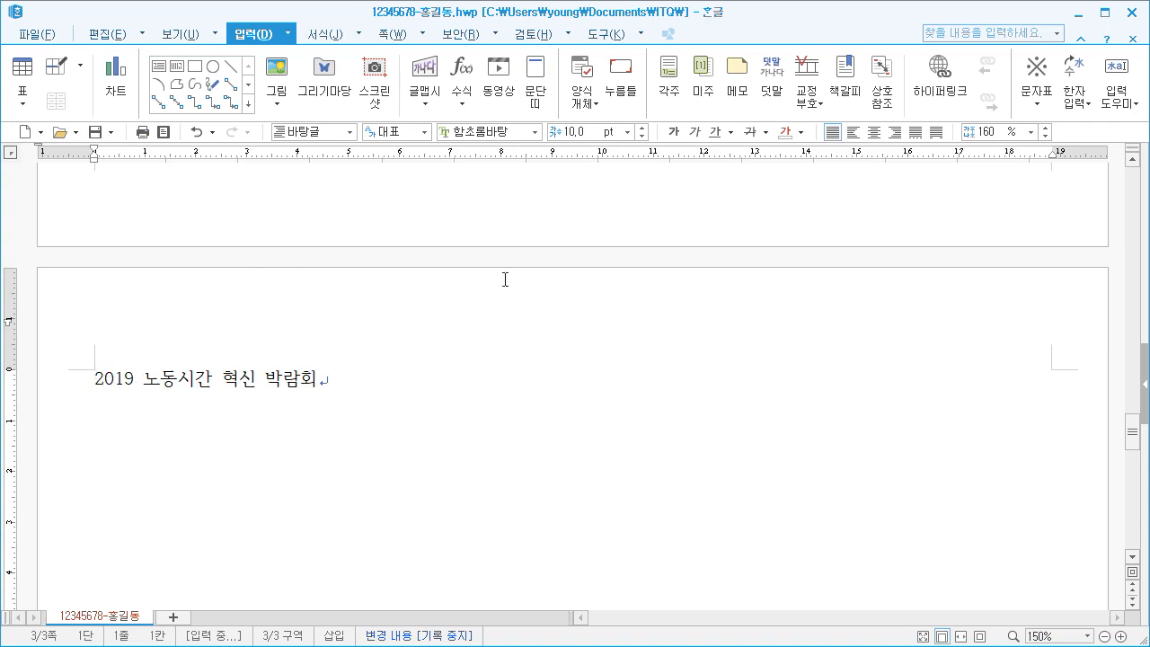
pyautogui.click(844, 105)
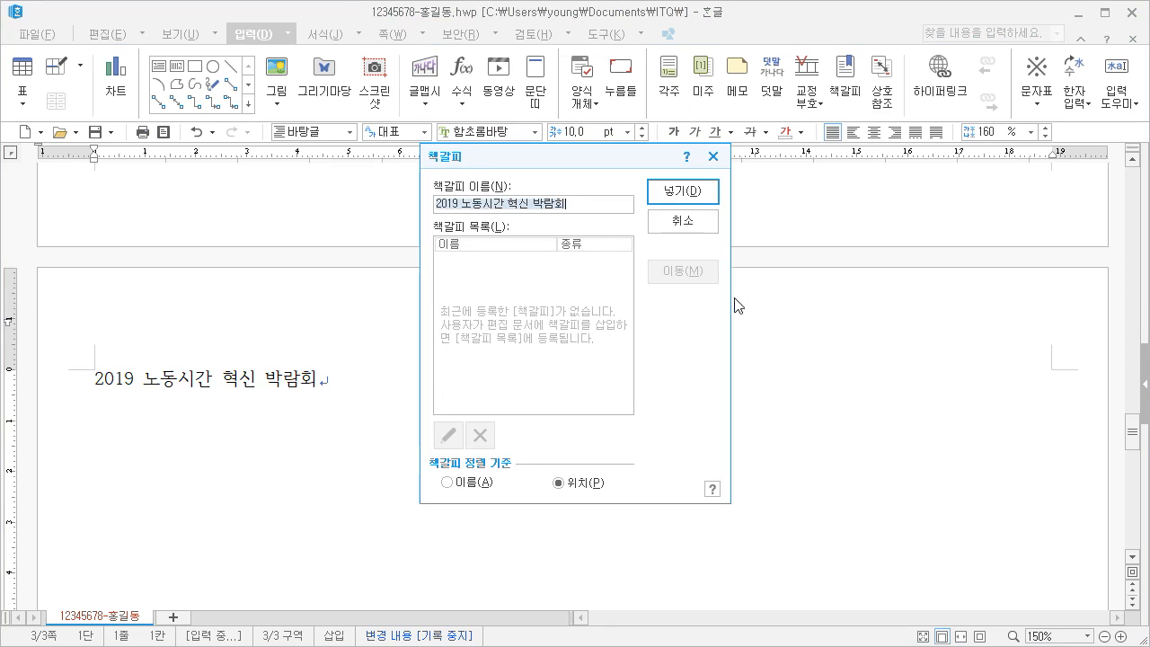
pyautogui.write('노동')
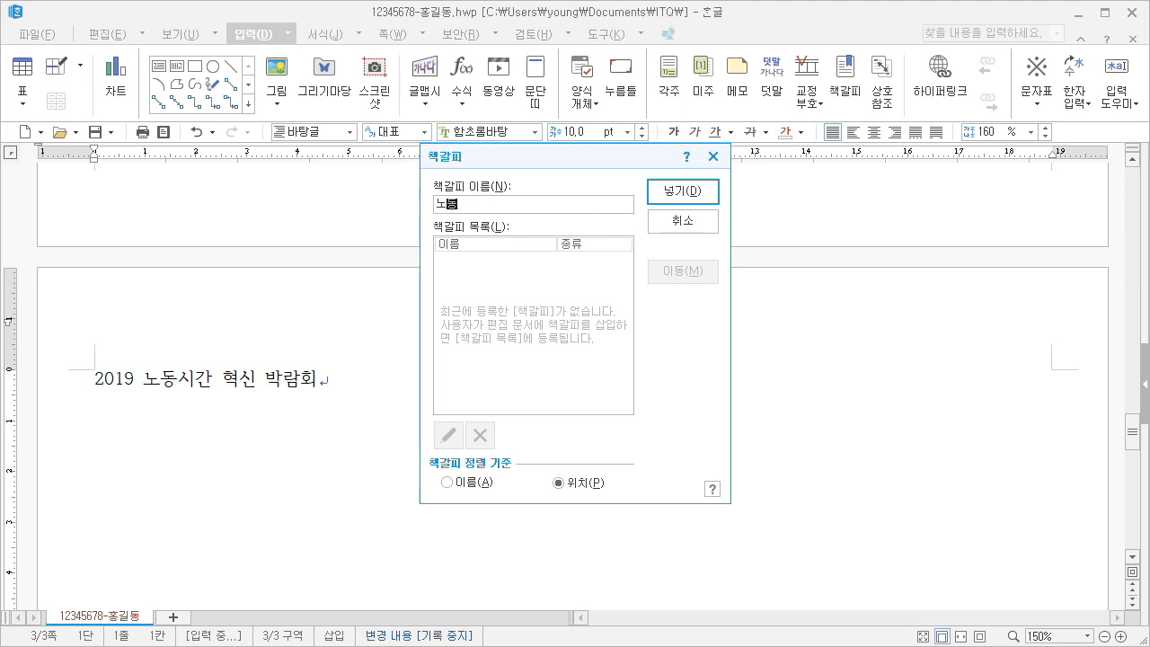
pyautogui.click(683, 192)
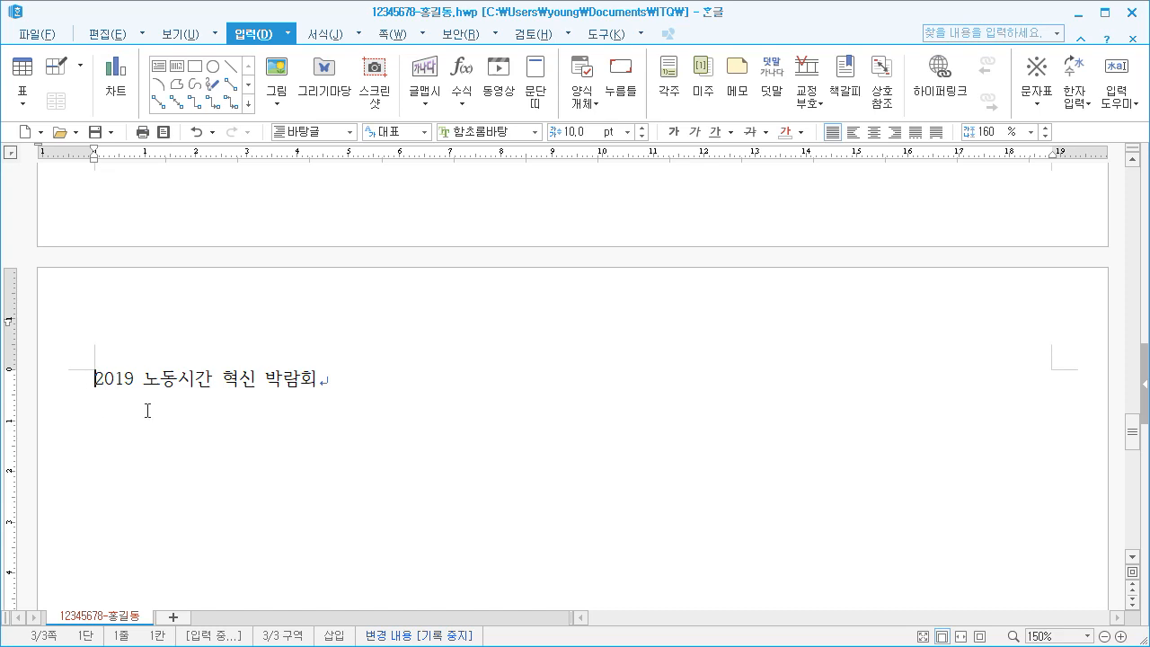
# Add a hyperlink from the ABC주식회사 logo picture to the 노동 bookmark in the current document
pyautogui.scroll(10, 147, 411)
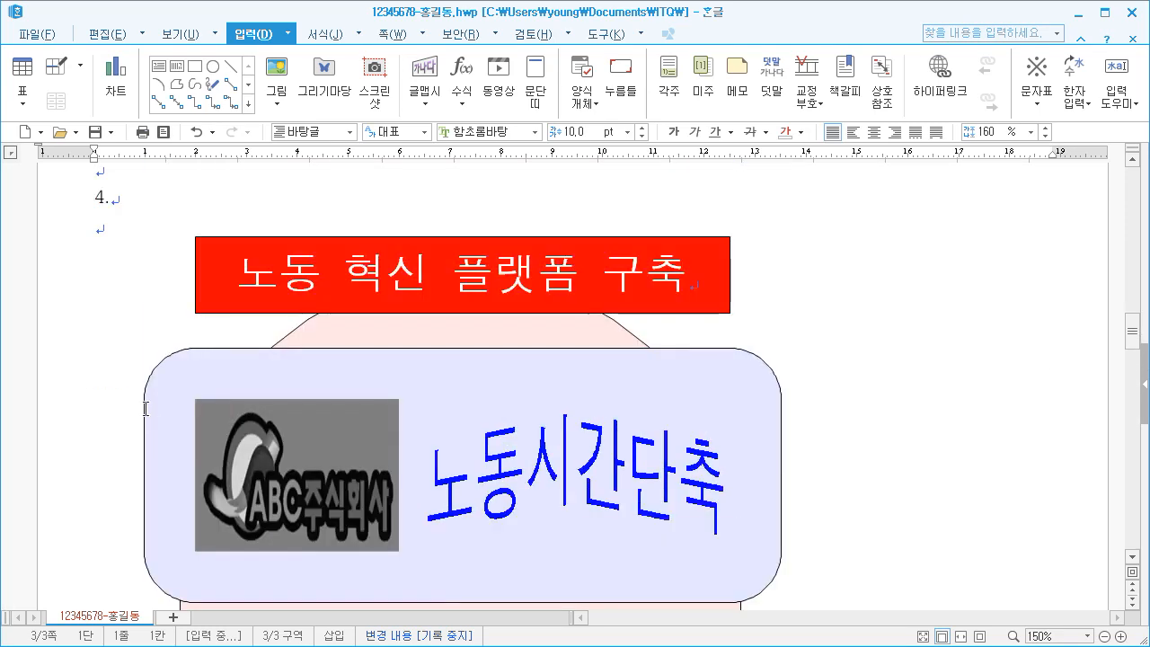
pyautogui.click(130, 281)
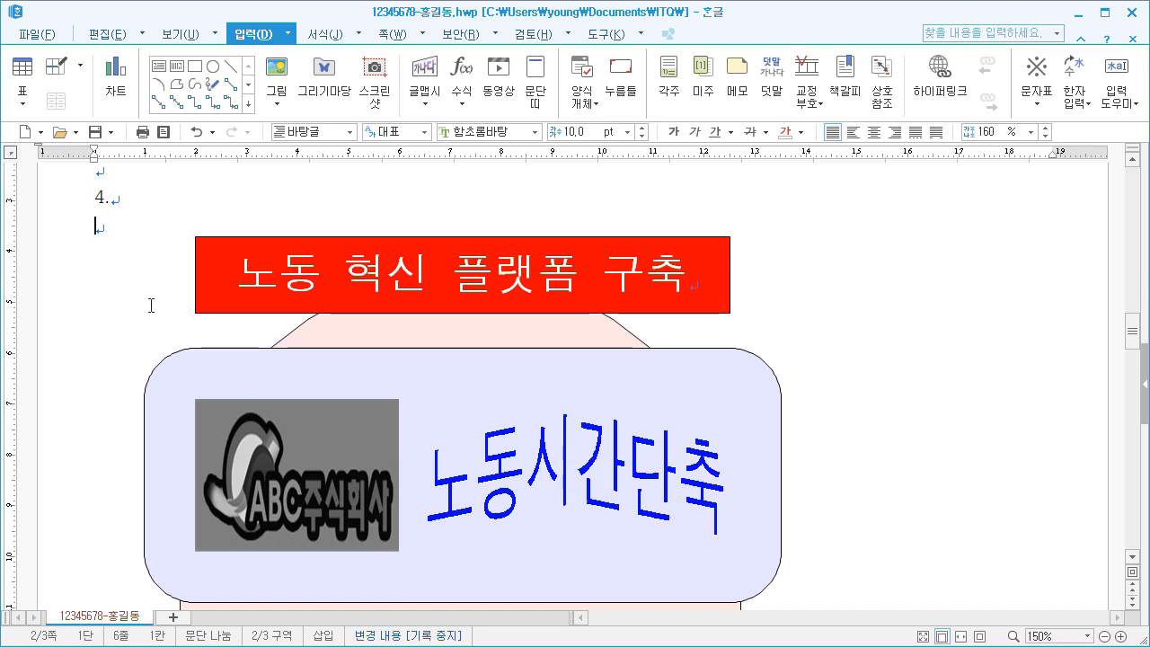
pyautogui.scroll(-1, 159, 375)
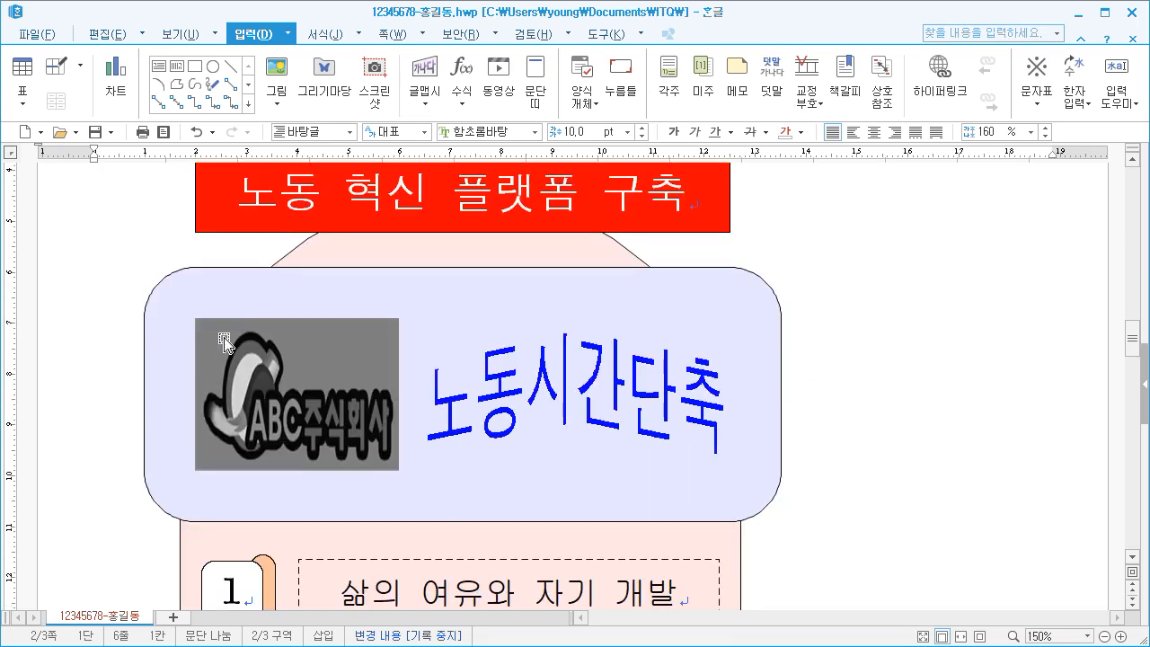
pyautogui.scroll(-1, 224, 354)
pyautogui.click(250, 273)
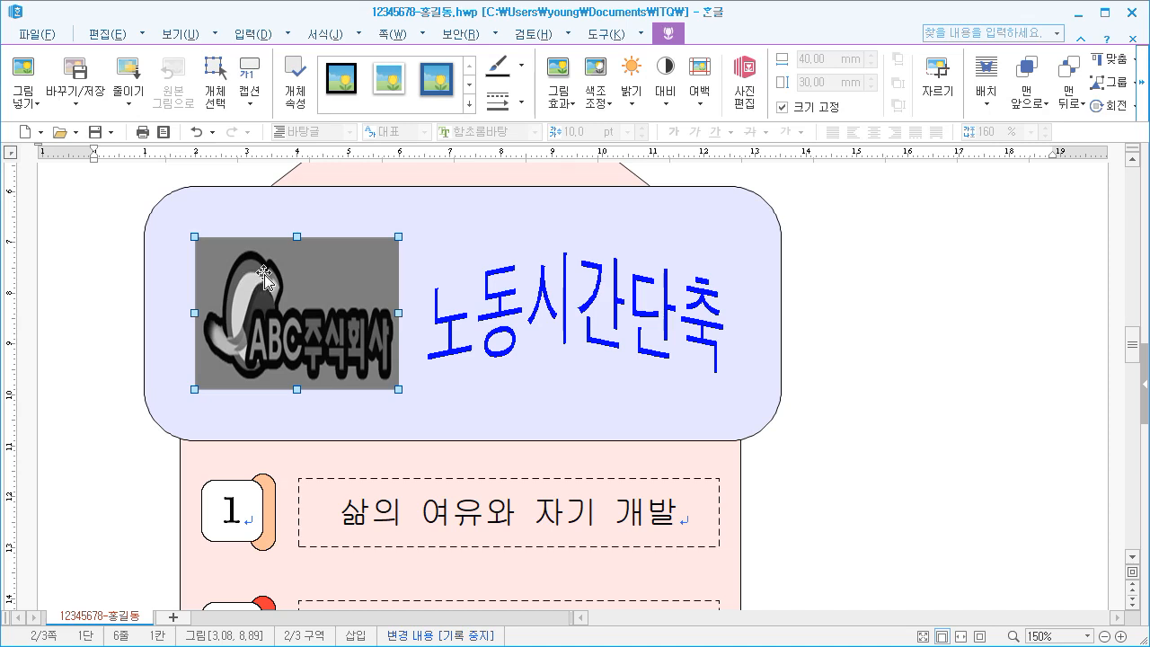
pyautogui.rightClick(259, 274)
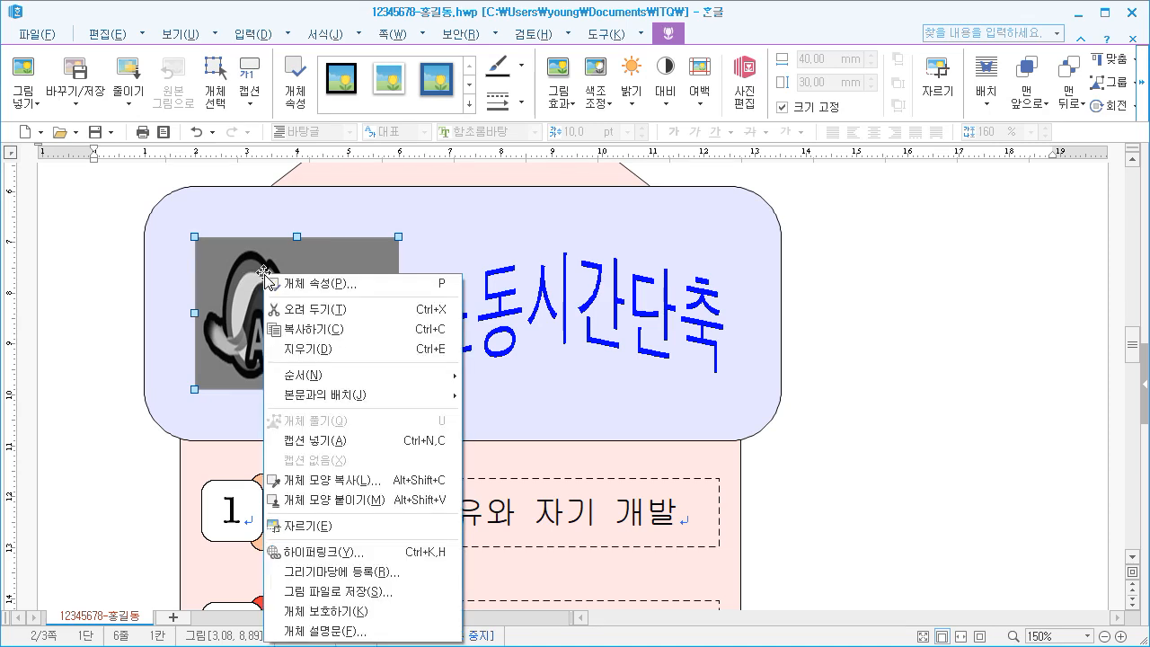
pyautogui.click(326, 557)
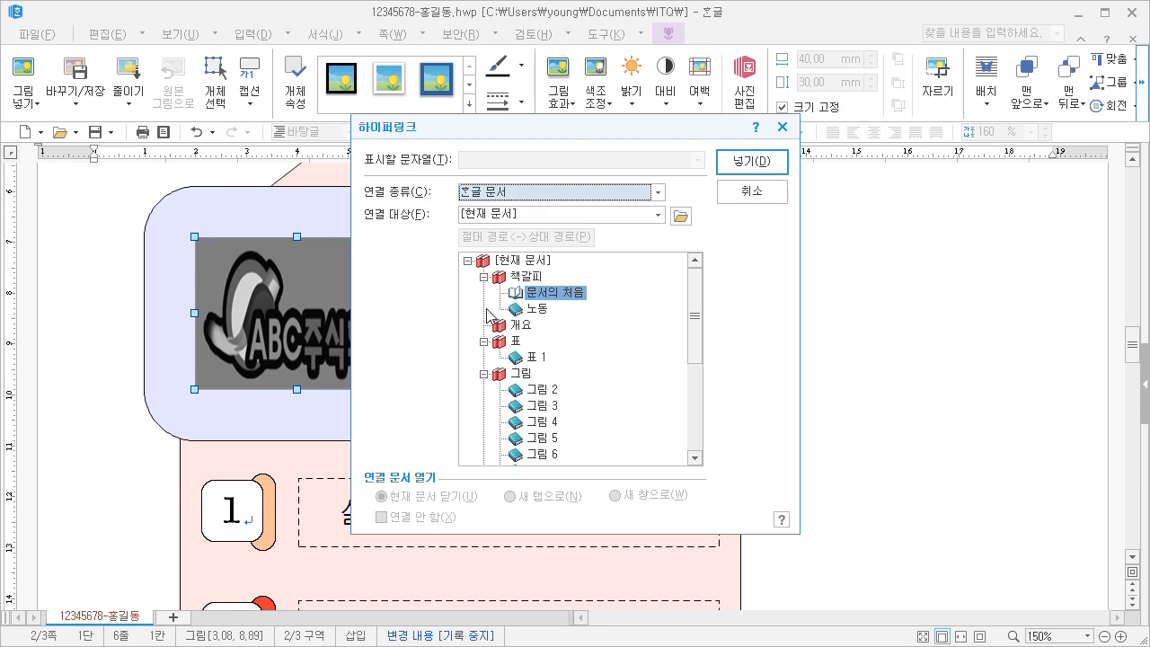
pyautogui.click(539, 309)
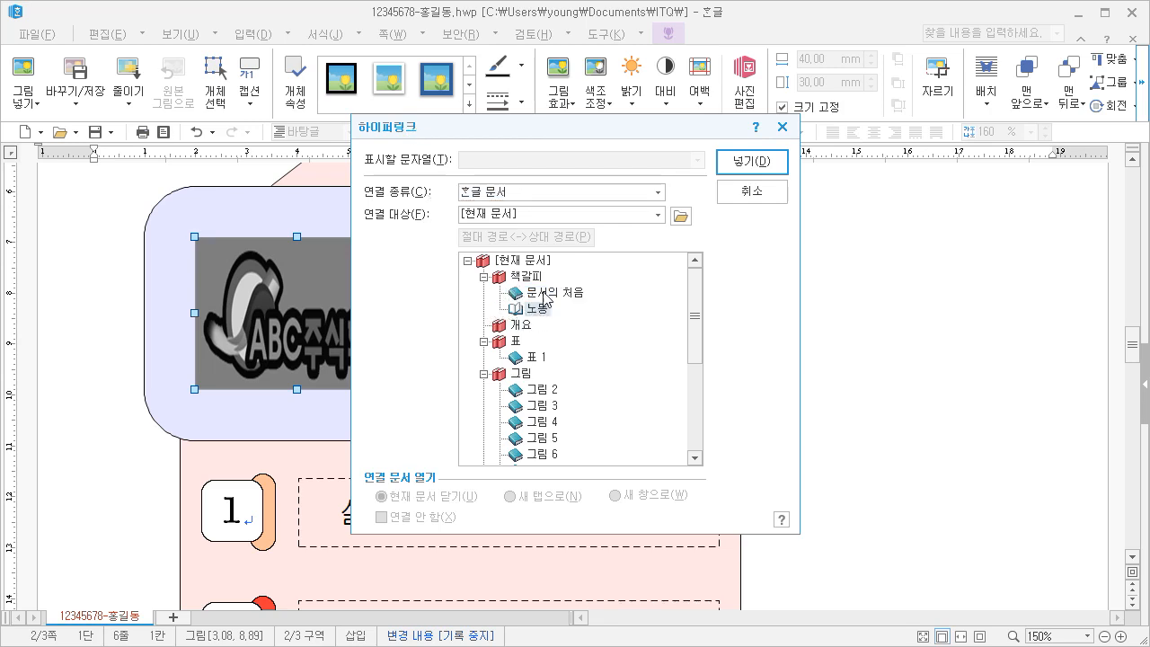
pyautogui.click(739, 166)
# Deselect the logo picture and follow its hyperlink to test the jump to the bookmark
pyautogui.scroll(3, 737, 168)
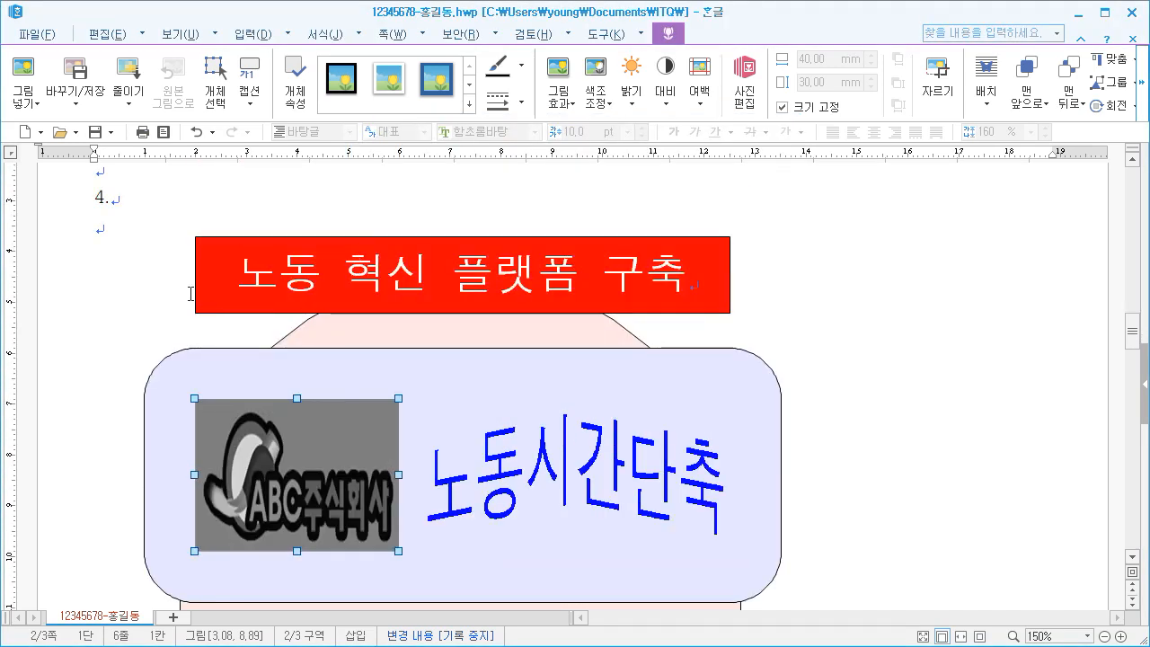
pyautogui.click(114, 255)
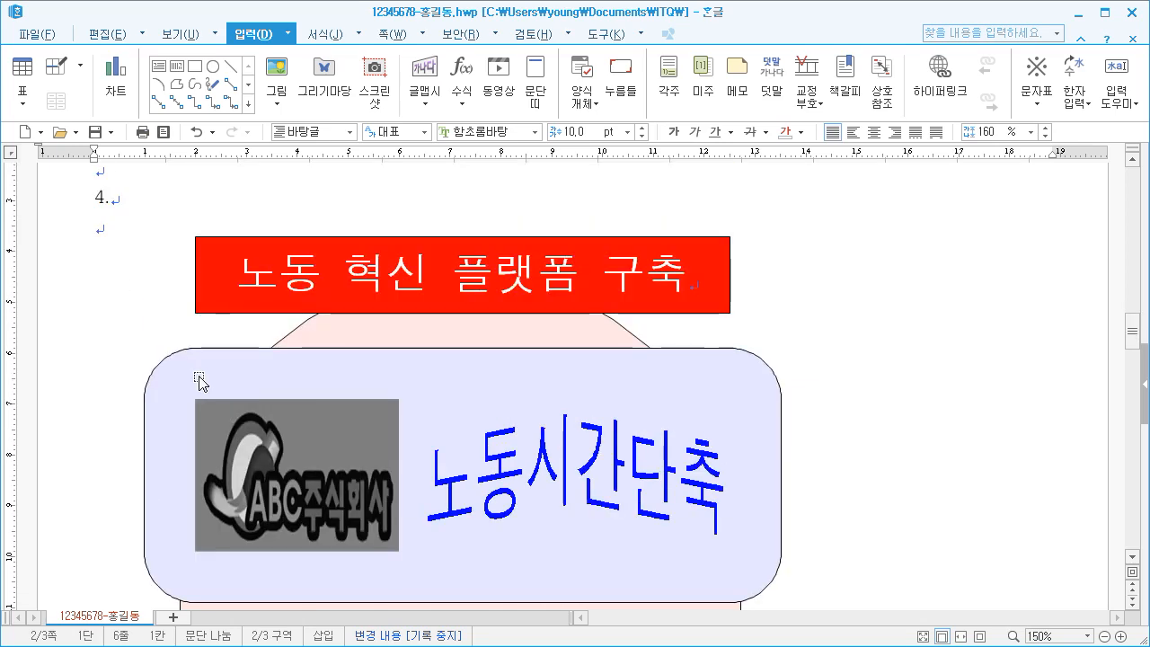
pyautogui.click(309, 432)
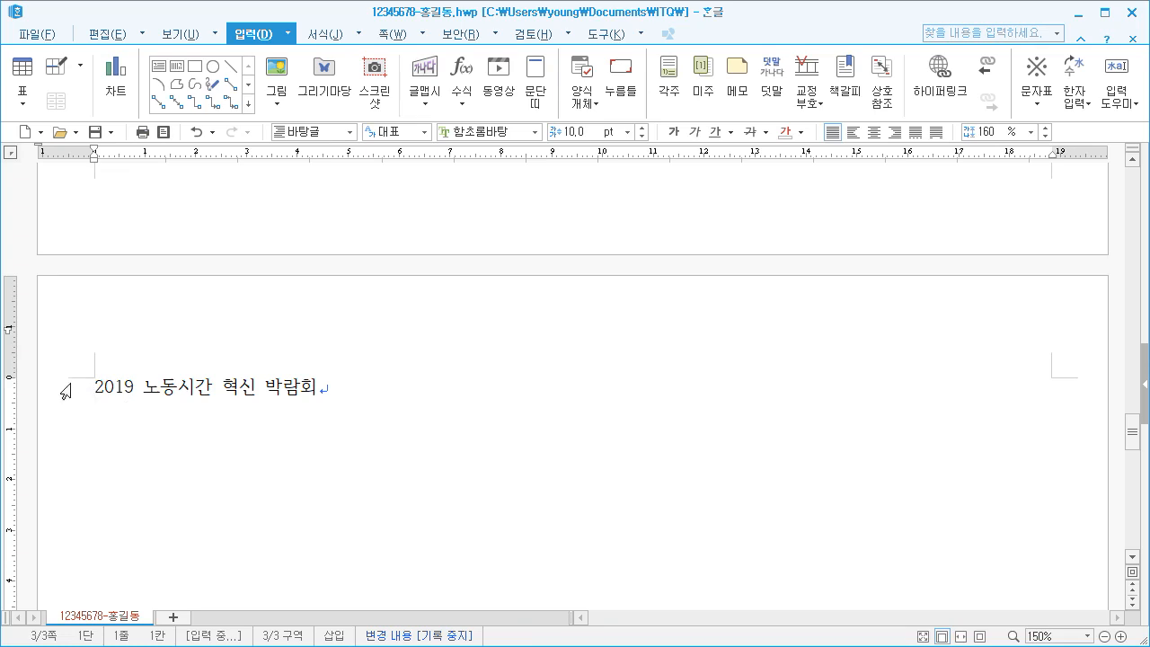